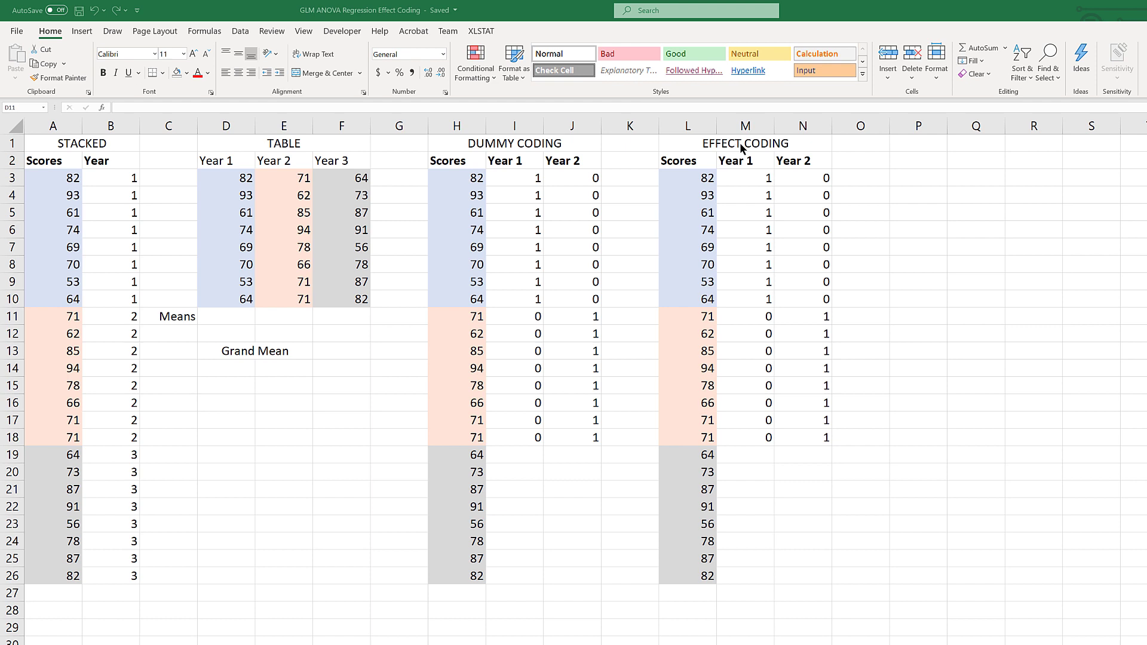
# - Enter =AVERAGE(D3:D10) in D11 and fill it right to F11 for means 70.75, 74.75, 77.25
pyautogui.click(224, 318)
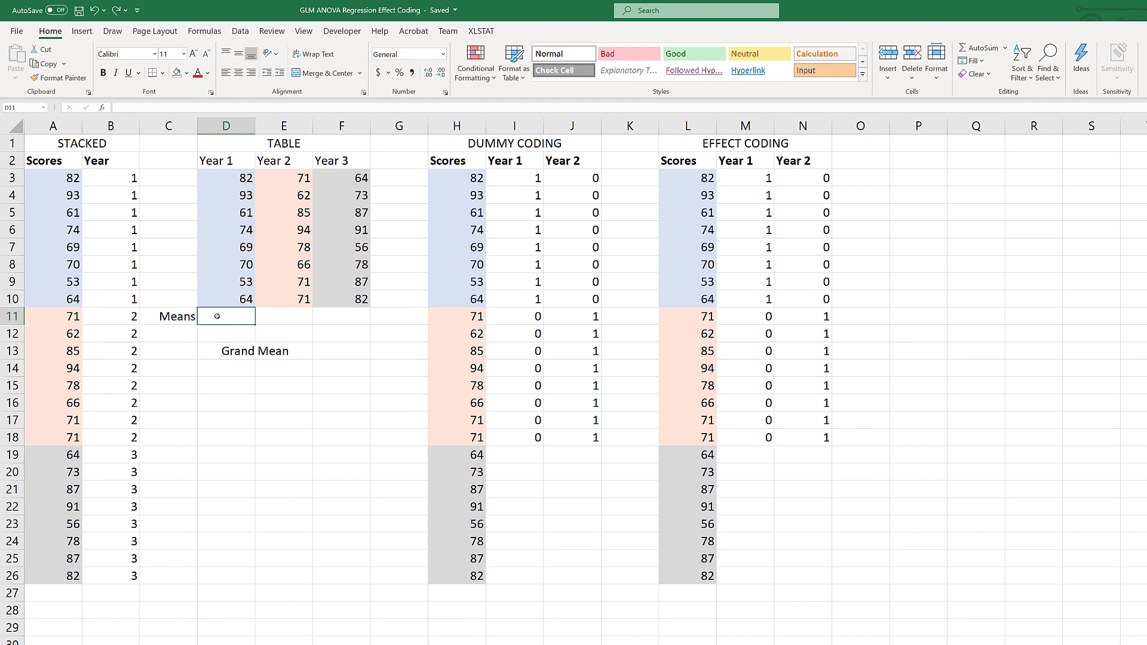
pyautogui.write('=ave')
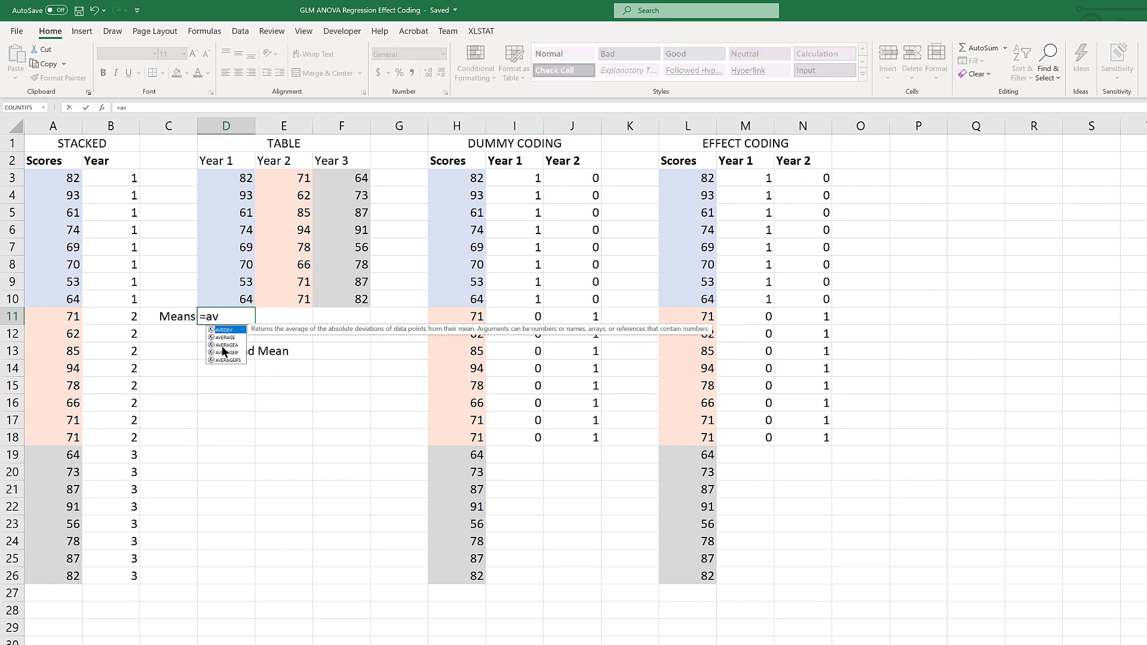
pyautogui.doubleClick(224, 351)
pyautogui.moveTo(222, 176); pyautogui.dragTo(337, 334)
pyautogui.press('Return')
pyautogui.click(227, 313)
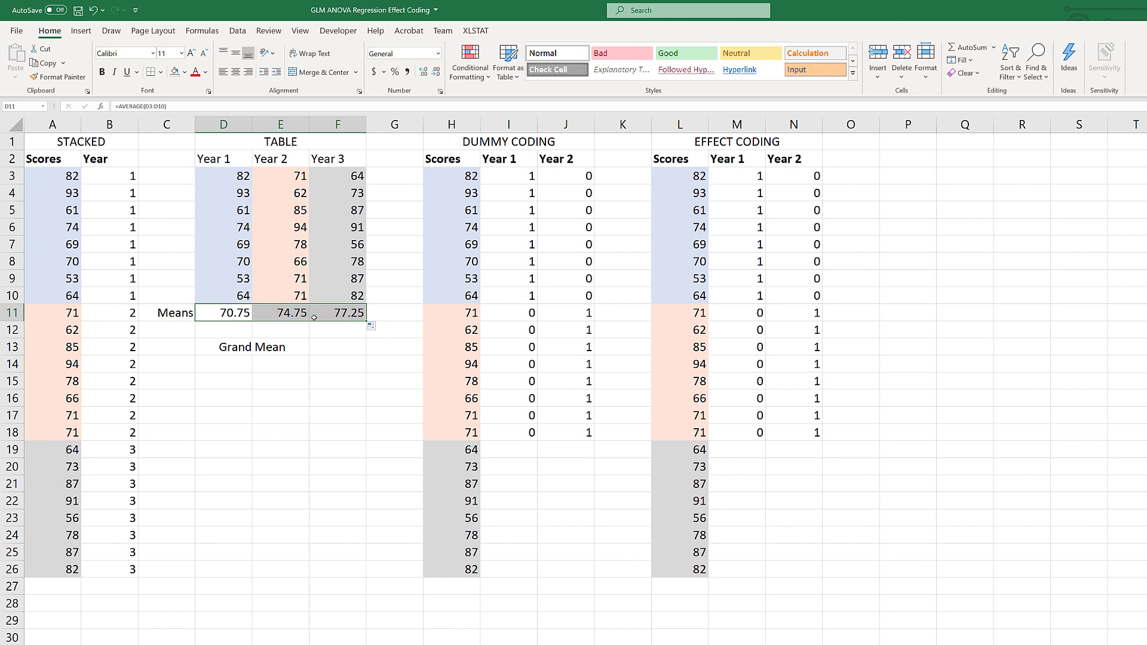
# - Enter the Grand Mean =AVERAGE(D3:F10) in F13, giving 74.25
pyautogui.click(326, 348)
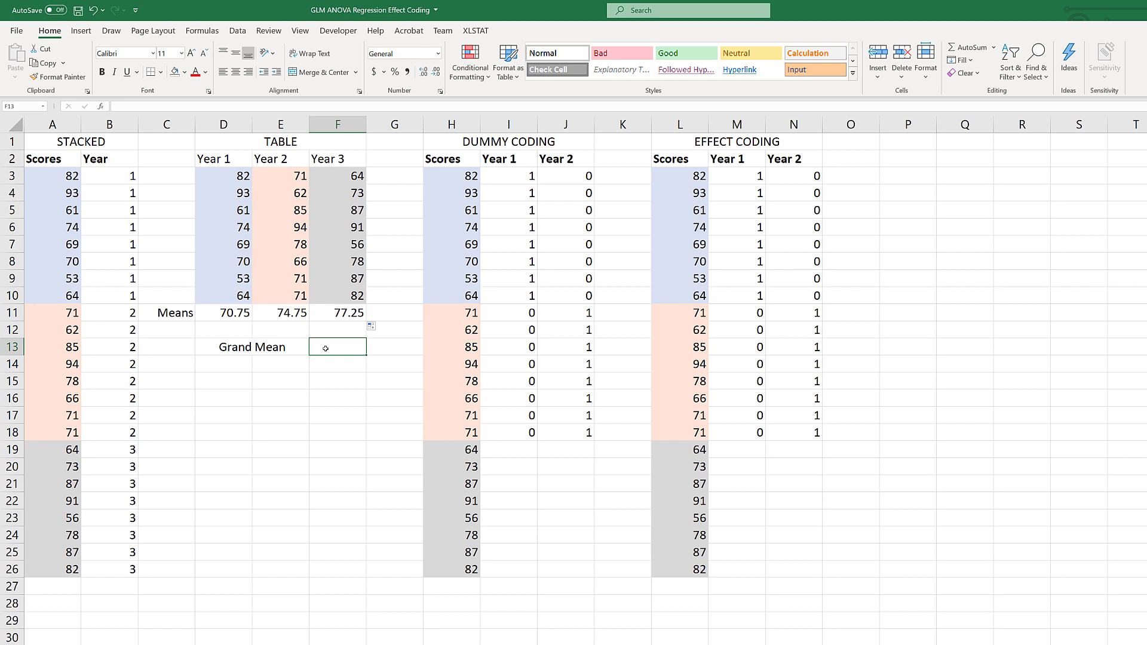
pyautogui.write('=av')
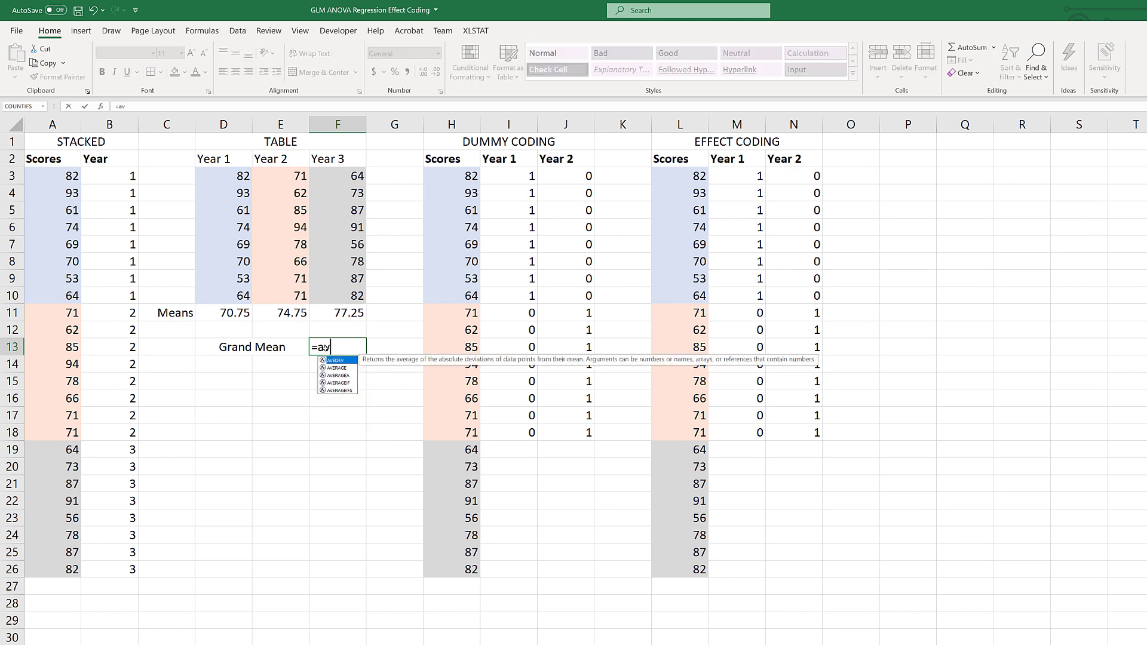
pyautogui.write('er')
pyautogui.press('Tab')
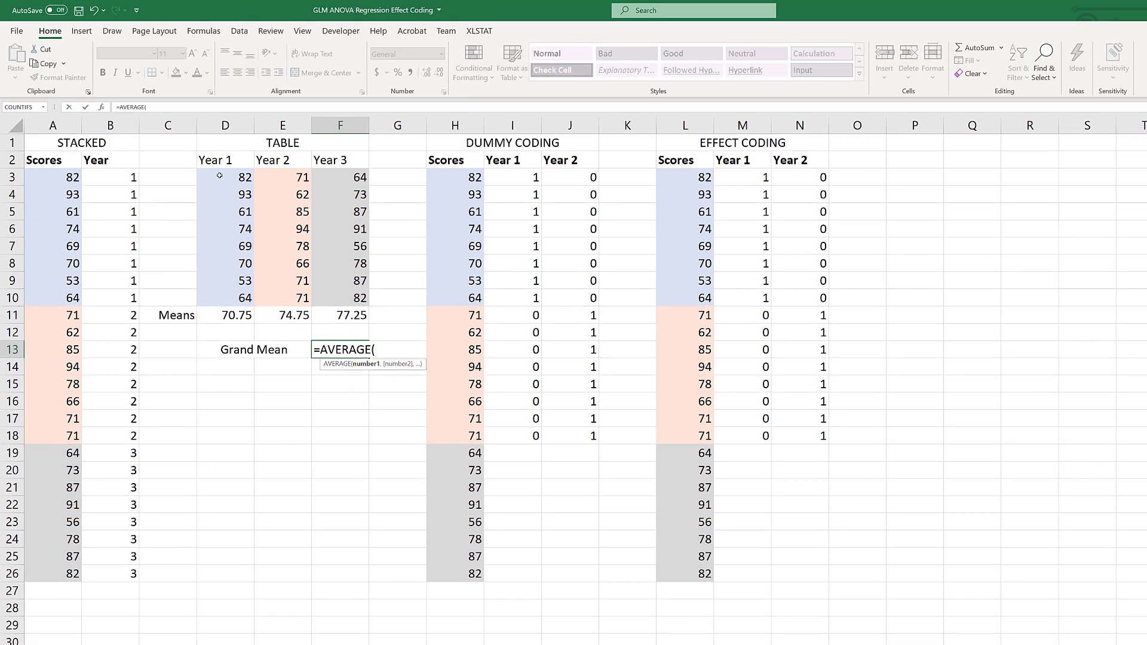
pyautogui.moveTo(220, 175); pyautogui.dragTo(334, 297)
pyautogui.press('Return')
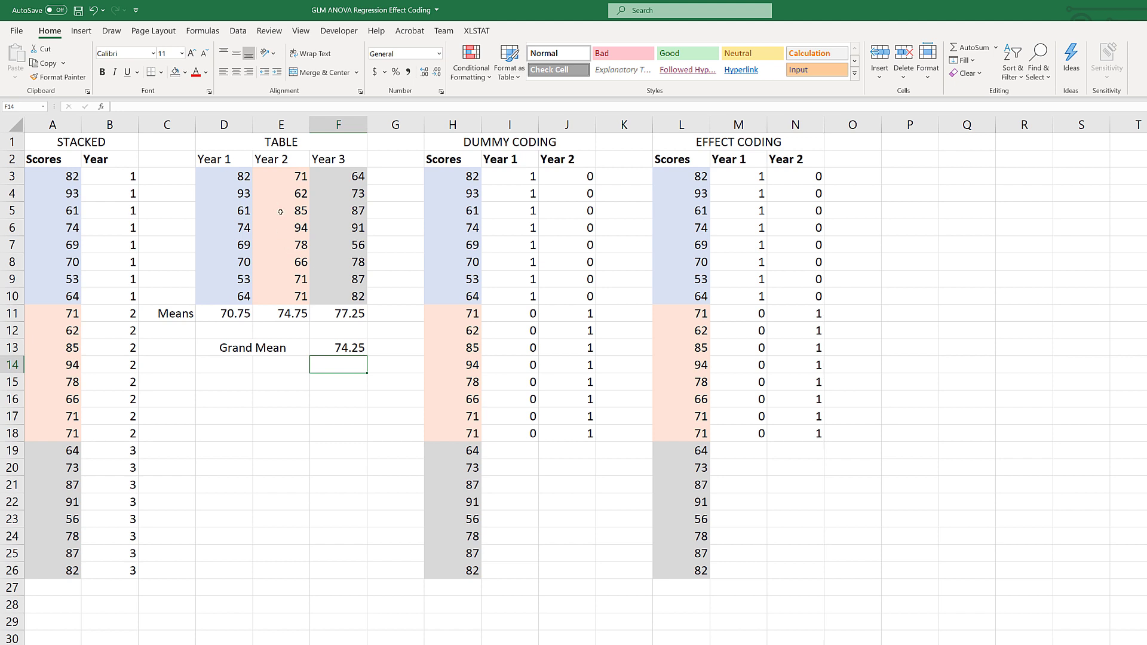
# - Run Anova: Single Factor on D2:F10 with labels, writing the output from P1 (F 0.62137, p 0.5468)
pyautogui.click(237, 31)
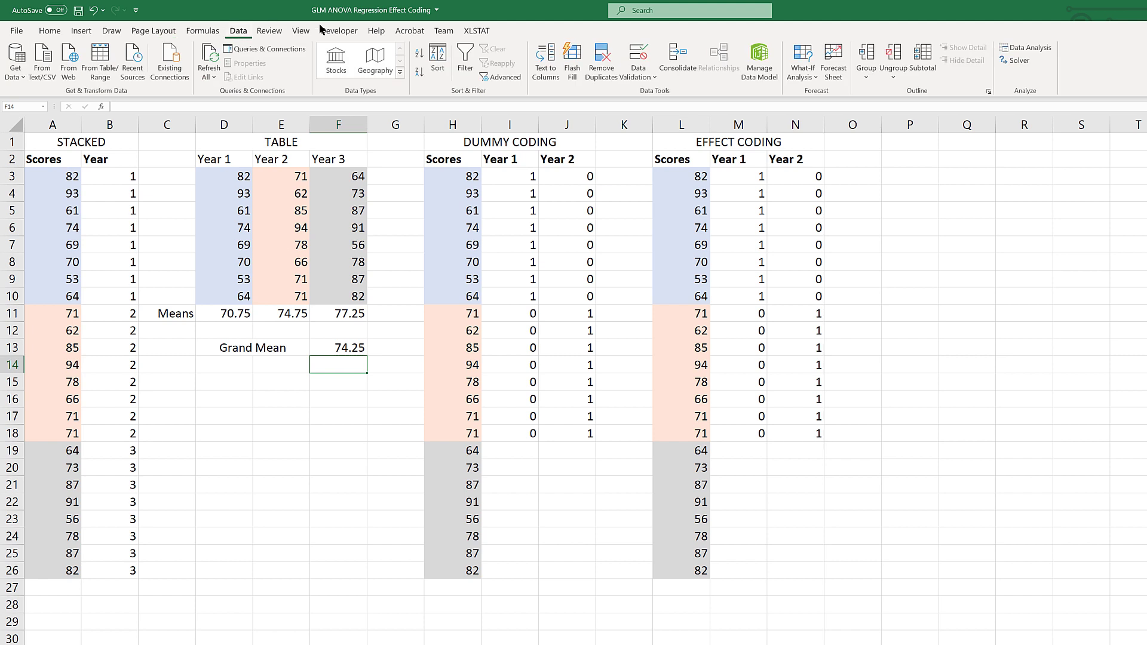
pyautogui.click(1029, 48)
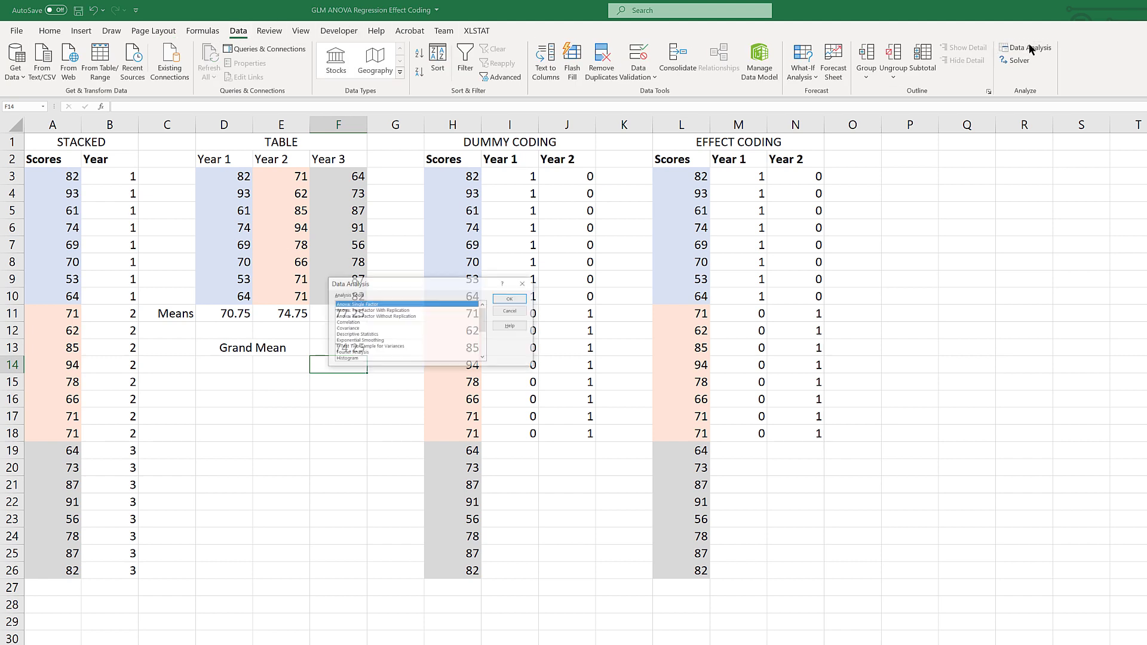
pyautogui.click(512, 299)
pyautogui.click(477, 284)
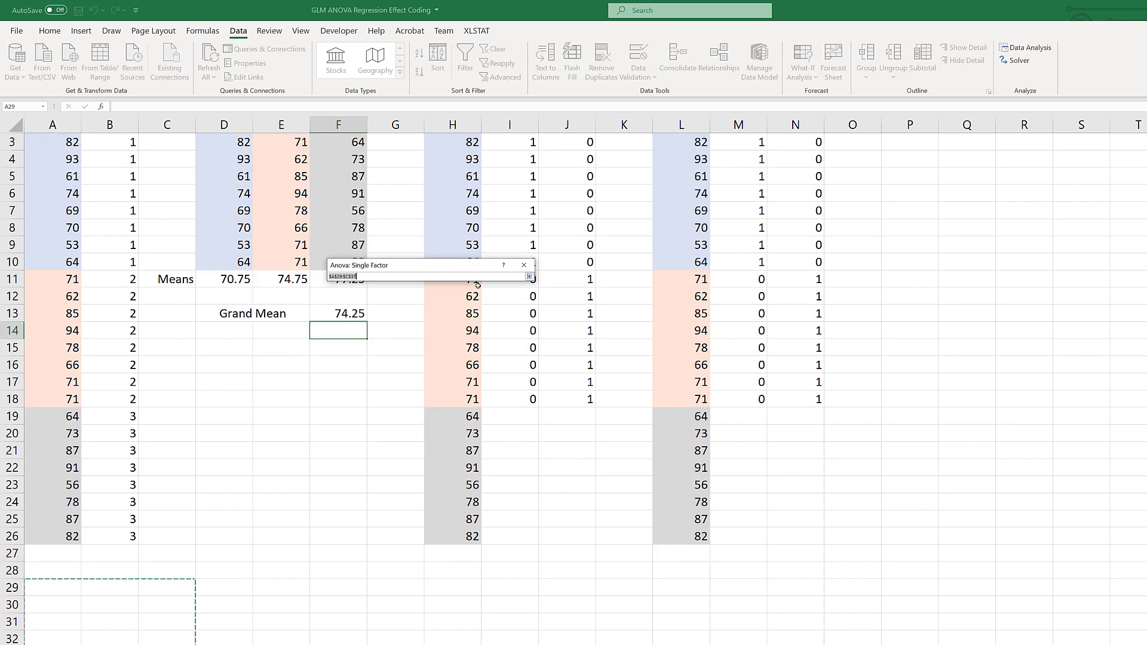
pyautogui.moveTo(205, 158); pyautogui.dragTo(341, 289)
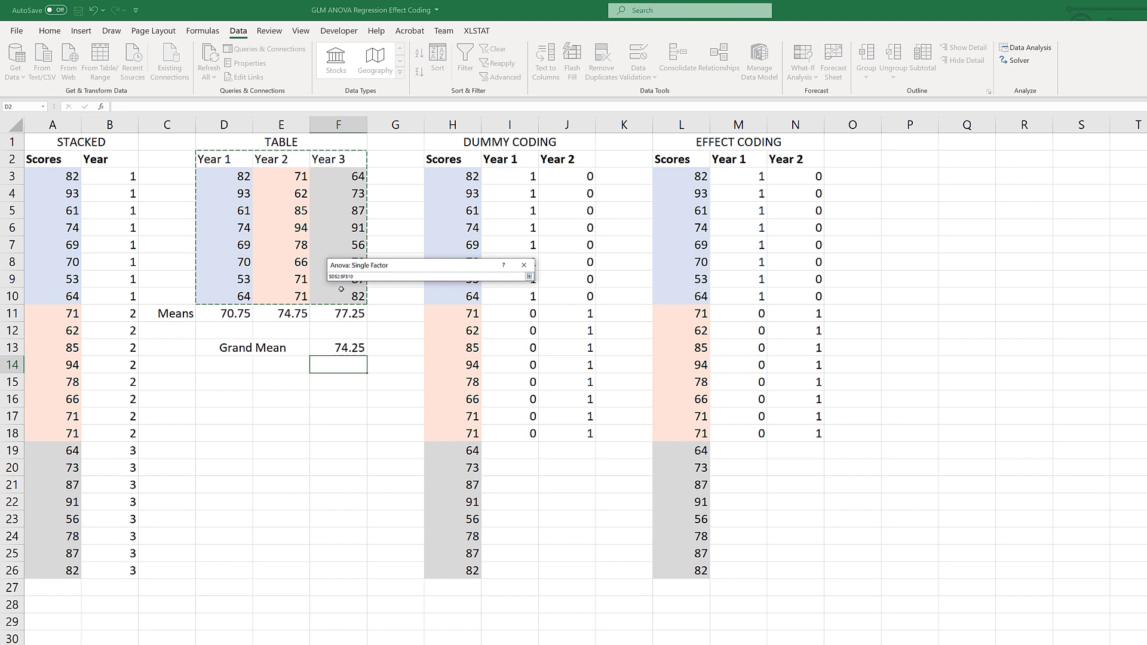
pyautogui.click(529, 276)
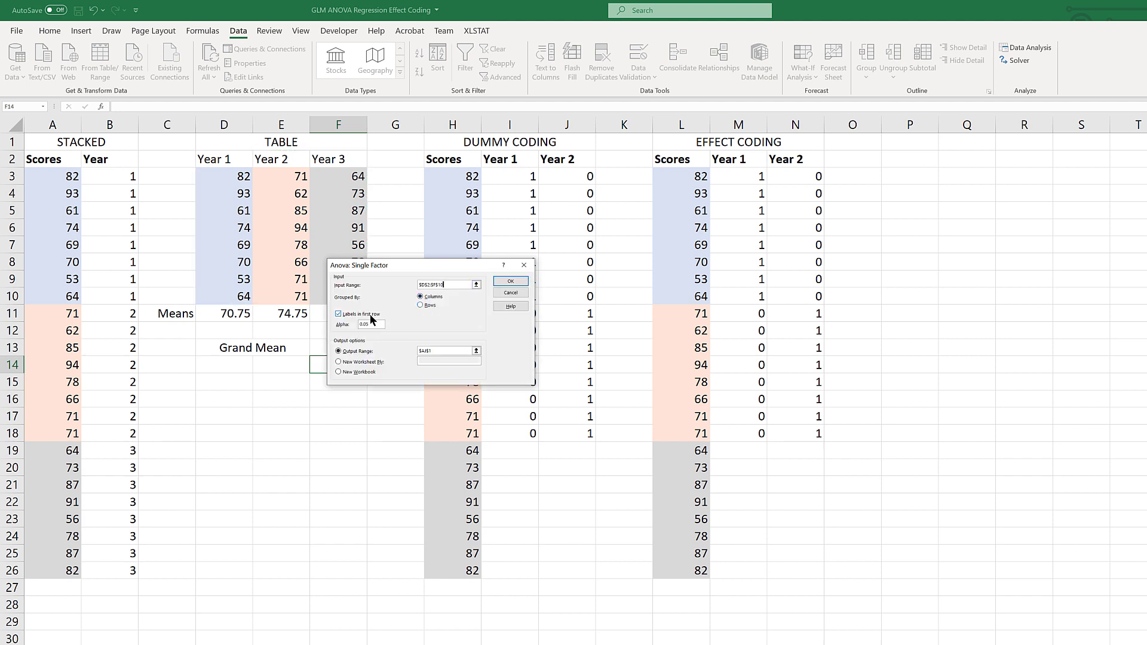
pyautogui.click(476, 351)
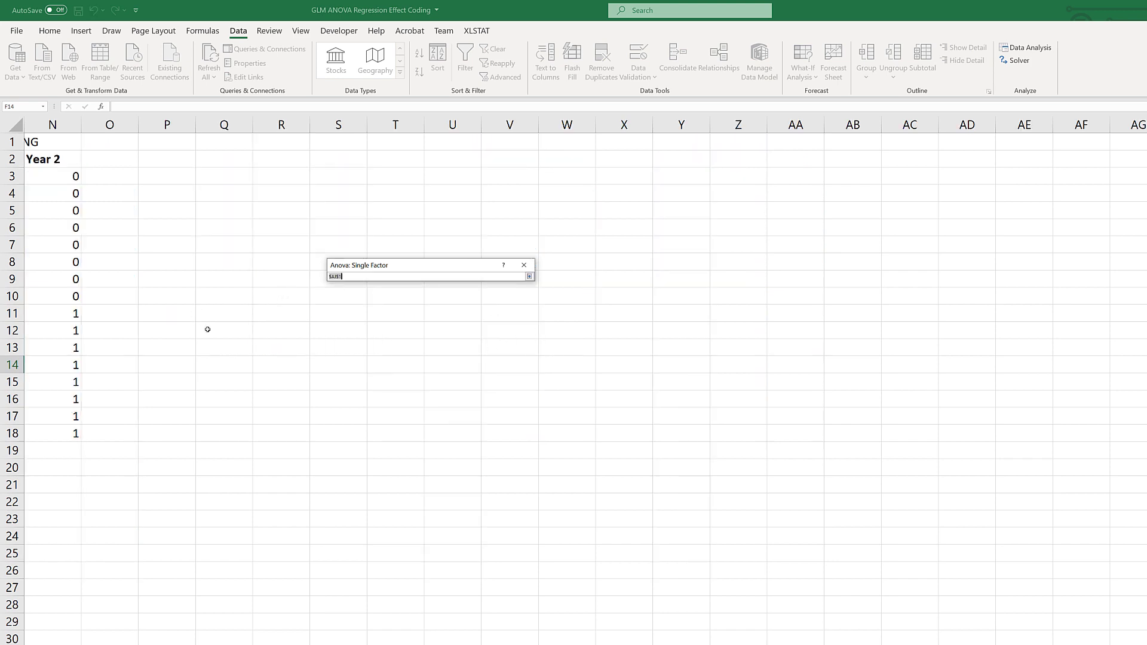
pyautogui.click(839, 144)
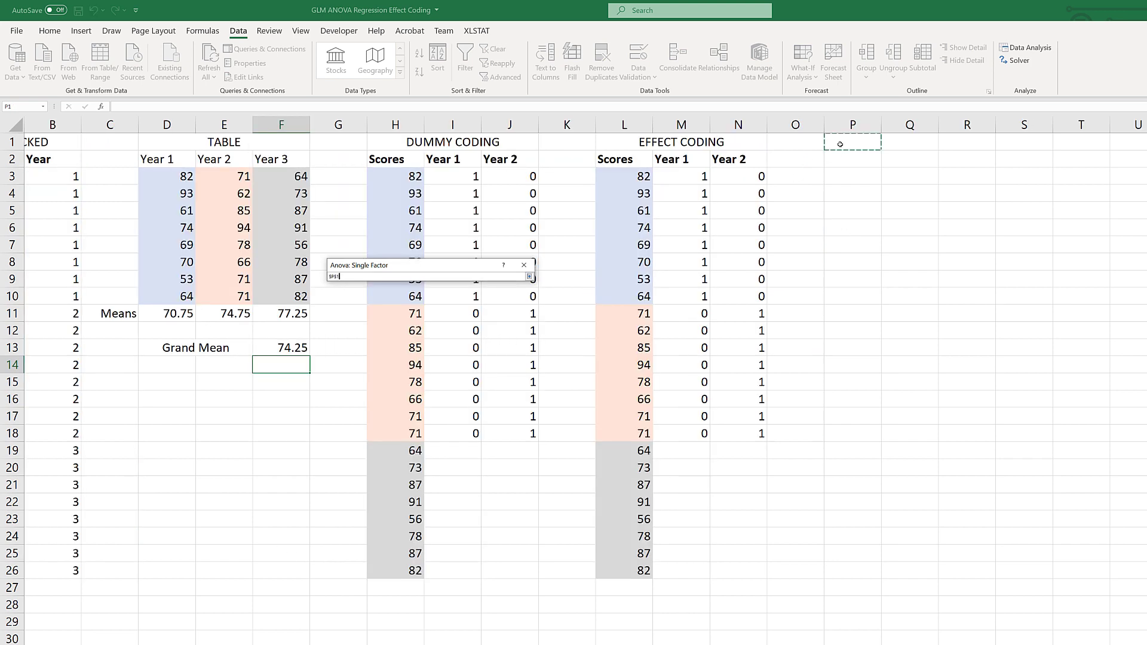
pyautogui.click(529, 277)
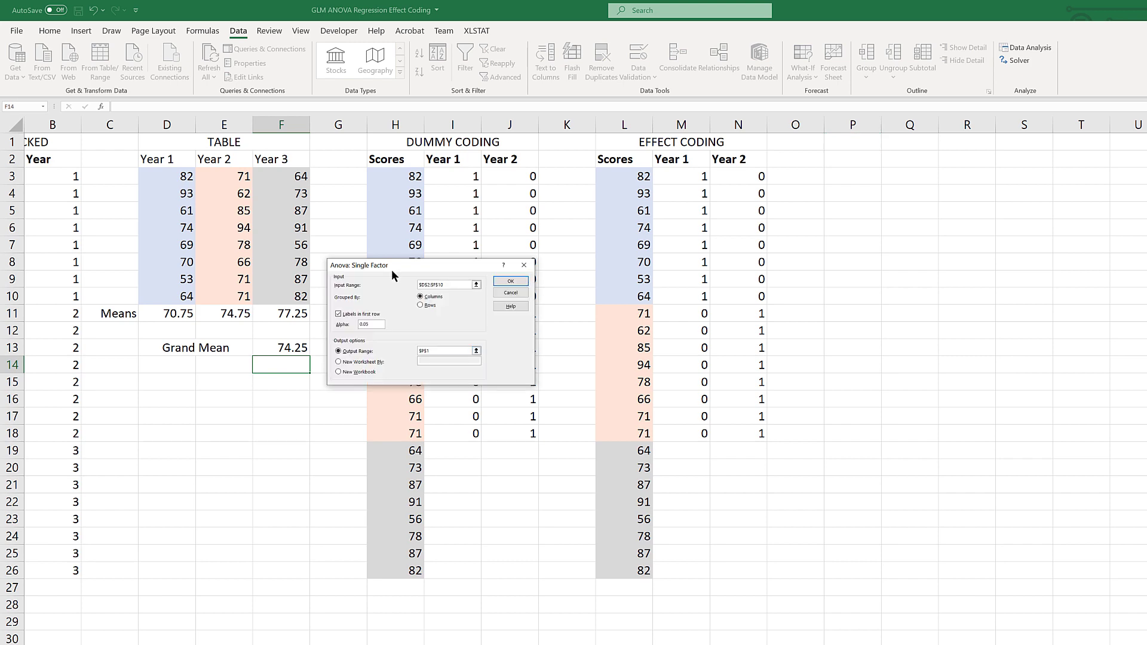
pyautogui.click(510, 282)
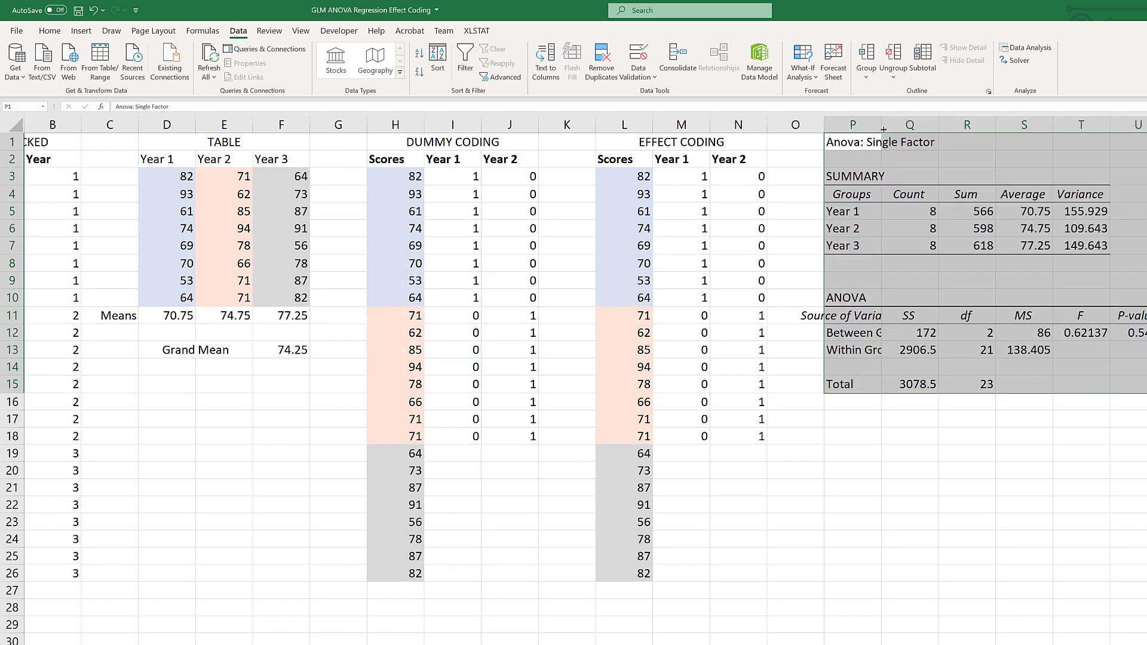
pyautogui.click(889, 193)
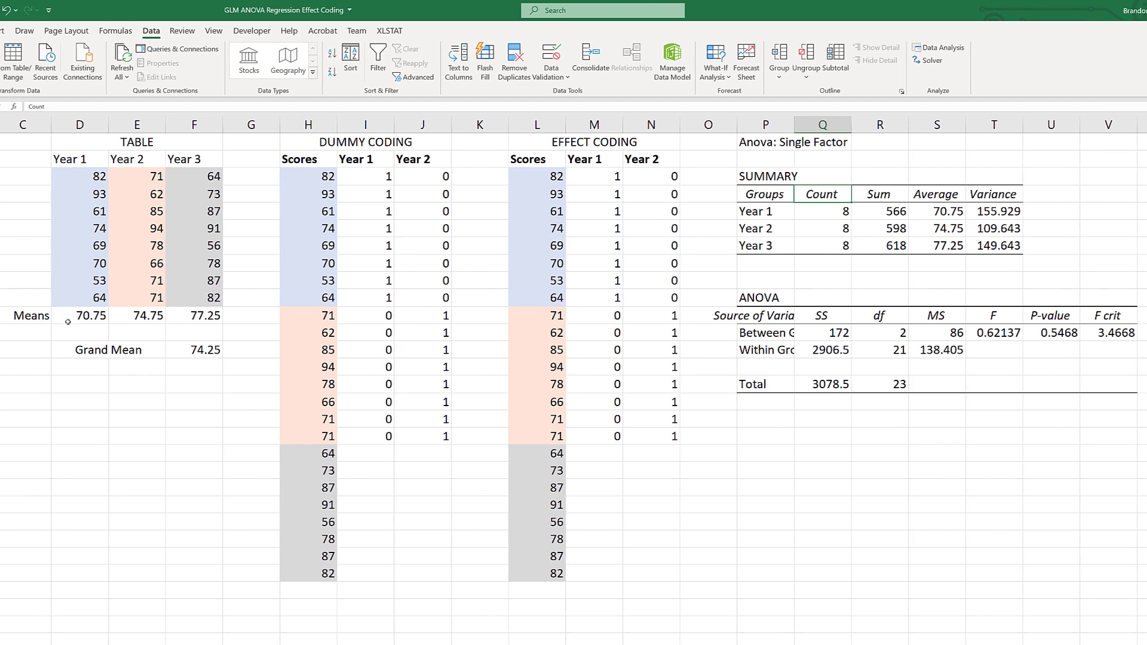
pyautogui.click(939, 213)
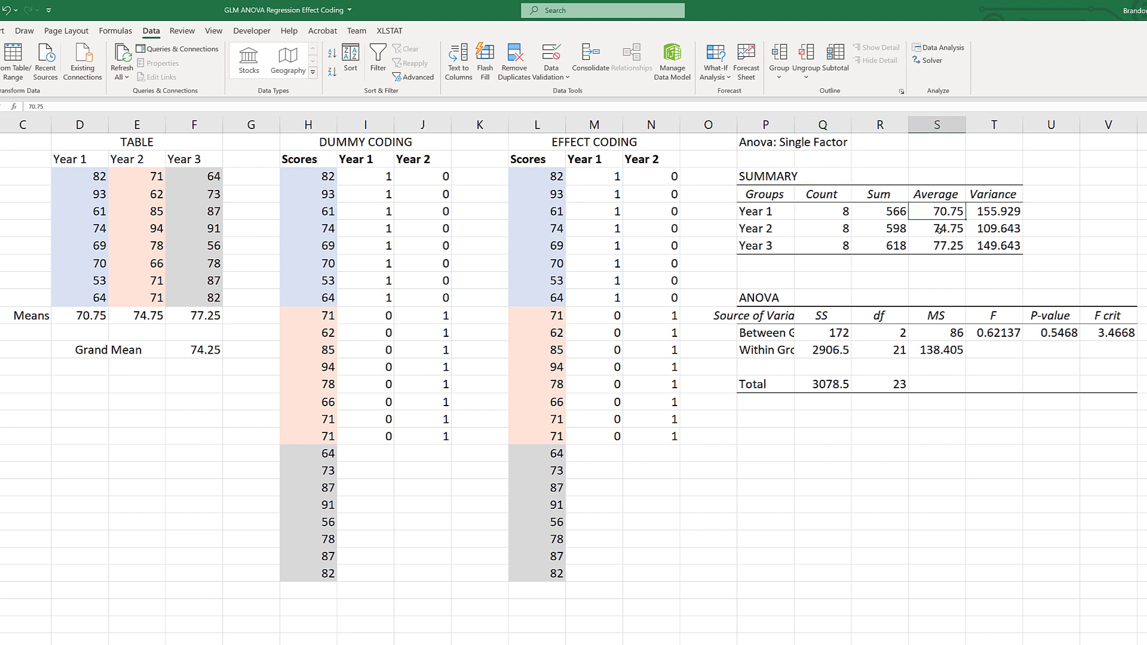
pyautogui.click(128, 318)
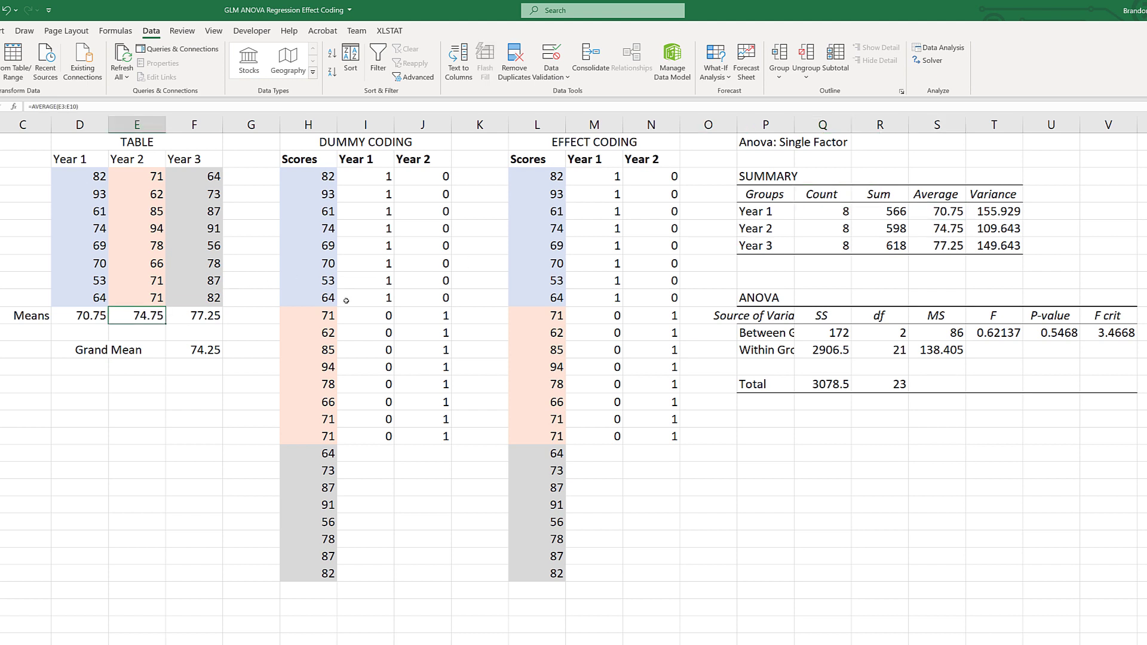
pyautogui.click(939, 232)
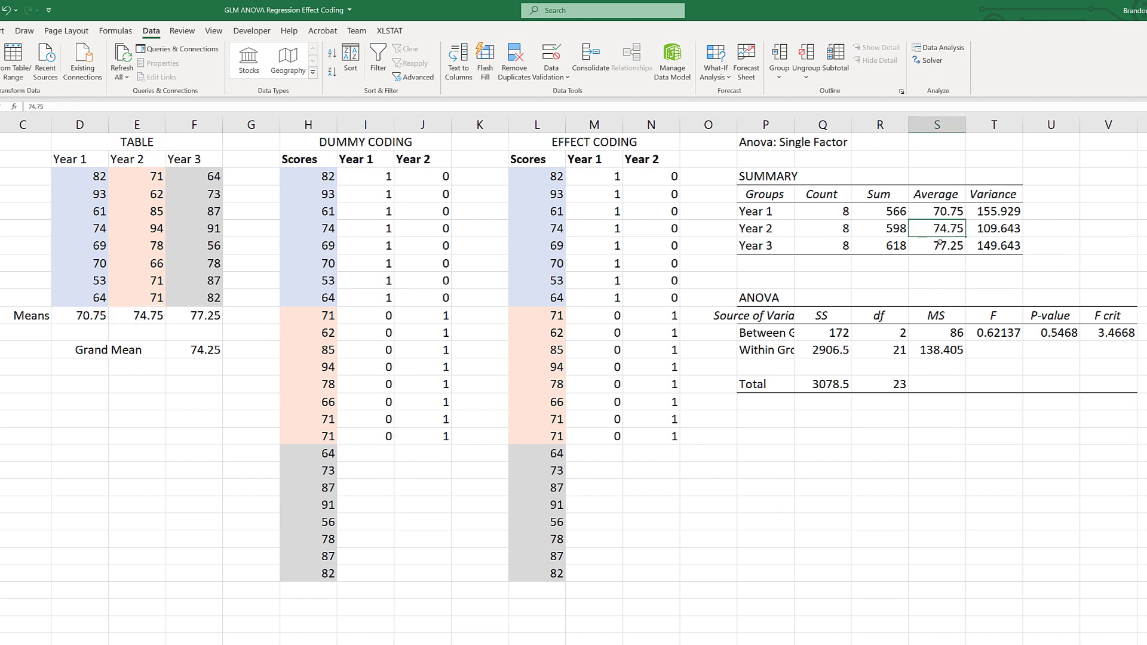
pyautogui.click(188, 317)
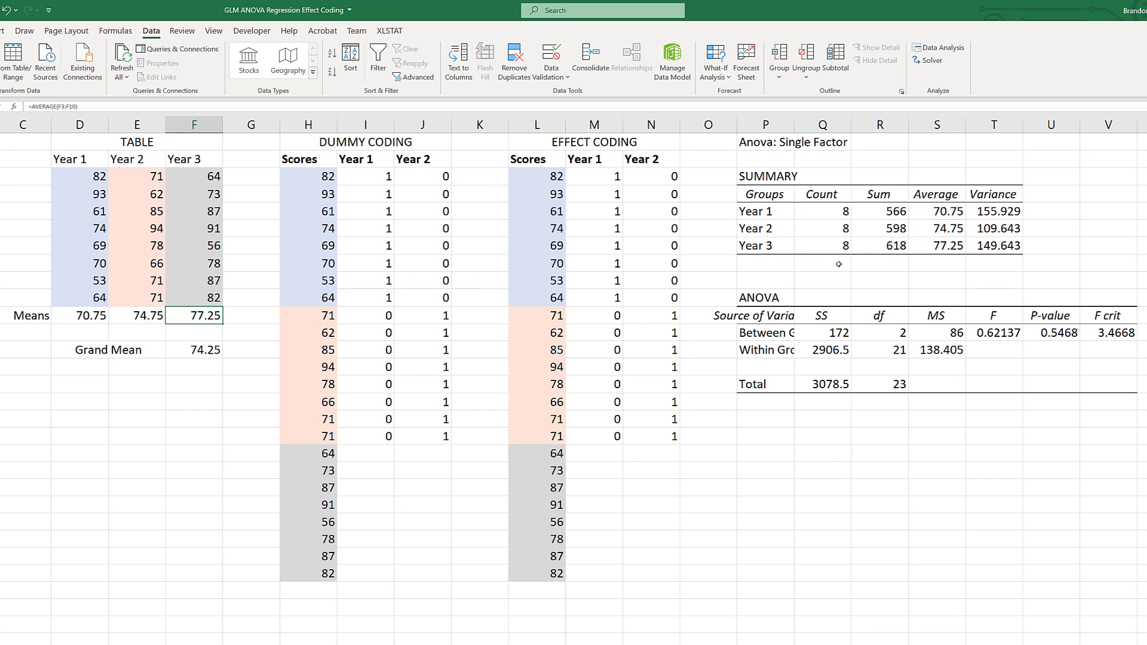
pyautogui.click(932, 245)
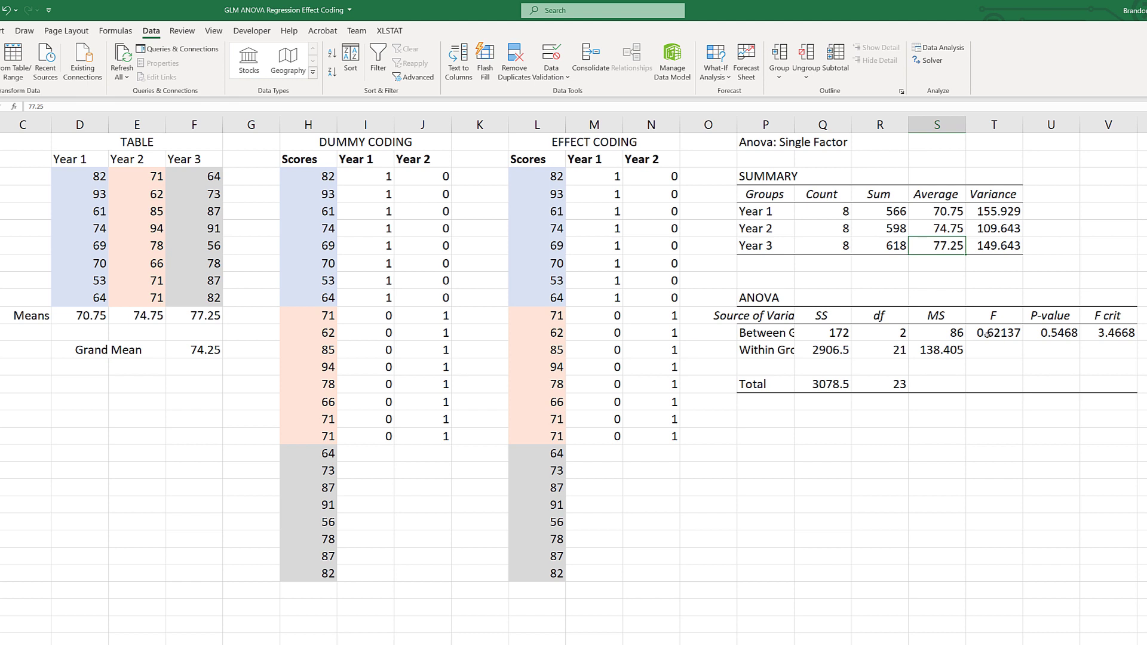
pyautogui.click(1048, 336)
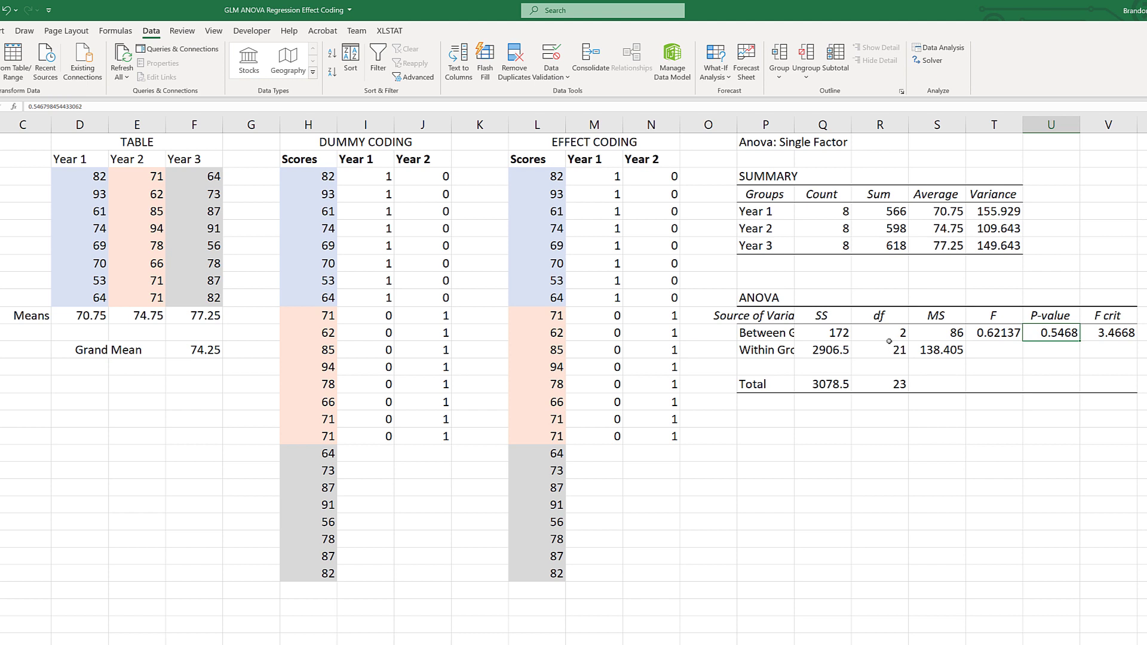
pyautogui.click(72, 318)
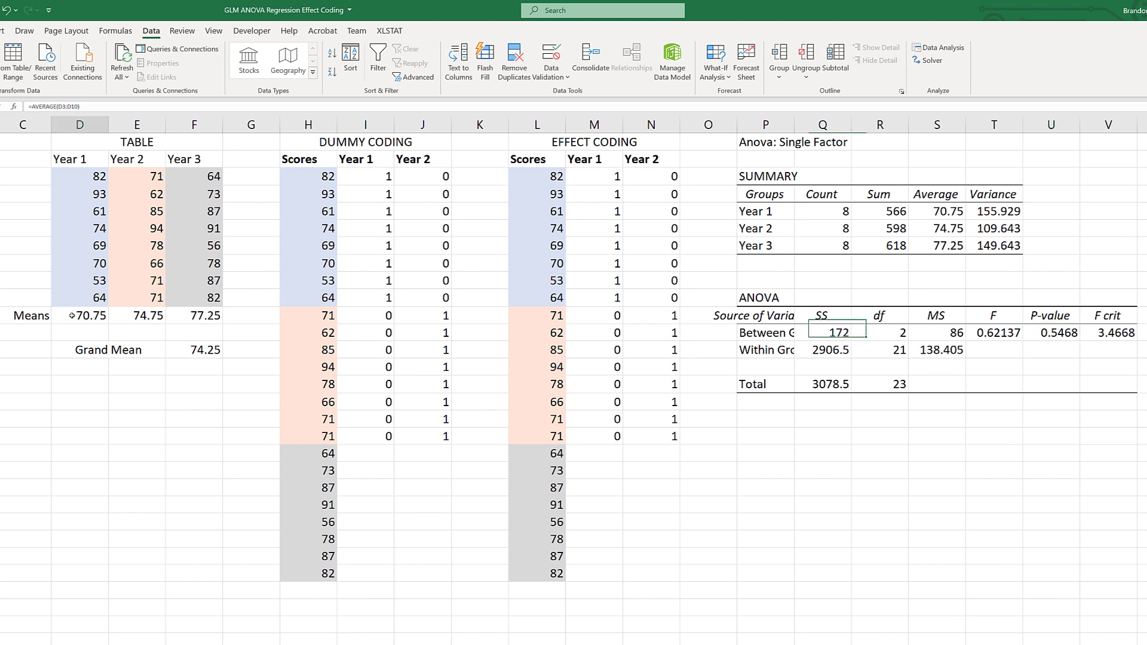
pyautogui.click(153, 317)
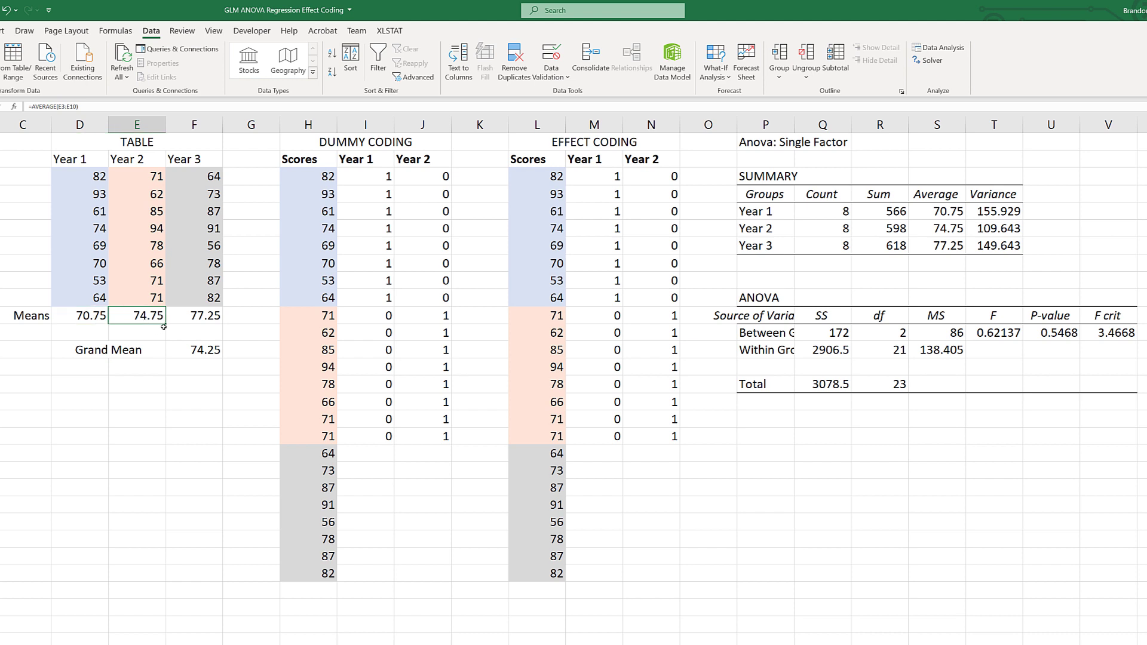
pyautogui.click(194, 316)
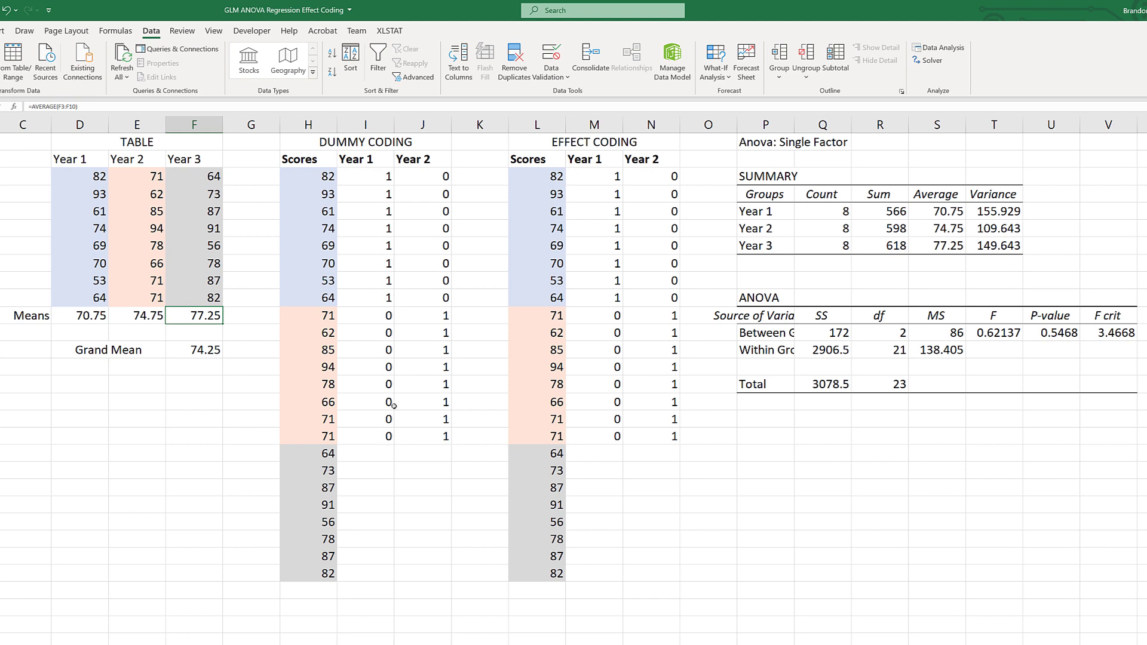
# - Enter 0 in I19 and J19 and fill both zeros down to row 26
pyautogui.click(366, 452)
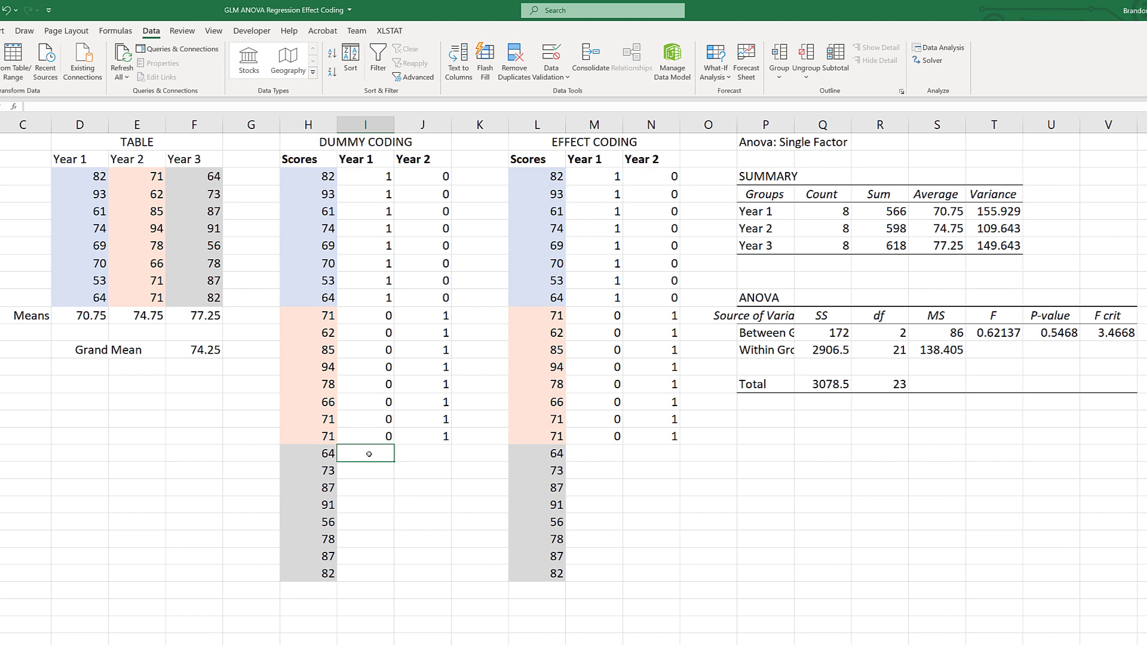
pyautogui.write('0')
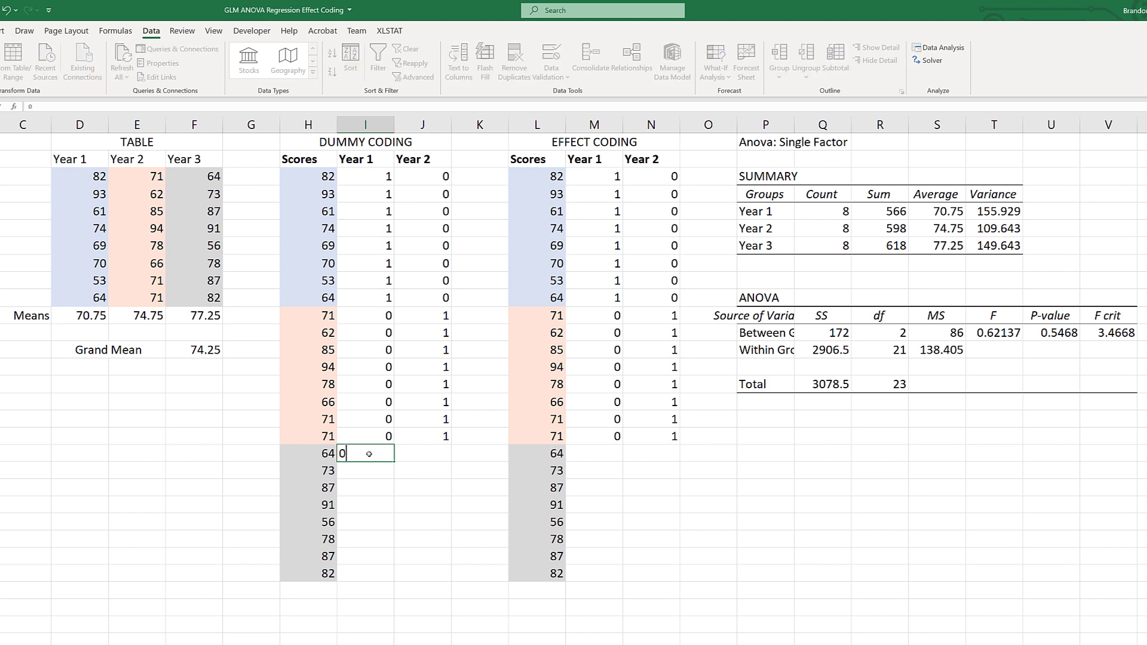
pyautogui.press('Tab')
pyautogui.write('0')
pyautogui.press('Return')
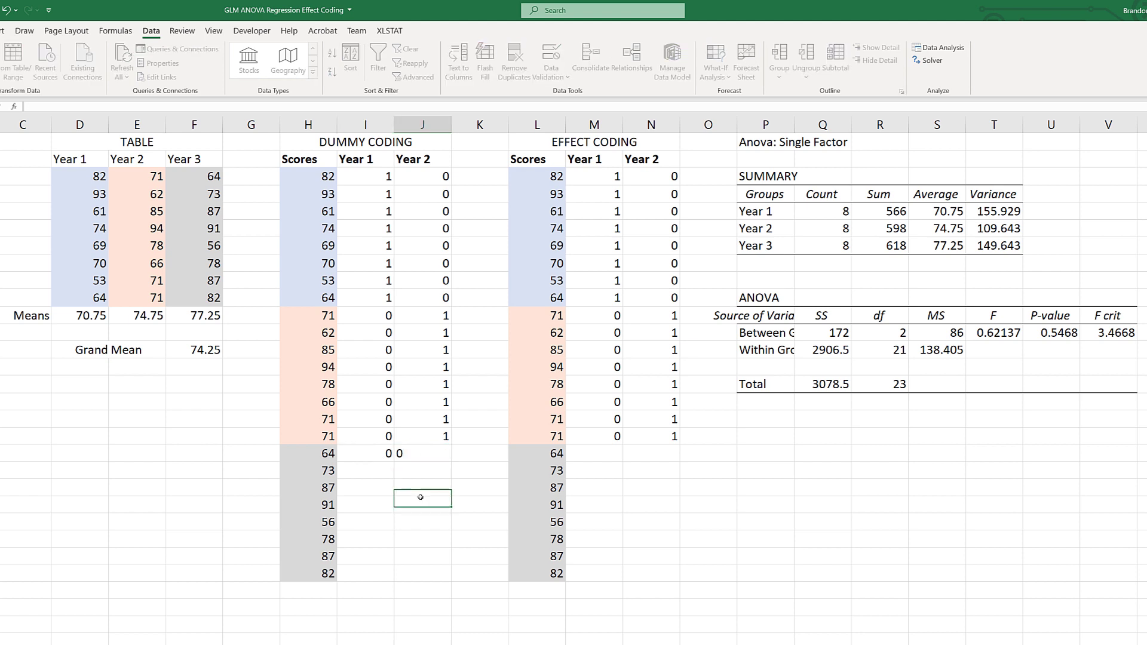
pyautogui.moveTo(377, 453); pyautogui.dragTo(454, 575)
pyautogui.click(382, 487)
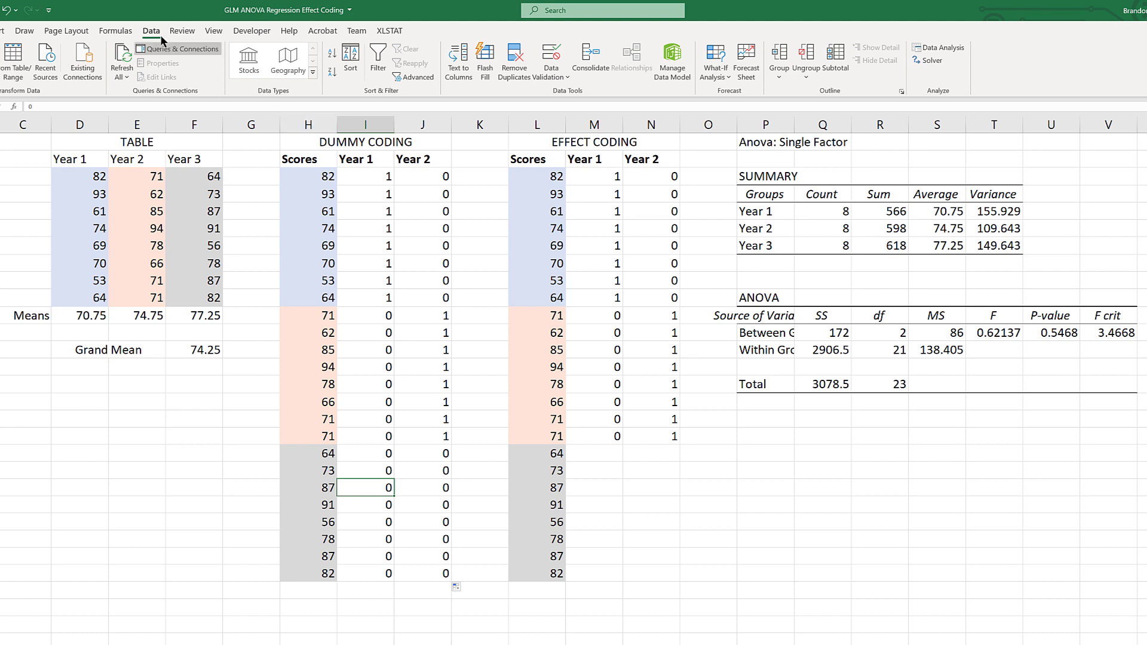
# - Start a Regression with Scores H2:H26 as Y and dummy Year columns I2:J26 as X
pyautogui.click(941, 47)
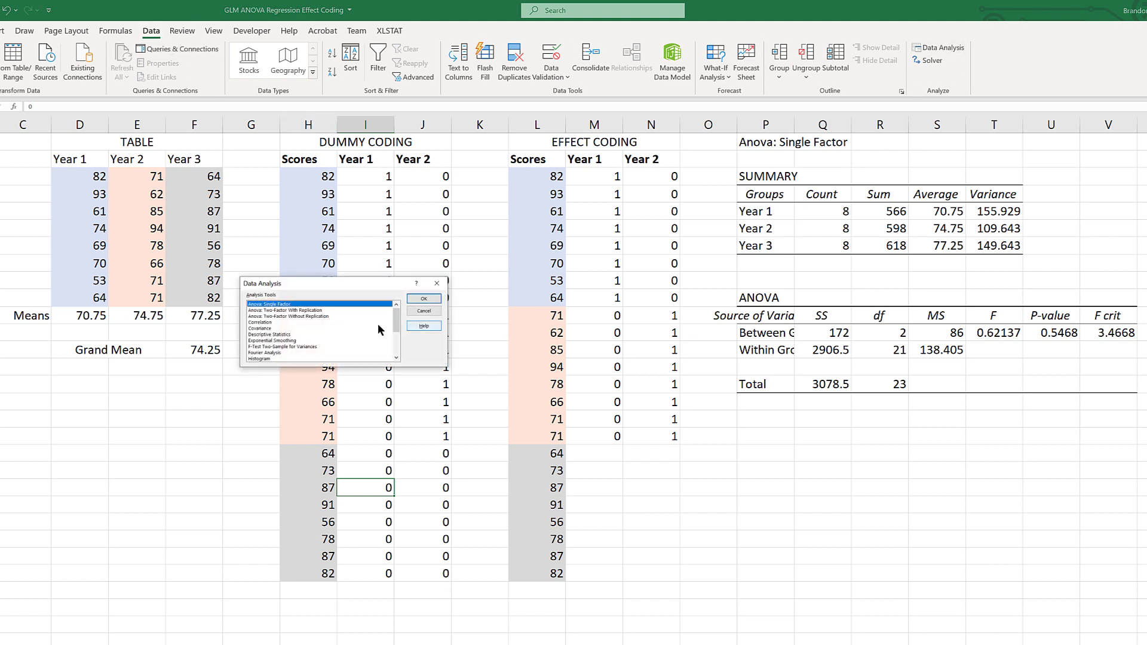
pyautogui.scroll(-2, 330, 333)
pyautogui.click(256, 347)
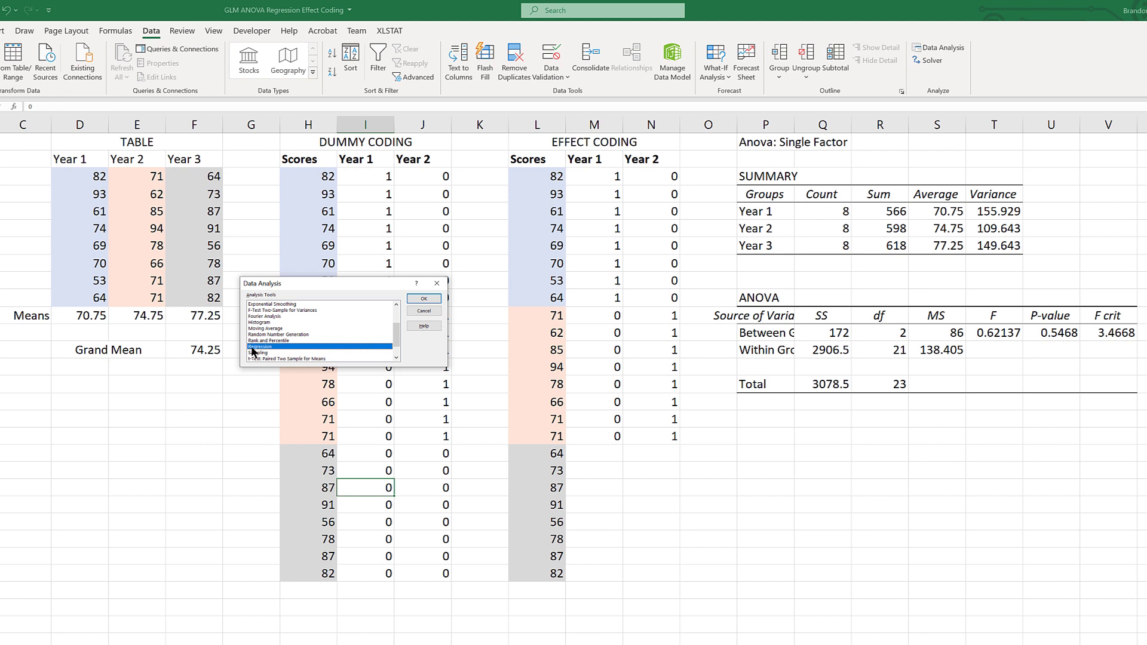
pyautogui.click(424, 298)
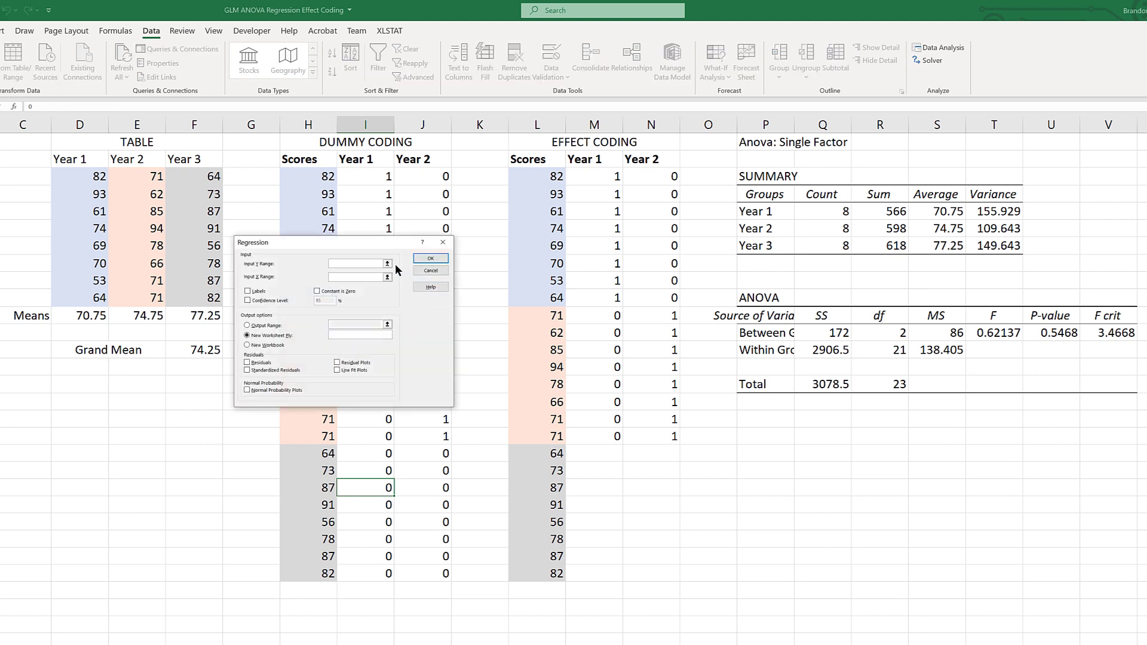
pyautogui.click(387, 264)
pyautogui.moveTo(299, 159); pyautogui.dragTo(299, 575)
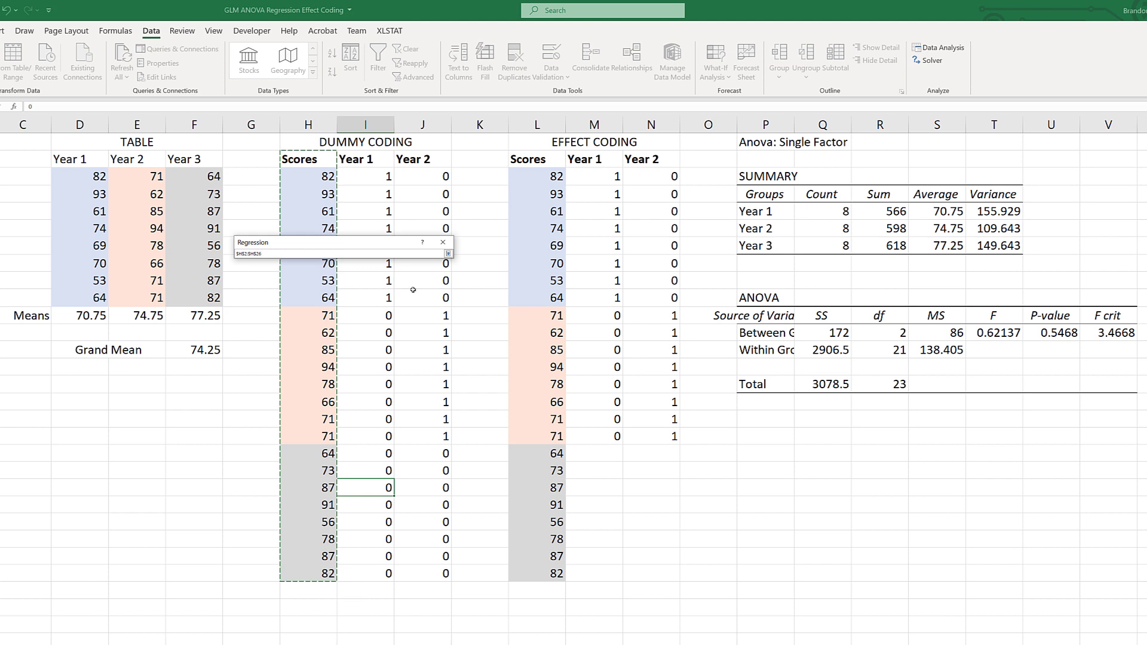
pyautogui.click(448, 254)
pyautogui.click(388, 282)
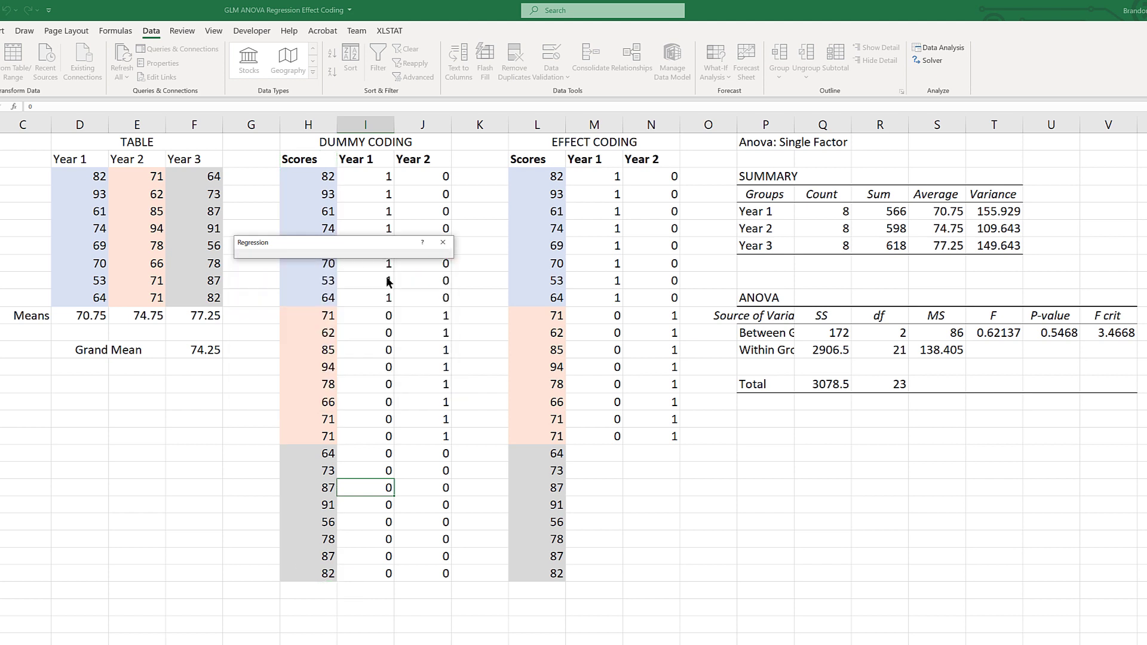
pyautogui.moveTo(358, 159); pyautogui.dragTo(422, 566)
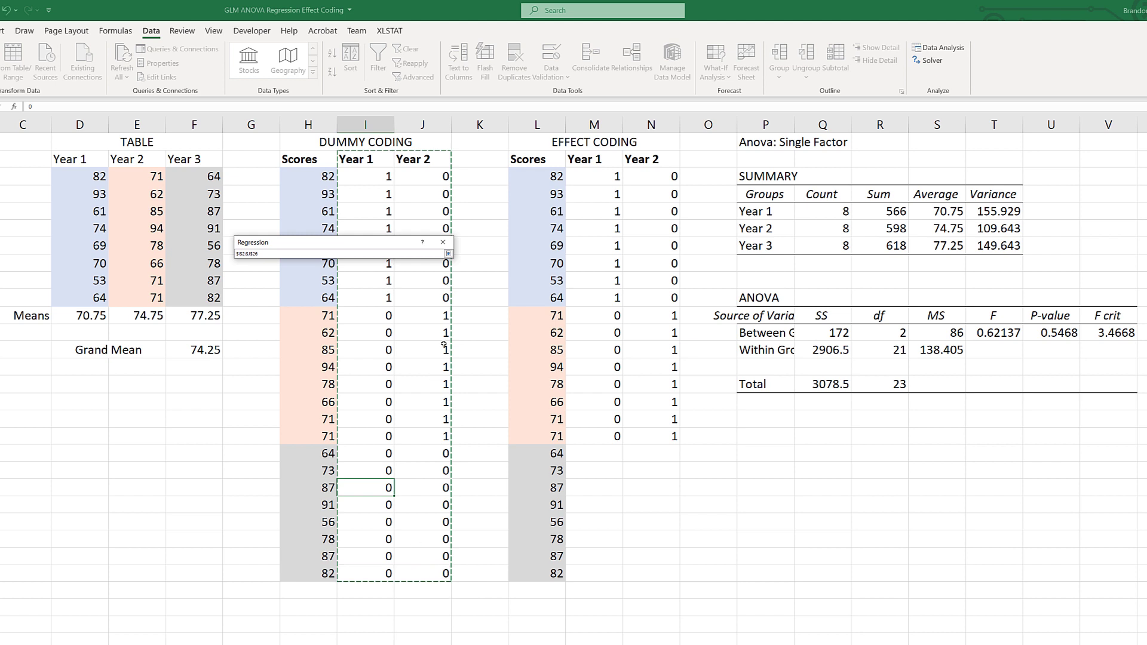
pyautogui.click(449, 254)
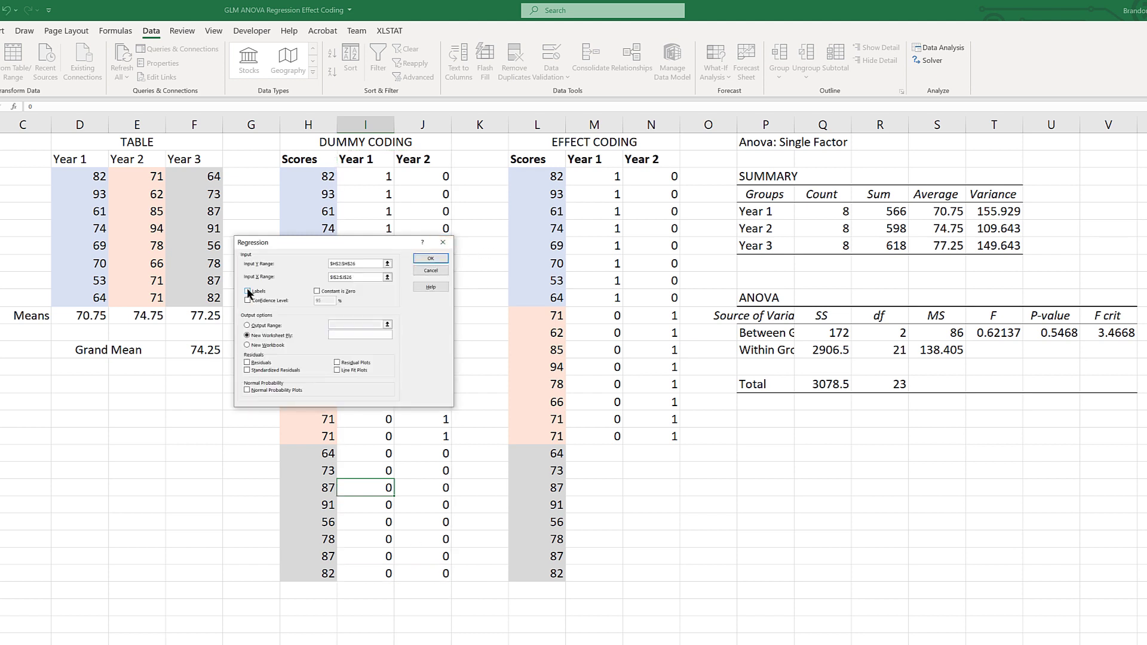
# - Tick Labels and Residuals, set the output range to $X$1, and run the regression
pyautogui.click(248, 292)
pyautogui.click(246, 325)
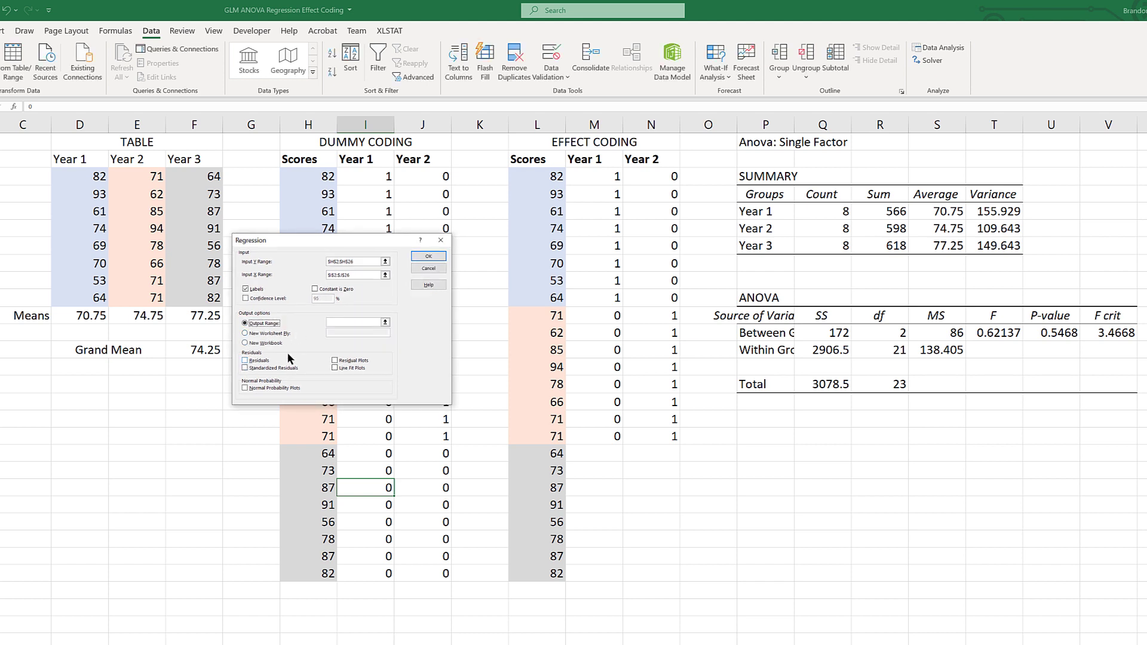
pyautogui.click(385, 323)
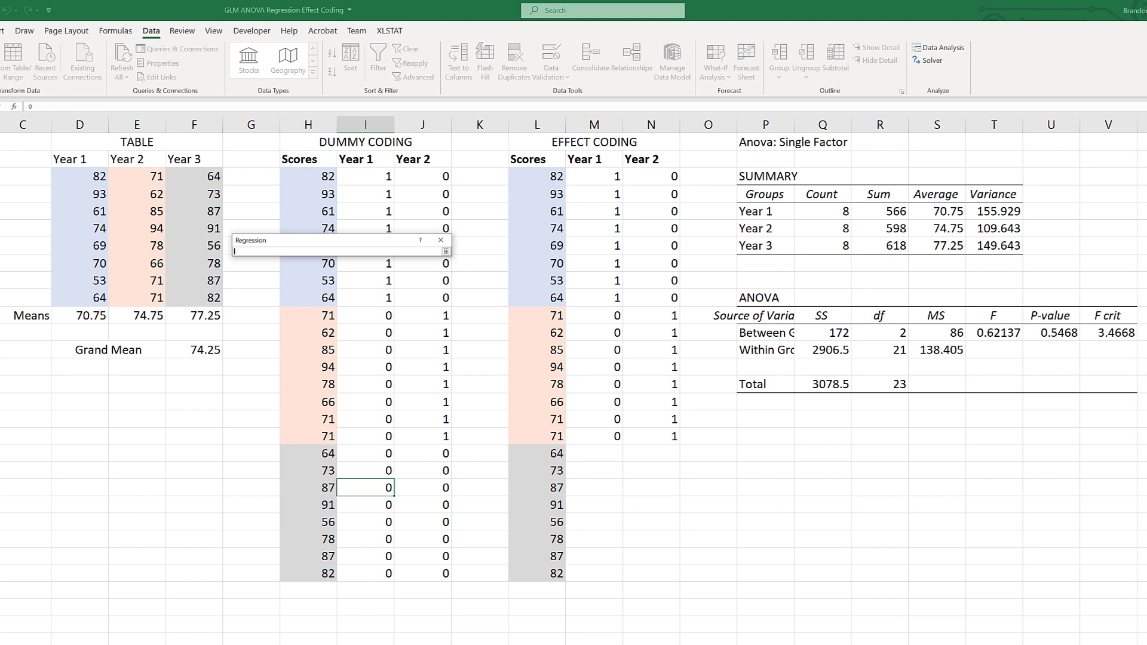
pyautogui.write('$X$1')
pyautogui.click(445, 251)
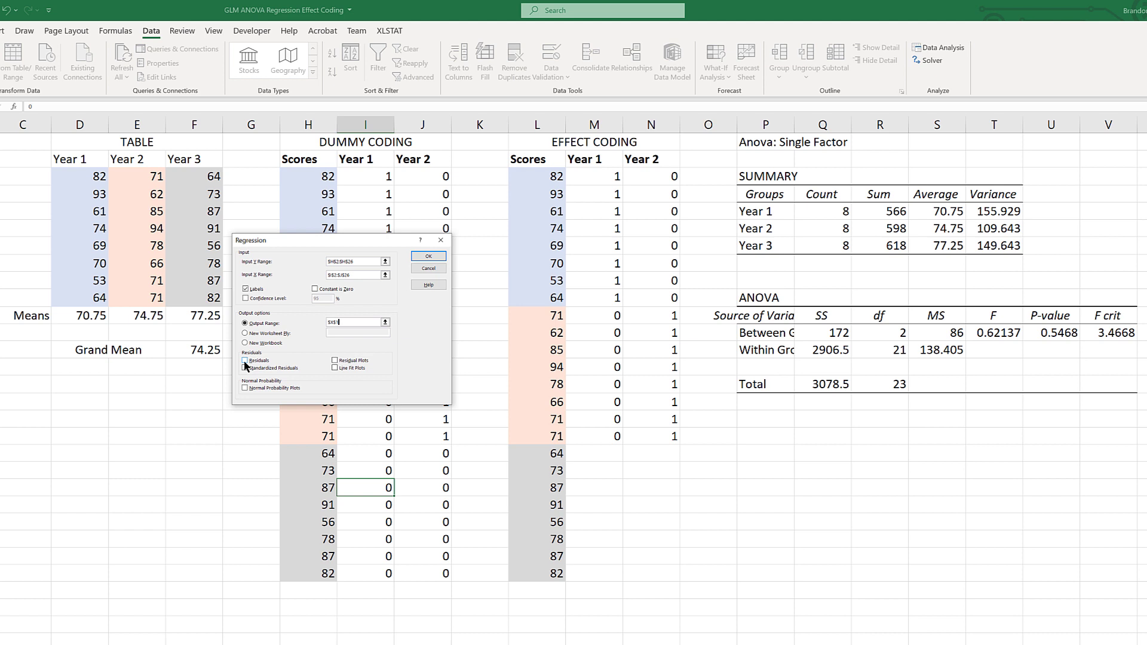
pyautogui.click(244, 362)
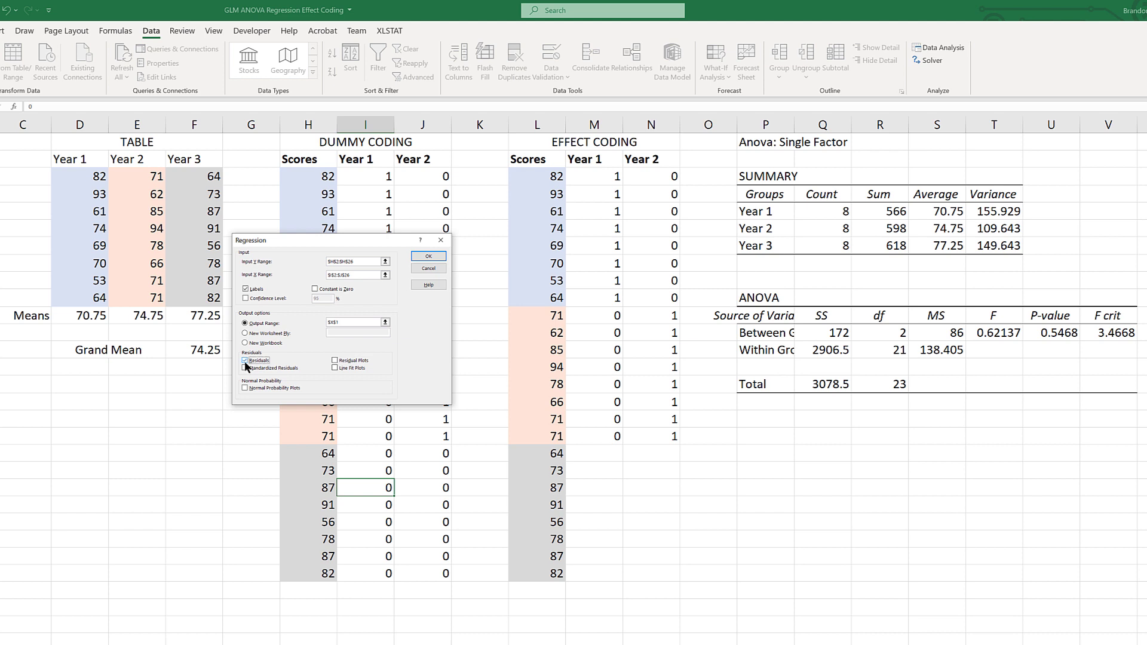
pyautogui.click(427, 257)
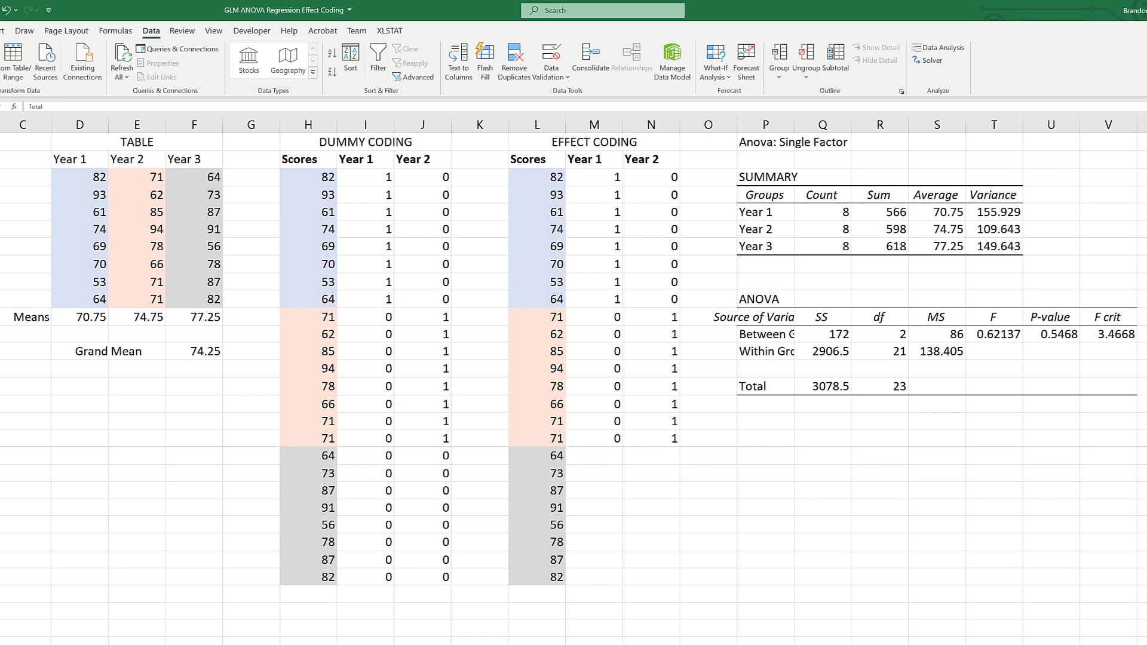
pyautogui.hscroll(8, 573, 382)
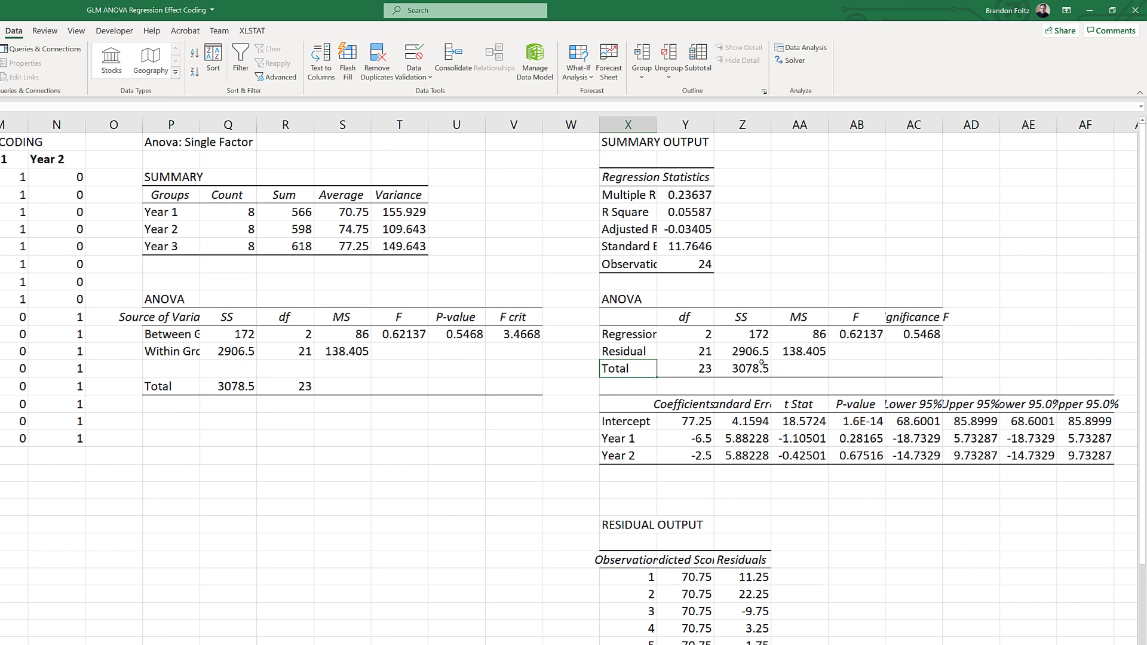
pyautogui.scroll(-3, 761, 362)
pyautogui.scroll(2, 681, 378)
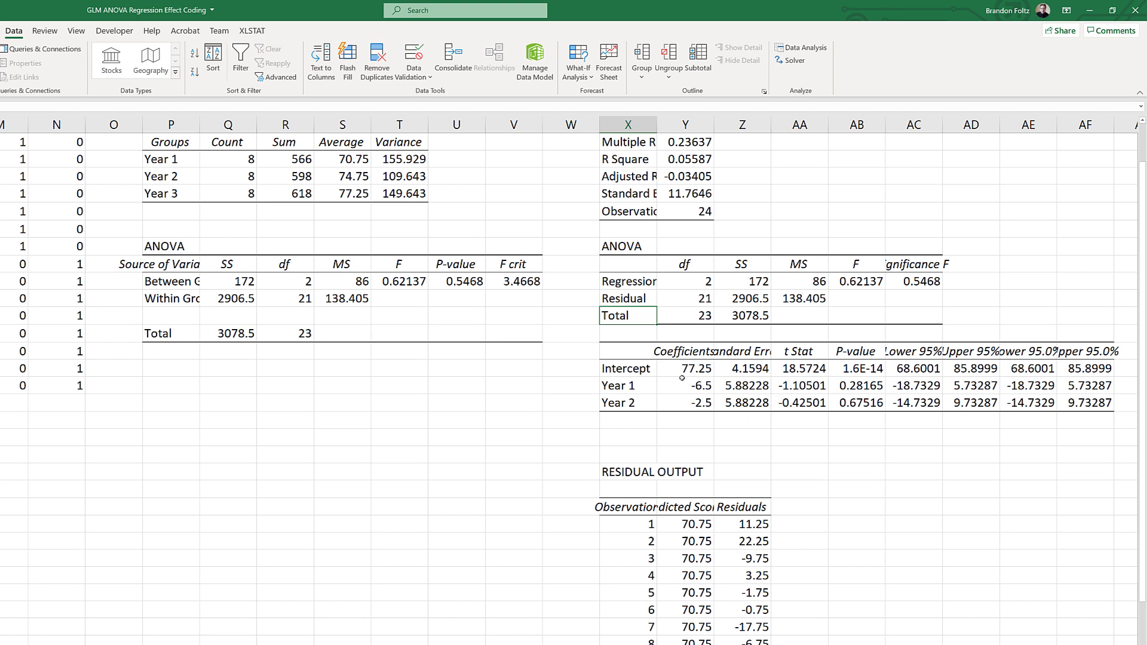
pyautogui.scroll(1, 682, 378)
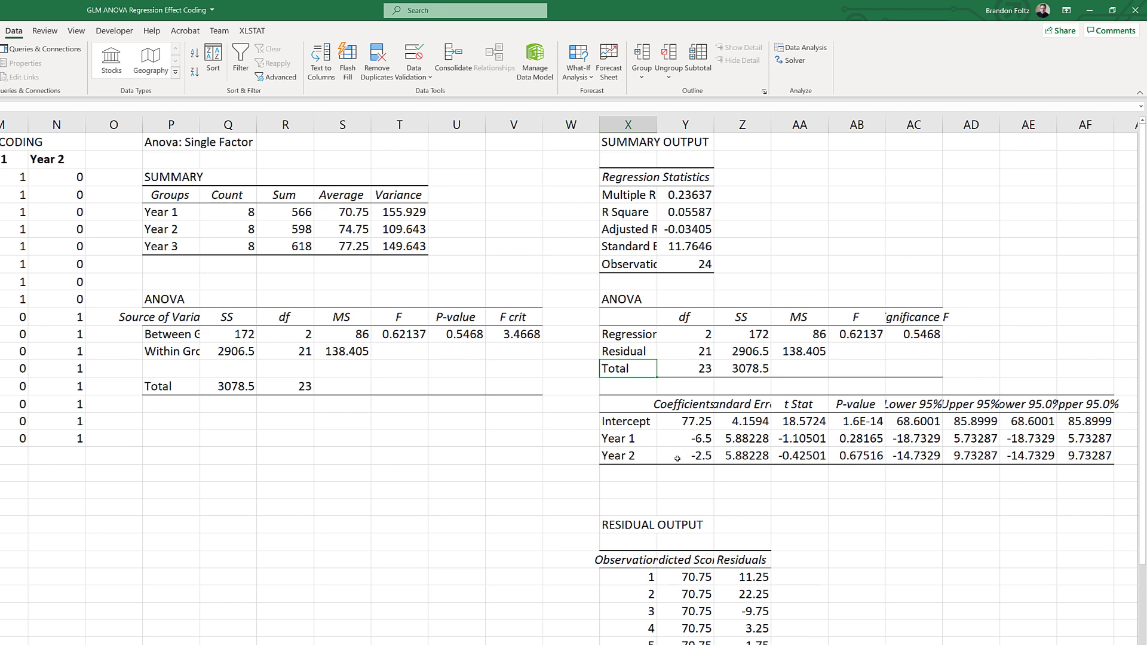
pyautogui.scroll(-6, 677, 458)
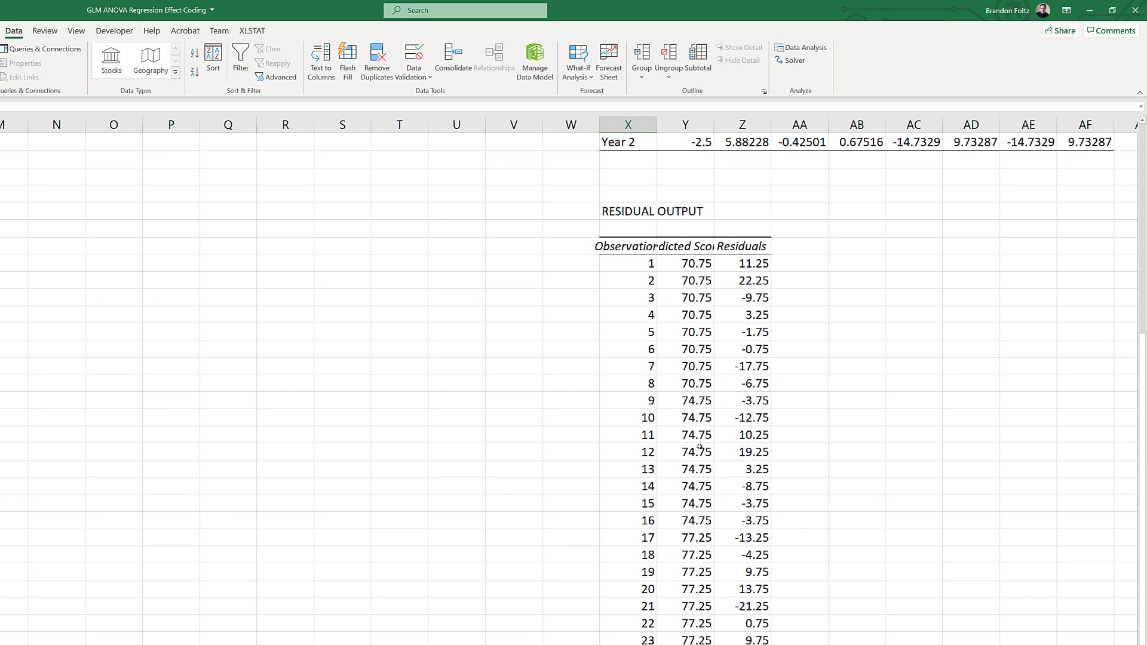
pyautogui.scroll(5, 700, 447)
pyautogui.scroll(1, 699, 447)
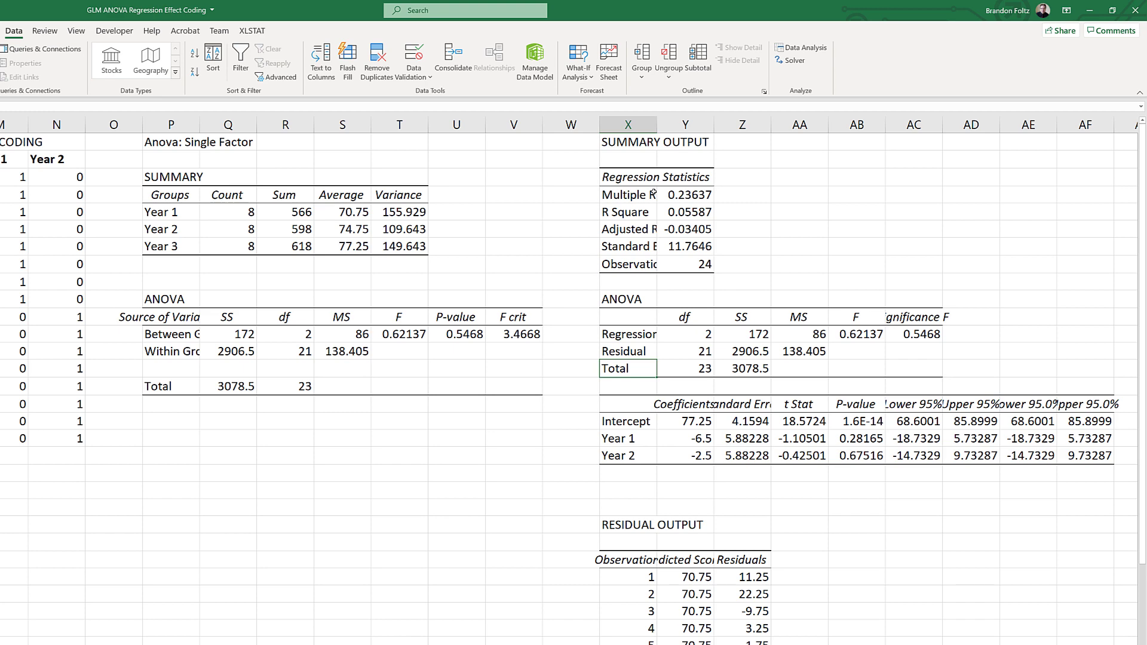
pyautogui.hscroll(-5, 573, 370)
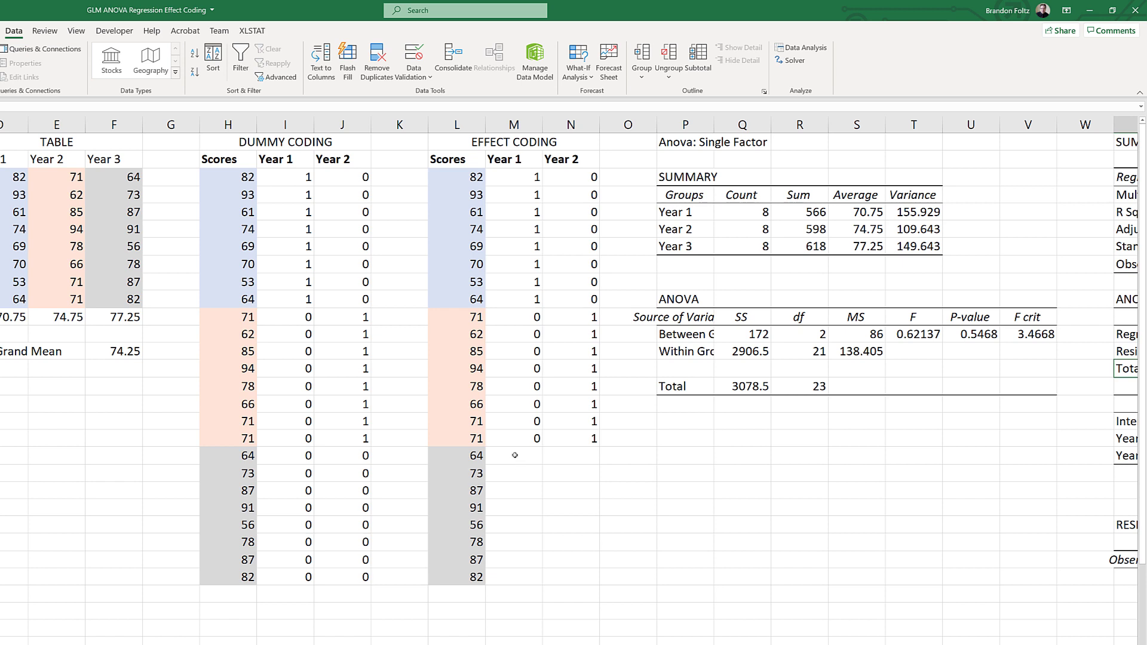
# - Enter -1 in M19 and N19 and fill both codes down to row 26
pyautogui.click(515, 456)
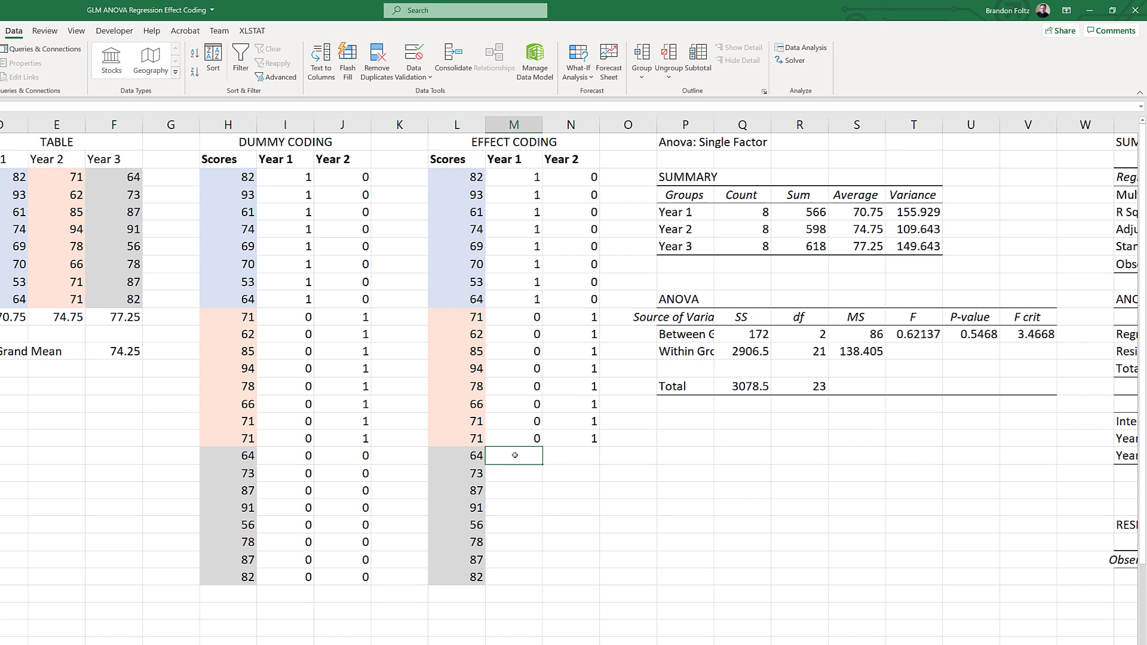
pyautogui.write('-1')
pyautogui.press('Tab')
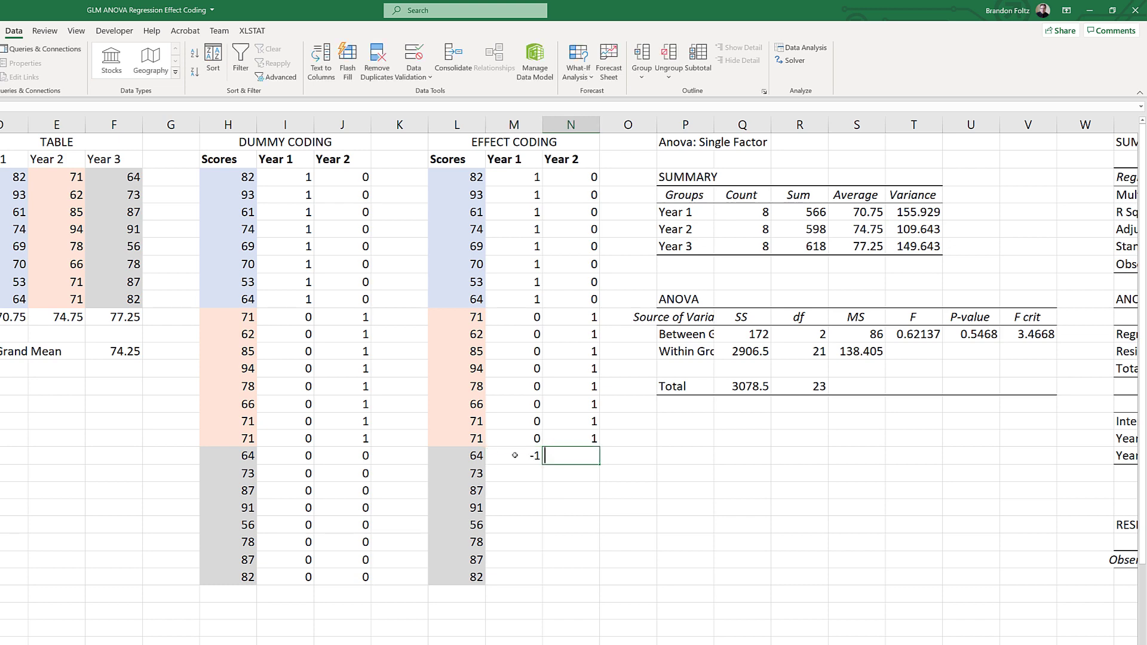
pyautogui.write('-1')
pyautogui.press('Return')
pyautogui.doubleClick(524, 456)
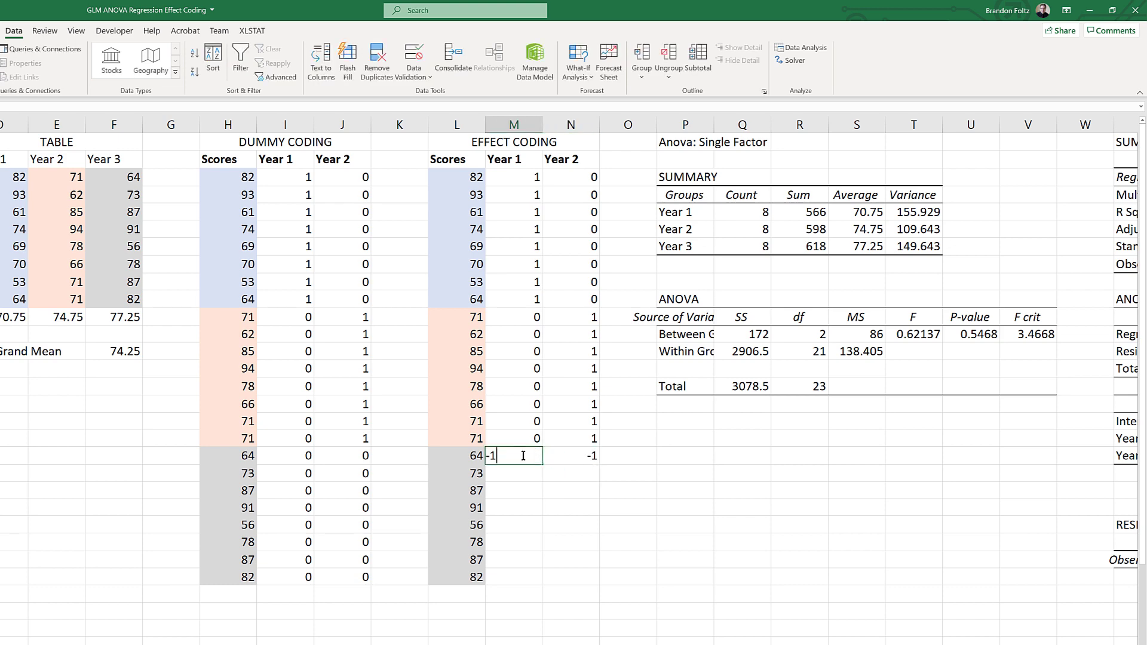
pyautogui.moveTo(523, 455); pyautogui.dragTo(606, 528)
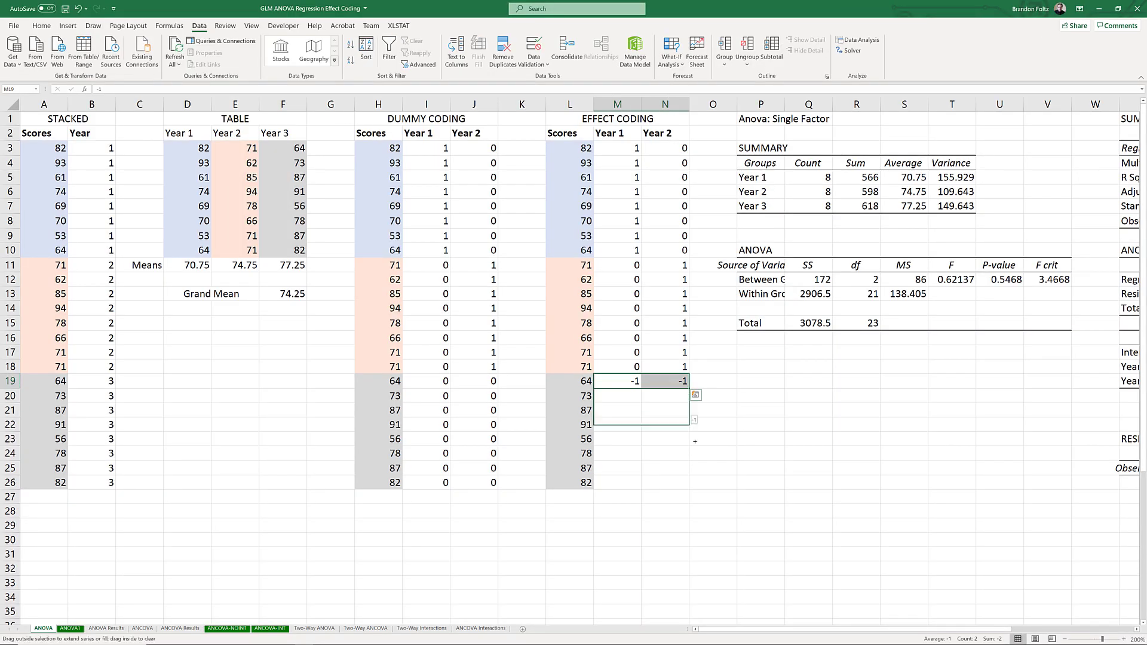
pyautogui.moveTo(695, 441); pyautogui.dragTo(693, 485)
pyautogui.moveTo(427, 381); pyautogui.dragTo(474, 482)
pyautogui.moveTo(611, 385); pyautogui.dragTo(669, 480)
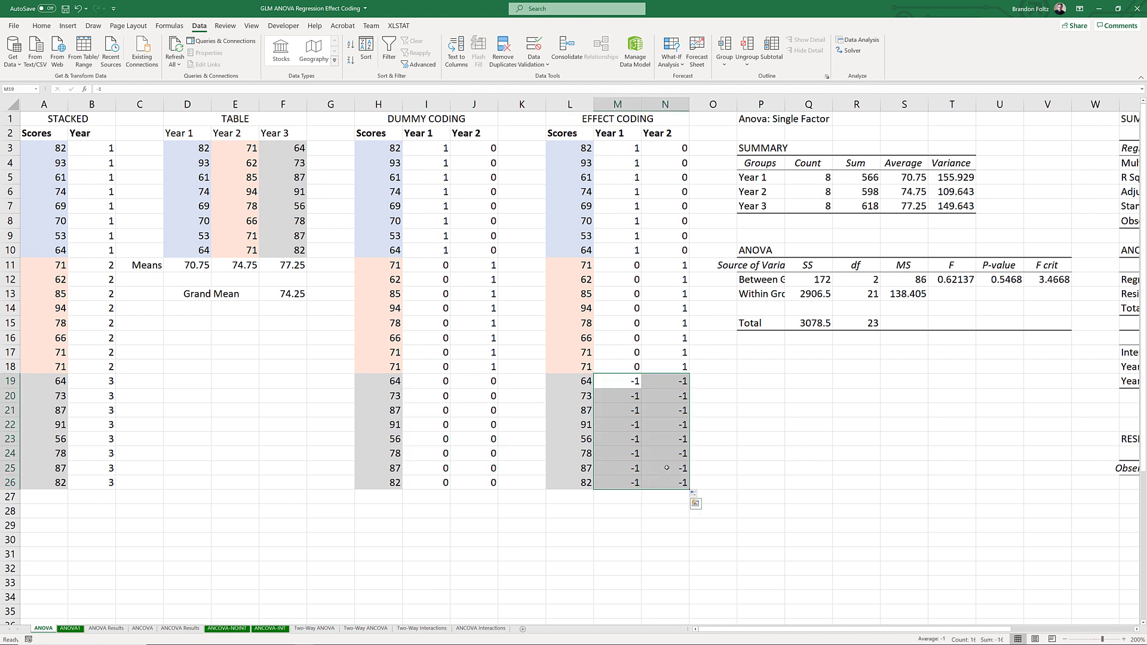
pyautogui.click(645, 393)
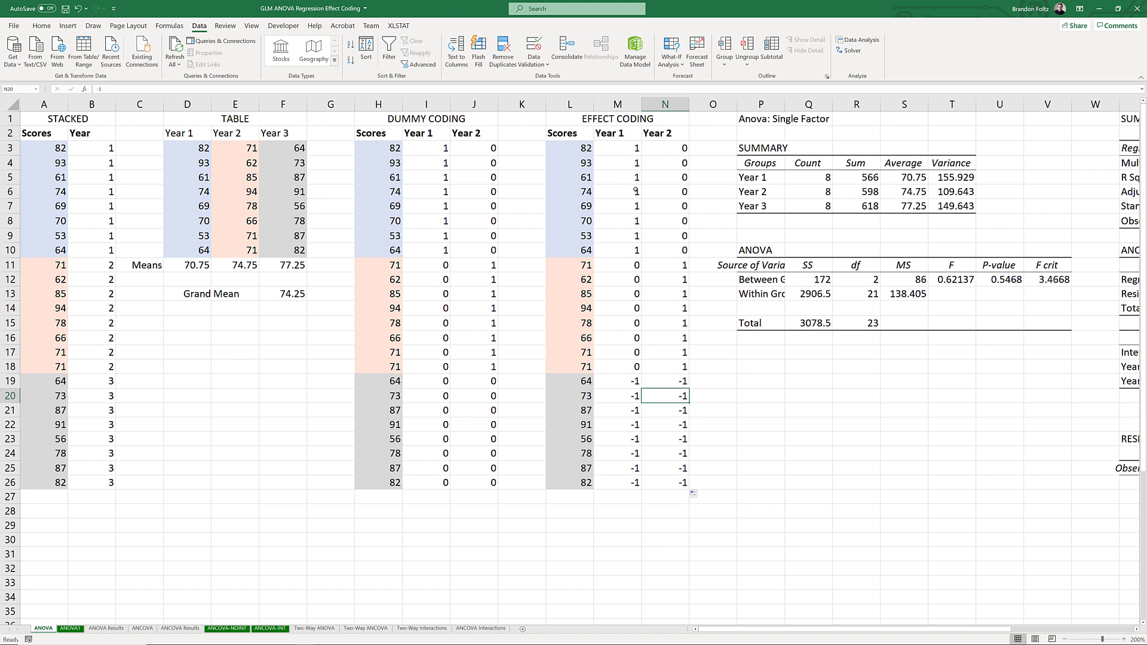
# - Start a Regression using the effect-coding Scores as Y and effect-coded Year 1 and Year 2 as X
pyautogui.click(872, 42)
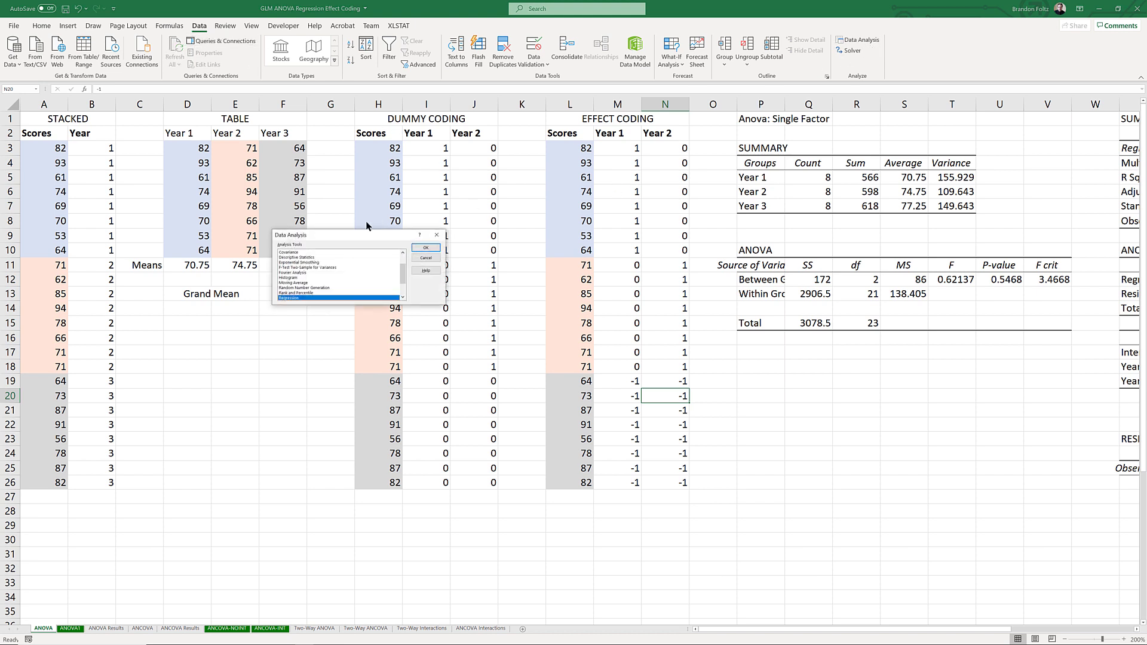
pyautogui.click(426, 249)
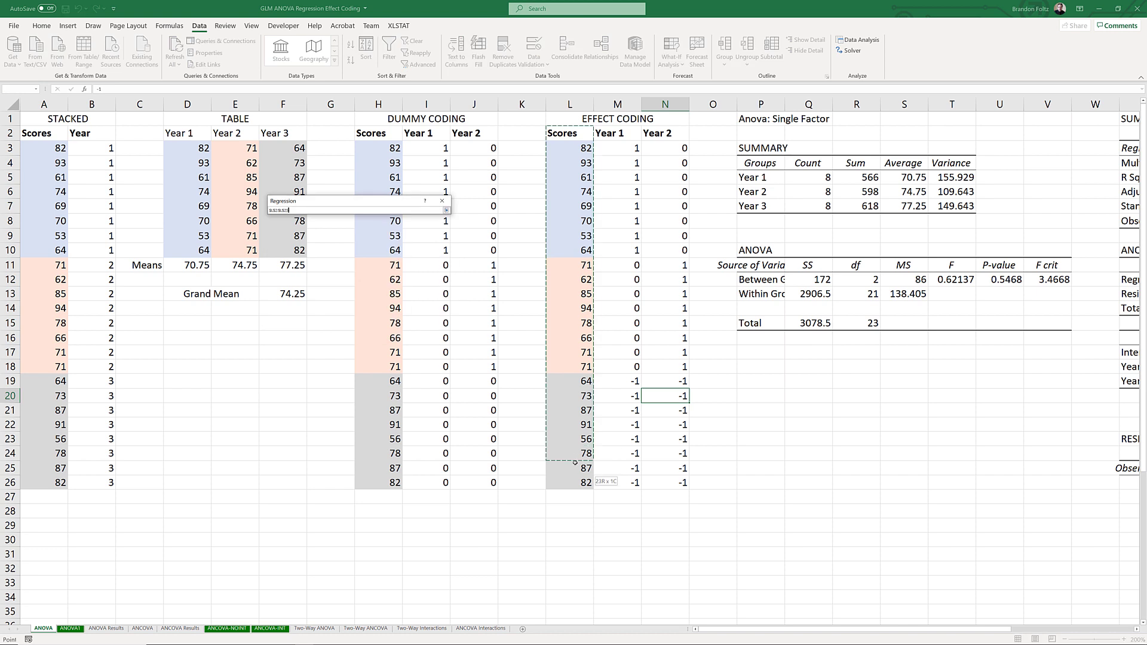
pyautogui.moveTo(588, 472); pyautogui.dragTo(588, 484)
pyautogui.click(446, 211)
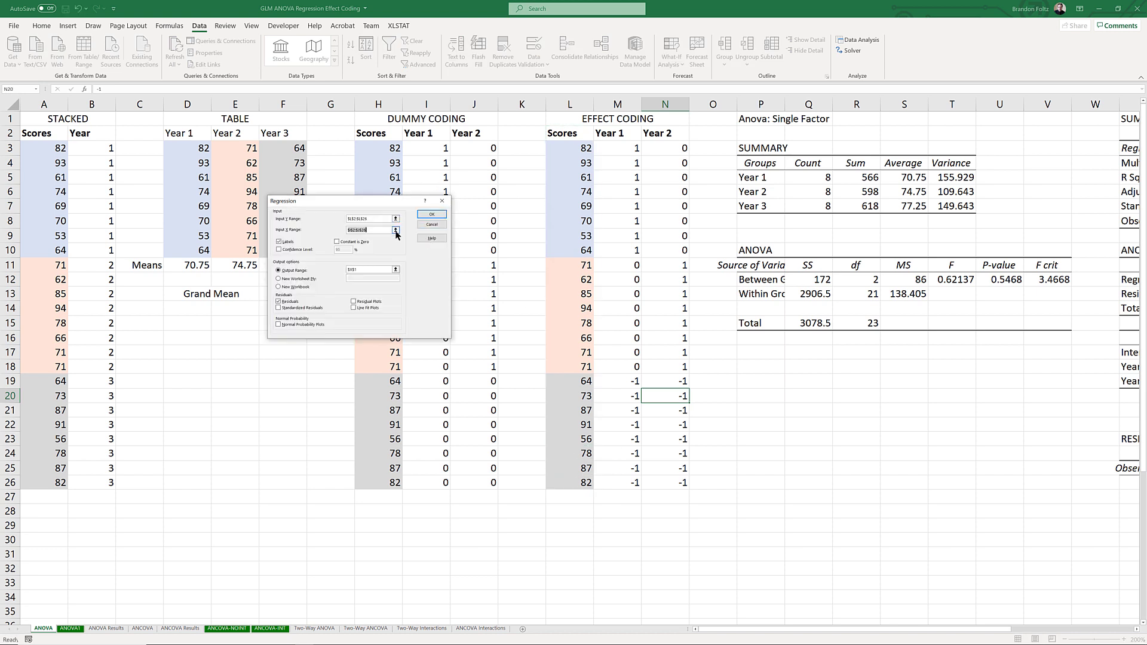
pyautogui.click(396, 232)
pyautogui.moveTo(604, 133); pyautogui.dragTo(660, 481)
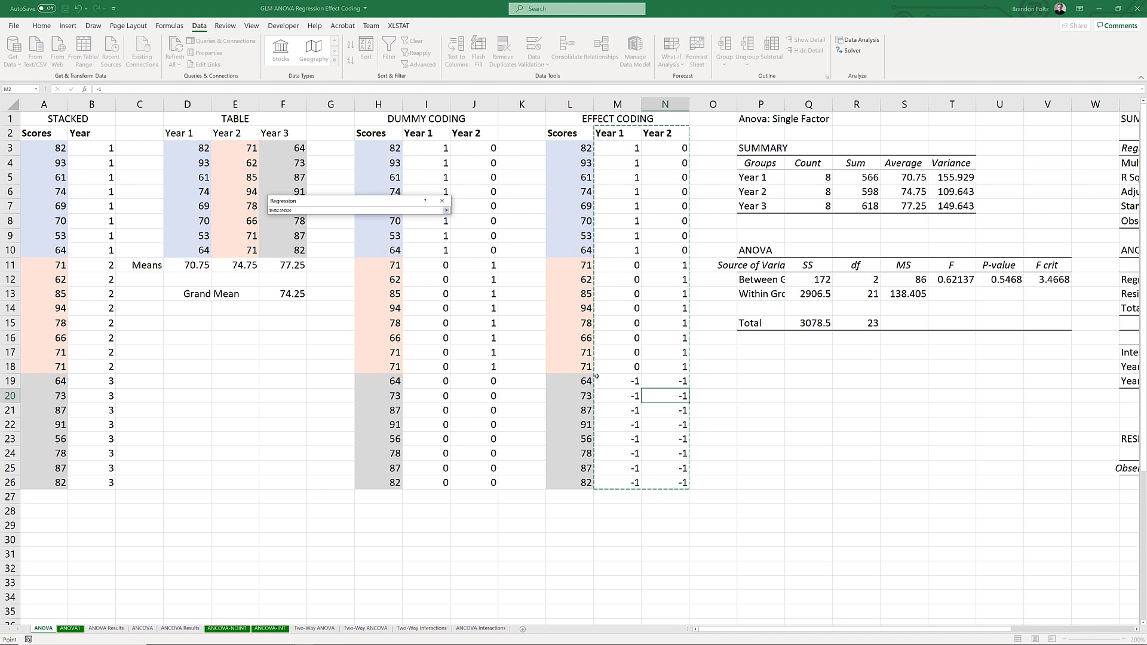
pyautogui.click(446, 210)
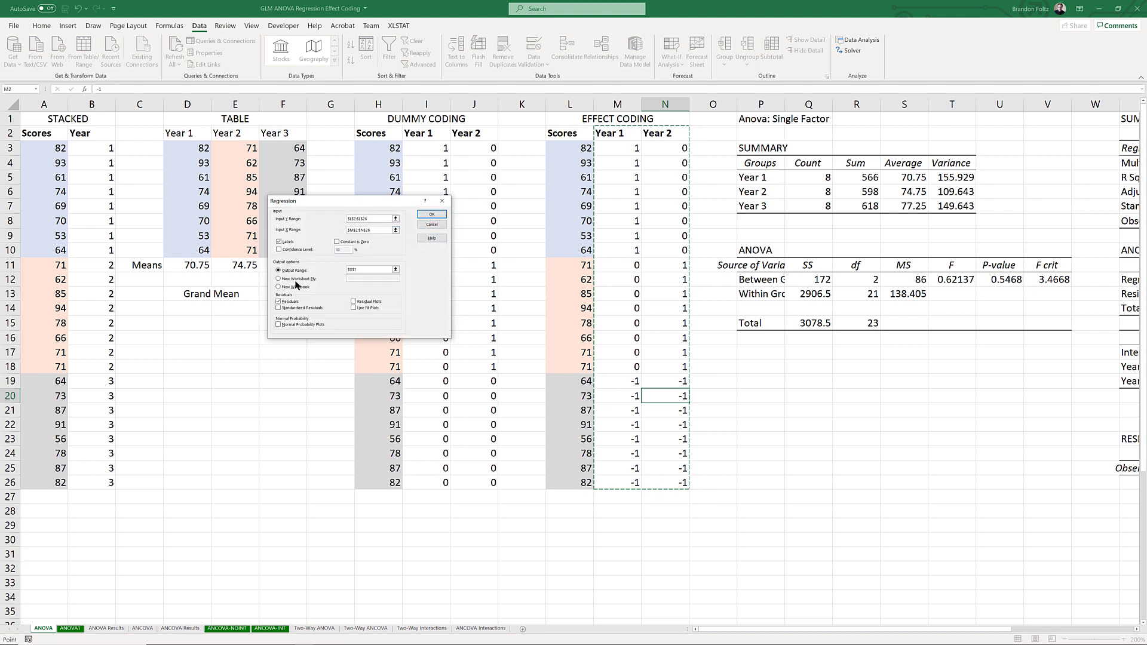
# - Set the output range to AH1 and run the regression (intercept 74.25, Year 1 -3.5, Year 2 0.5)
pyautogui.click(395, 269)
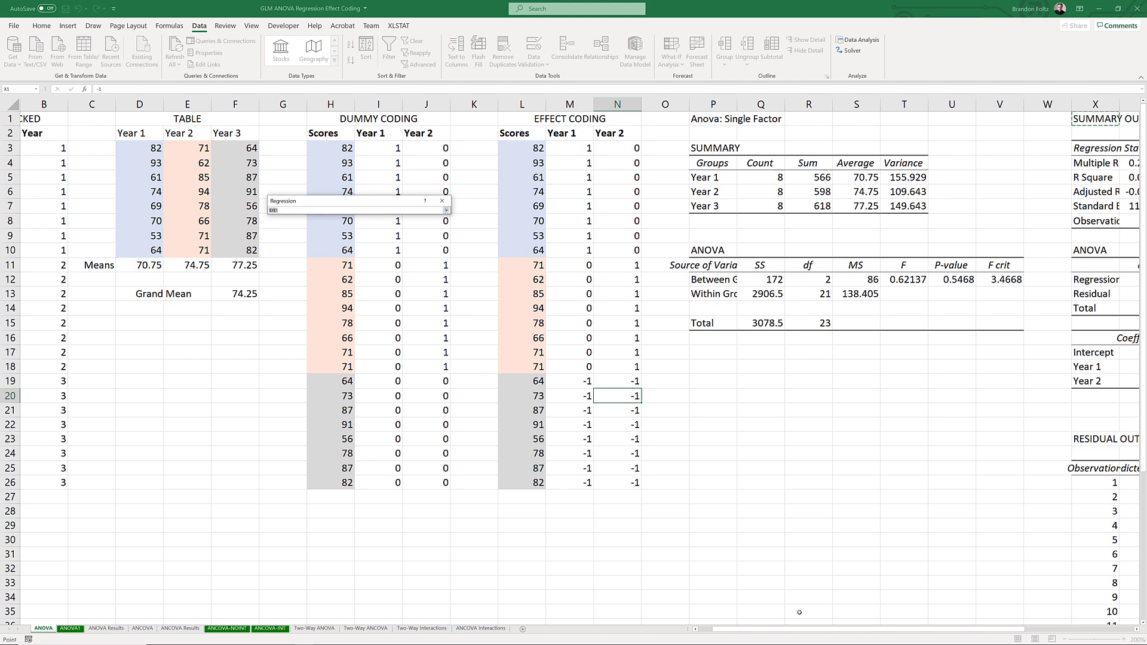
pyautogui.moveTo(787, 633); pyautogui.dragTo(896, 635)
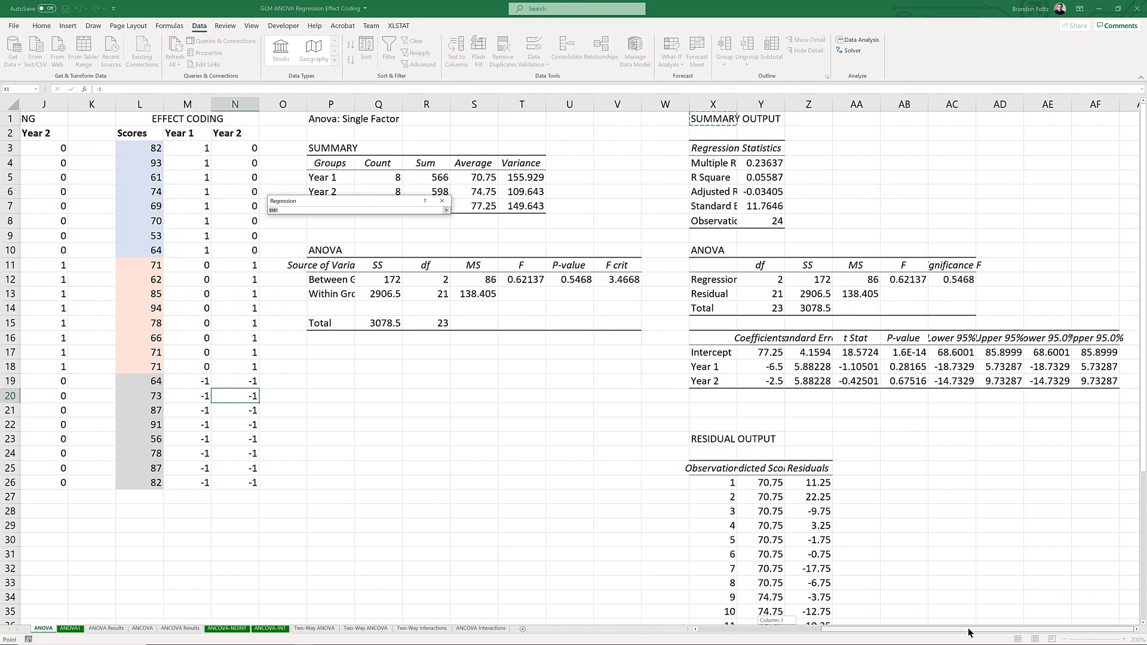
pyautogui.click(1136, 118)
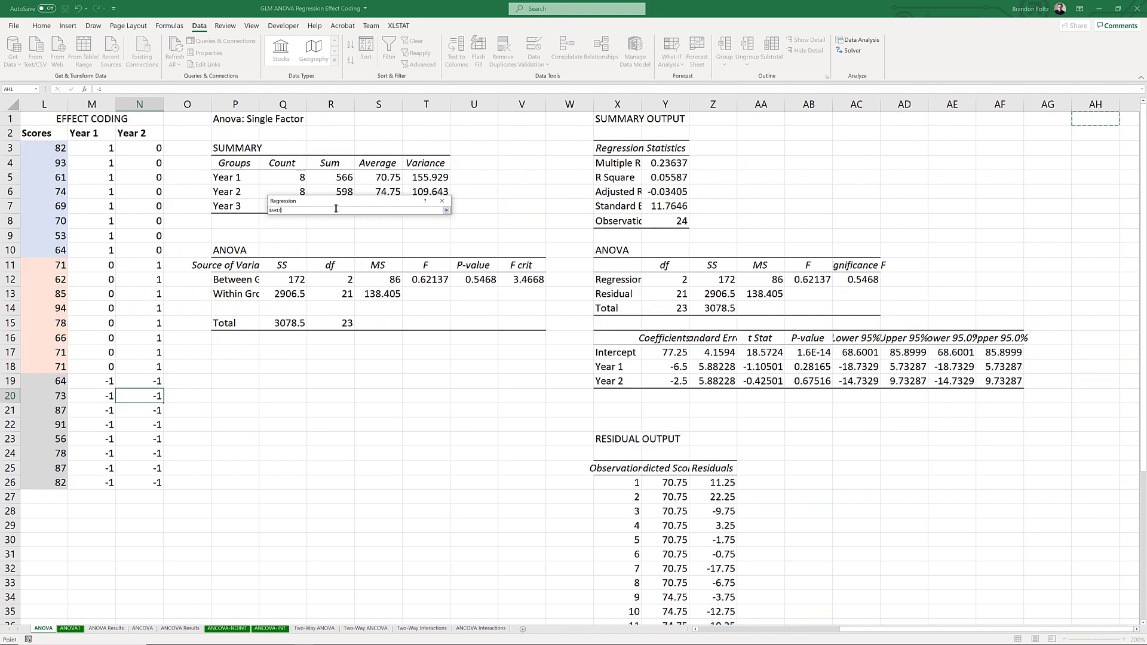
pyautogui.click(446, 211)
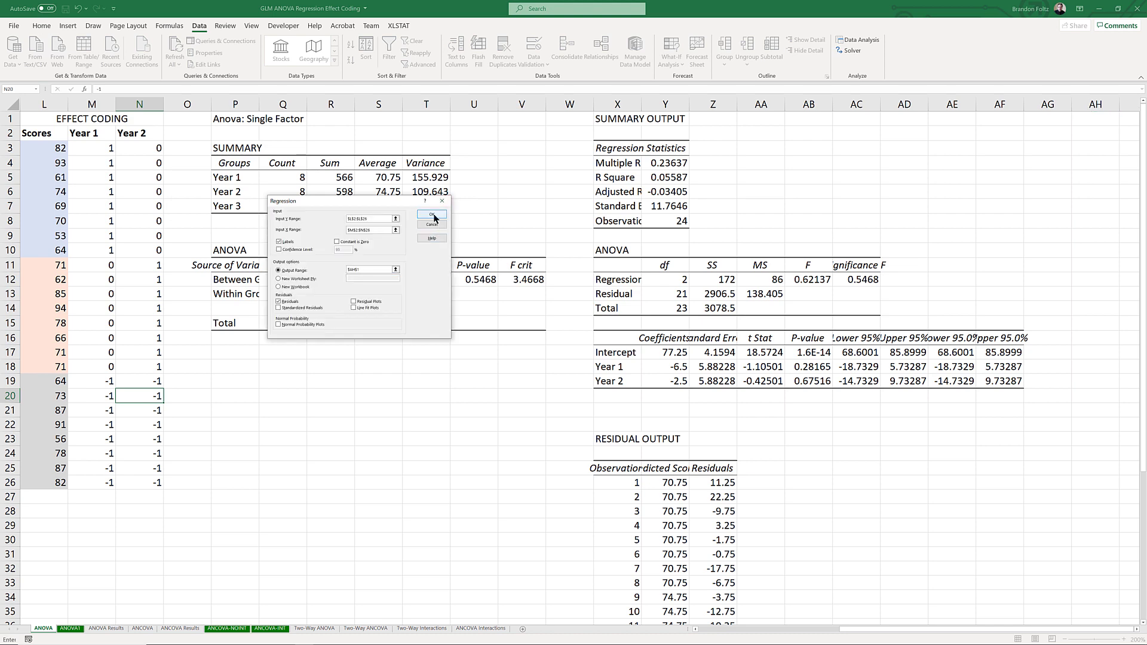
pyautogui.click(434, 218)
pyautogui.click(856, 191)
pyautogui.moveTo(833, 633); pyautogui.dragTo(872, 633)
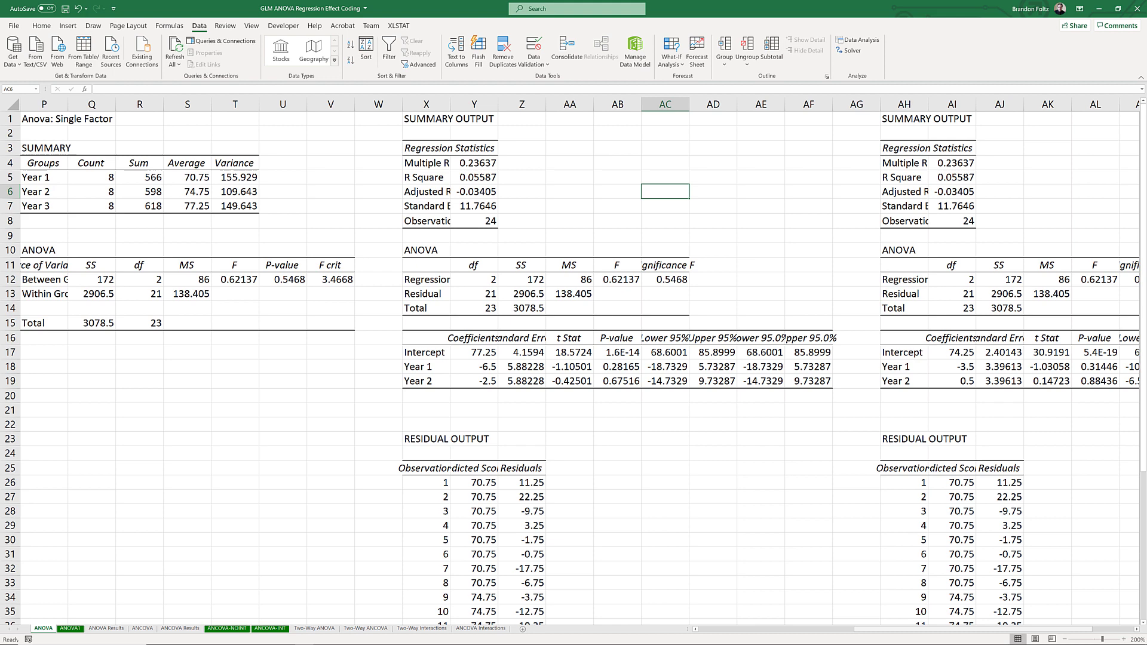
pyautogui.scroll(-1, 853, 635)
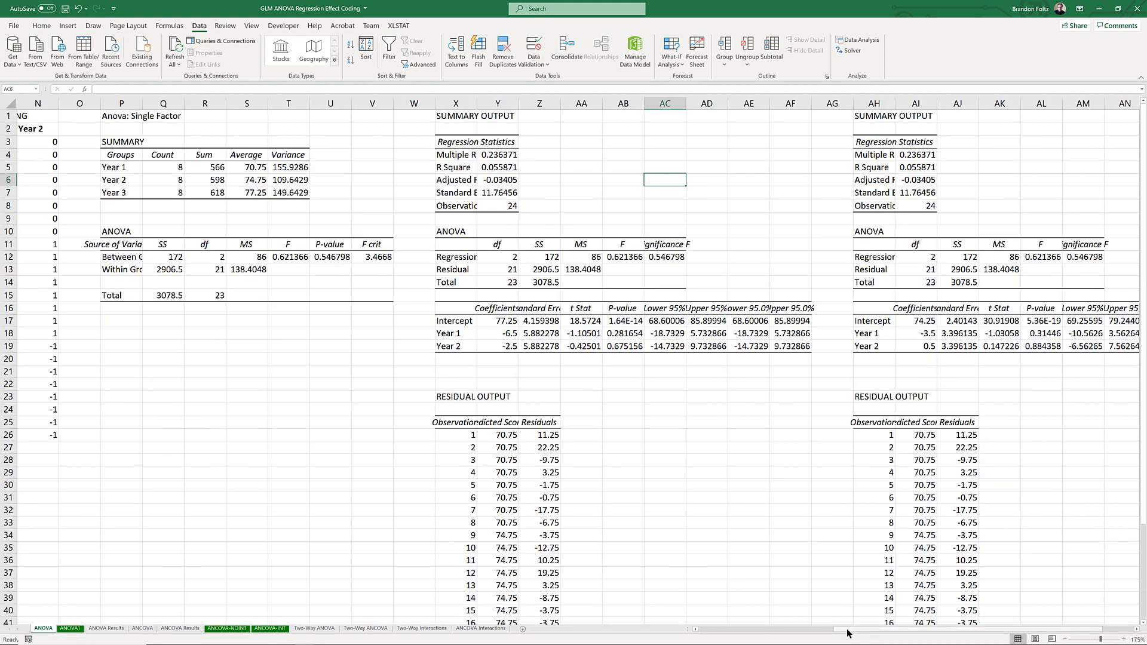
pyautogui.moveTo(853, 635); pyautogui.dragTo(859, 635)
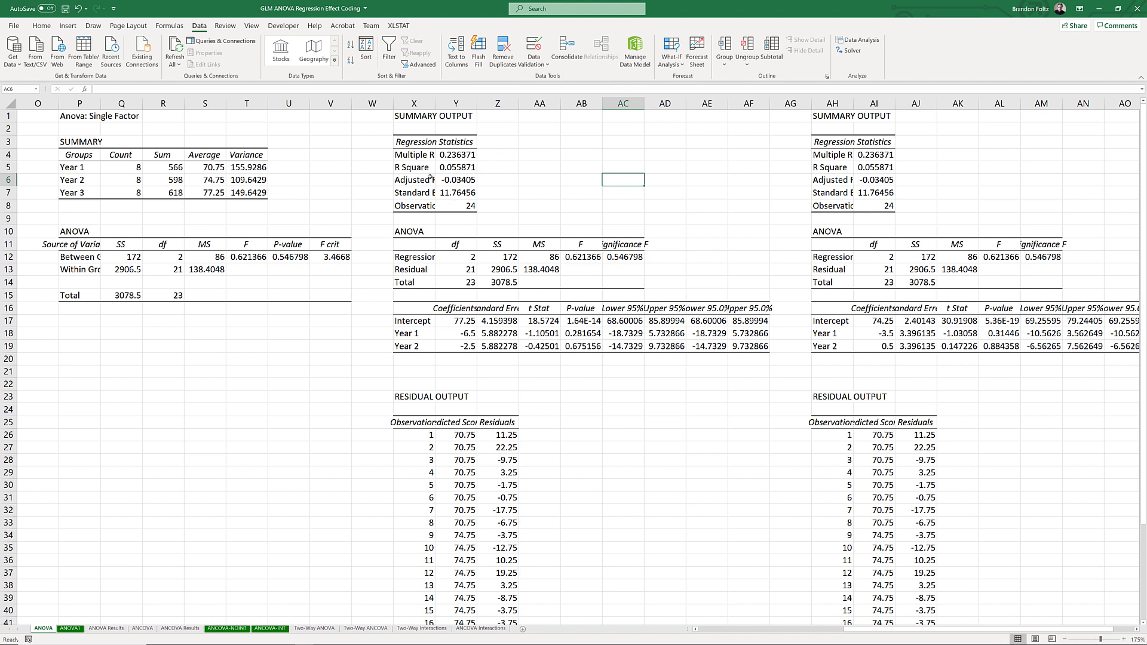
pyautogui.click(458, 180)
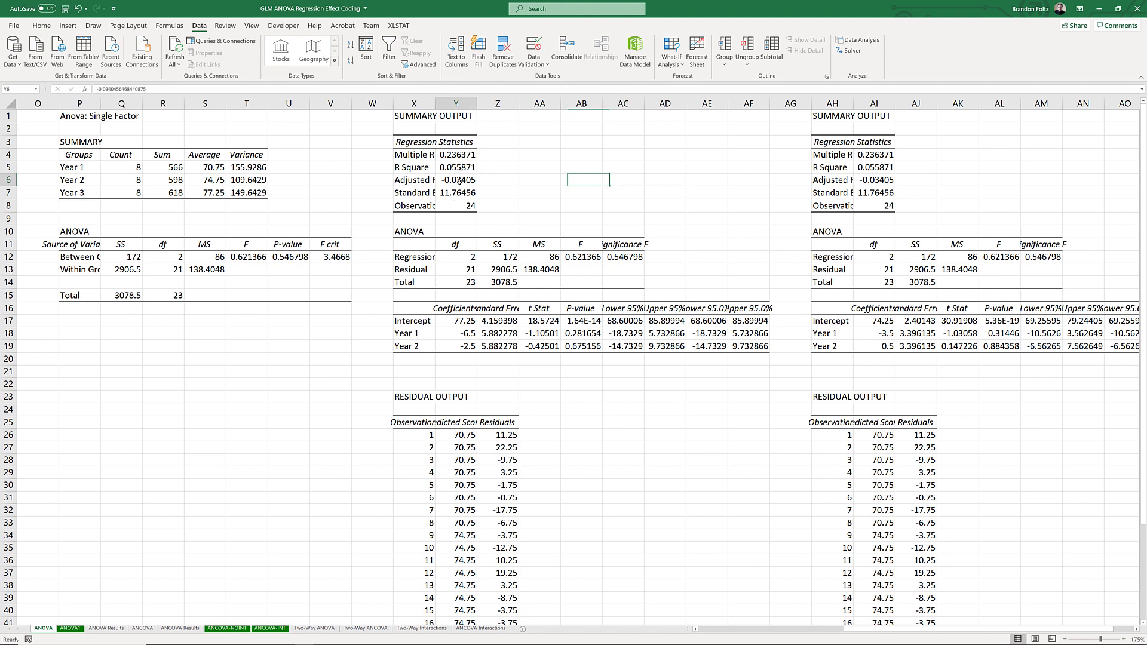
pyautogui.click(458, 193)
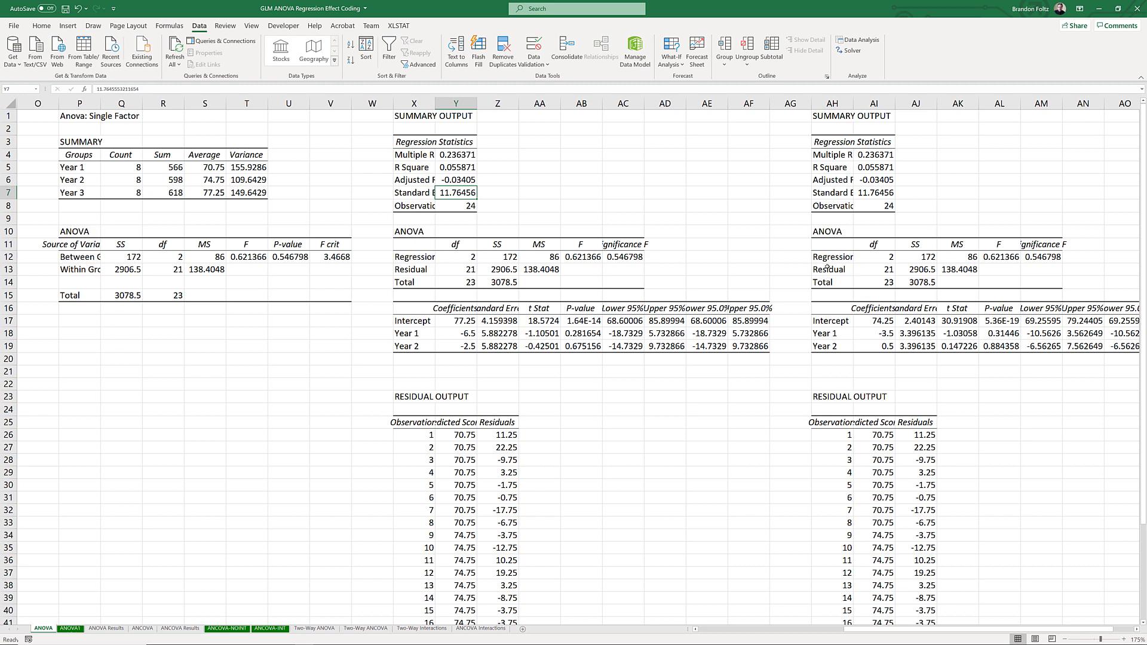
pyautogui.click(552, 258)
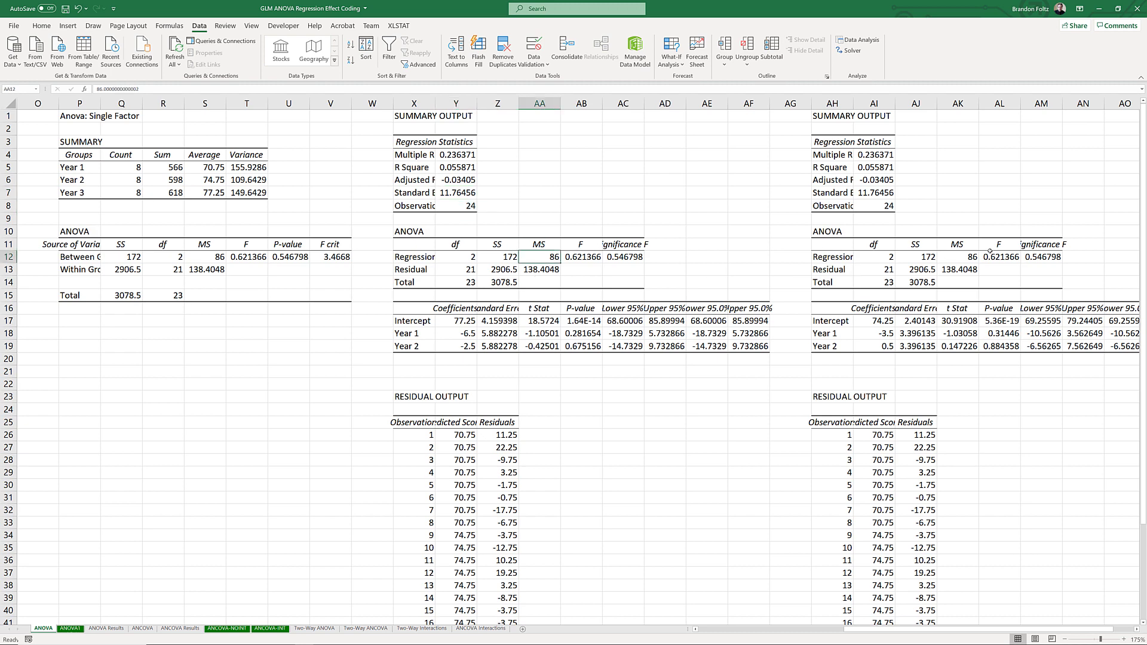
pyautogui.click(958, 271)
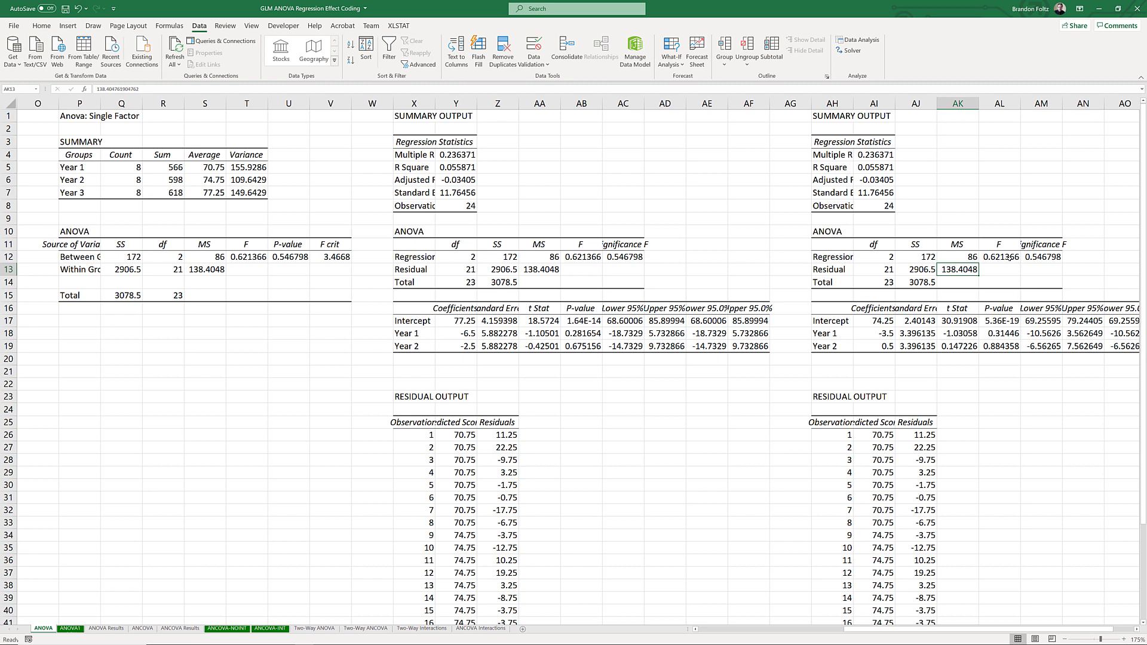
pyautogui.click(1009, 257)
pyautogui.click(1039, 257)
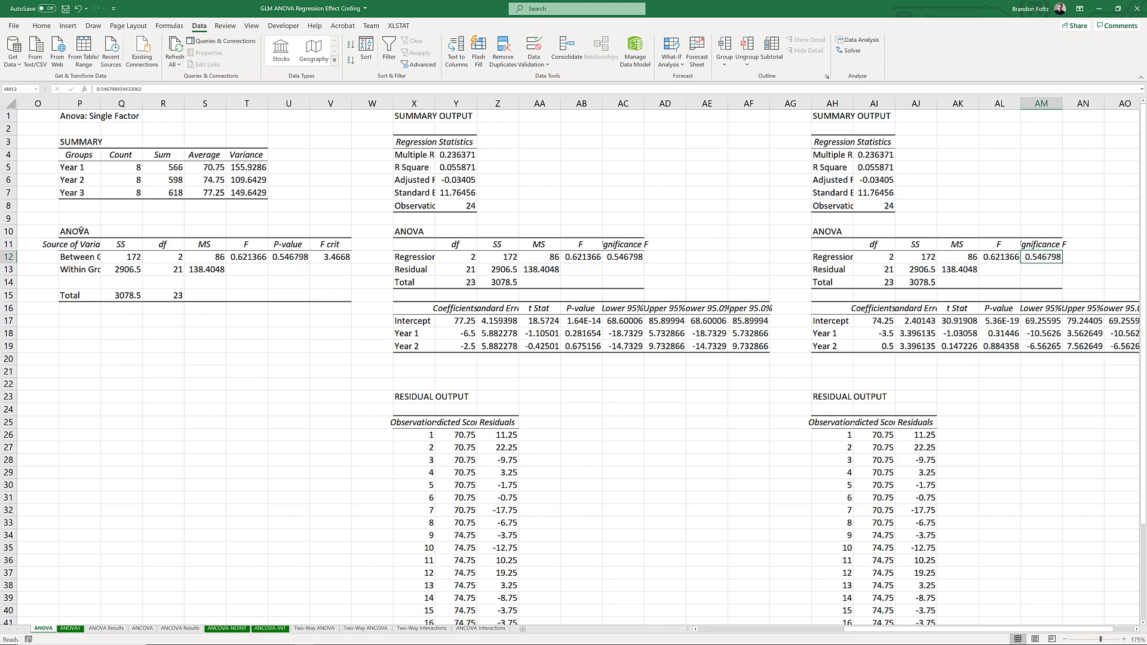
pyautogui.moveTo(80, 231); pyautogui.dragTo(999, 280)
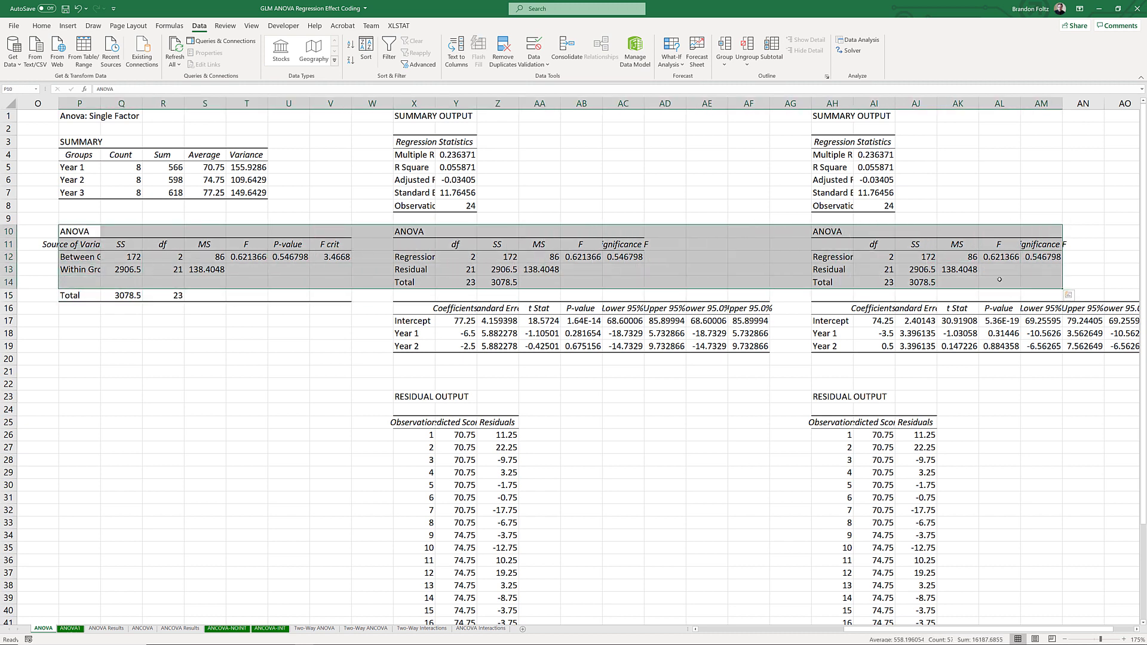
pyautogui.click(879, 269)
pyautogui.scroll(-3, 779, 262)
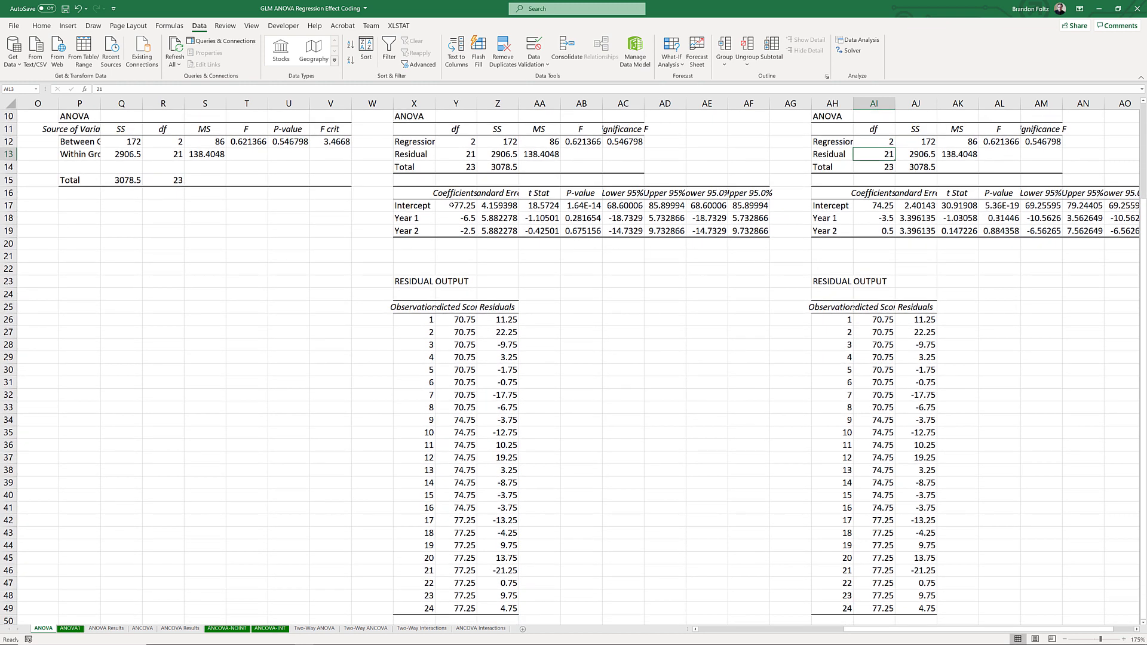
pyautogui.click(451, 205)
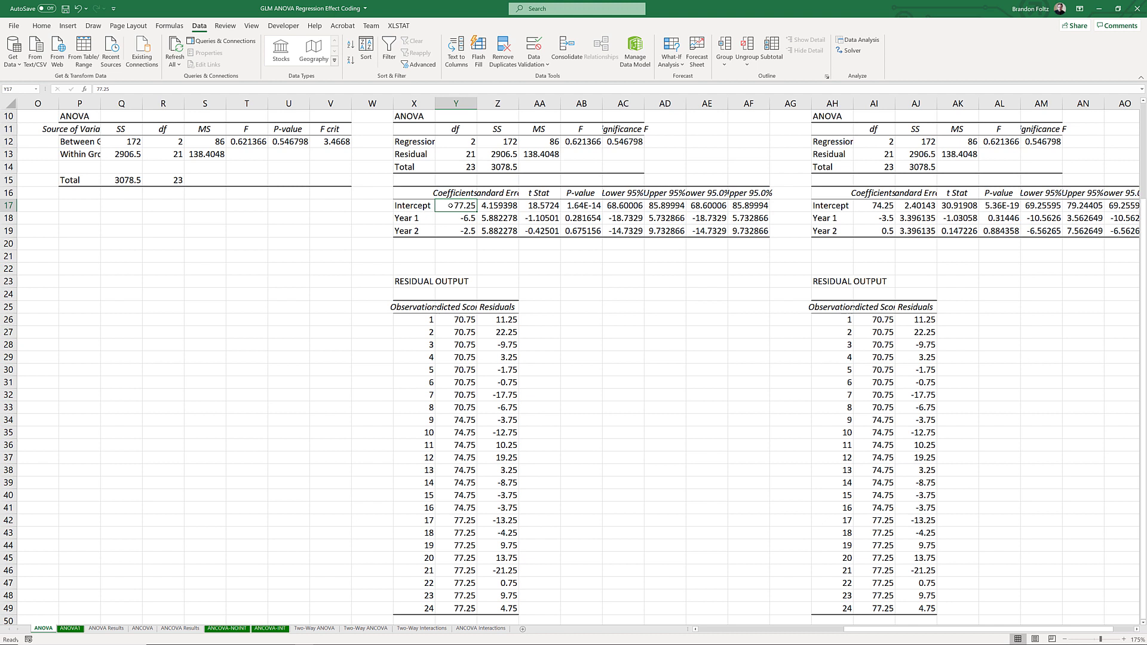
pyautogui.click(865, 207)
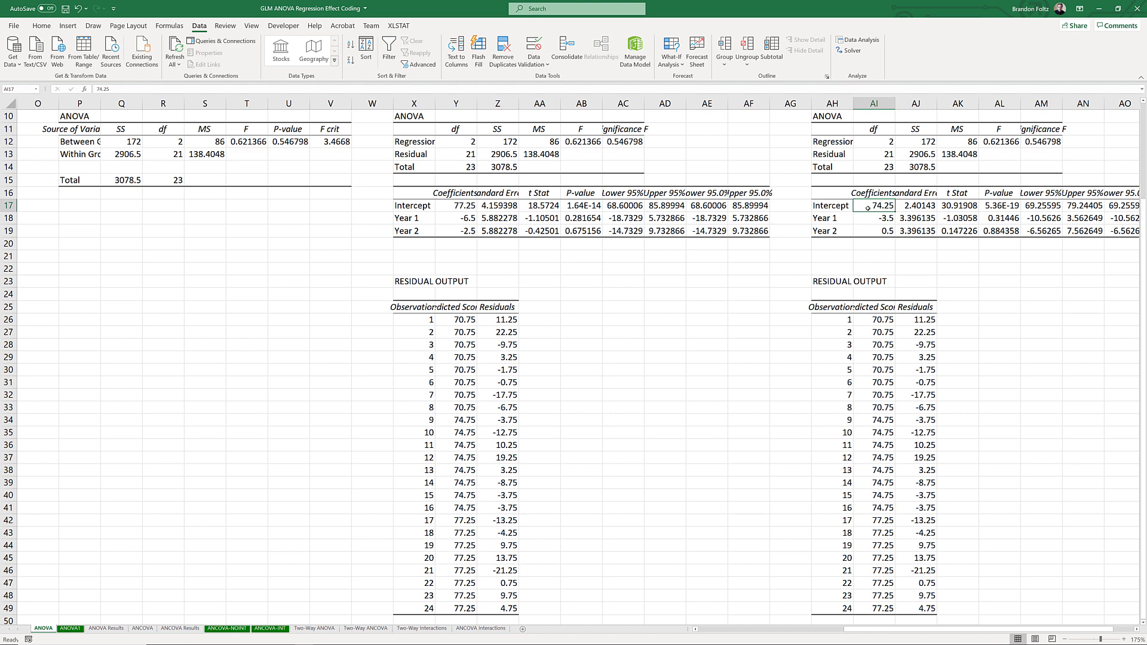
pyautogui.scroll(3, 868, 207)
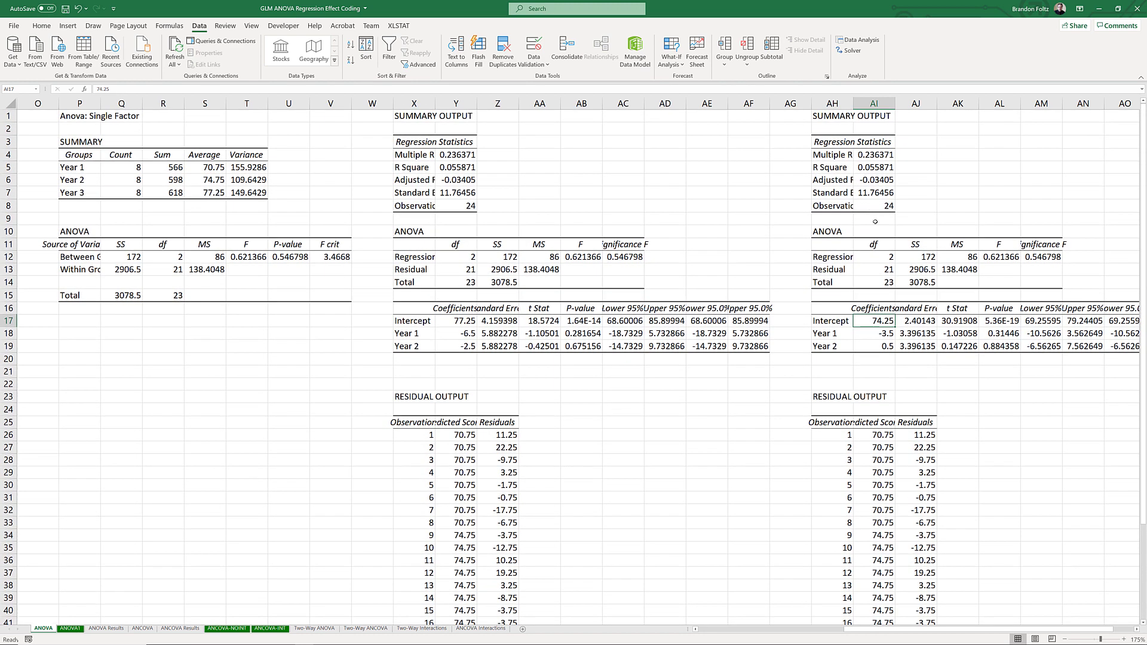
pyautogui.hscroll(-6, 825, 587)
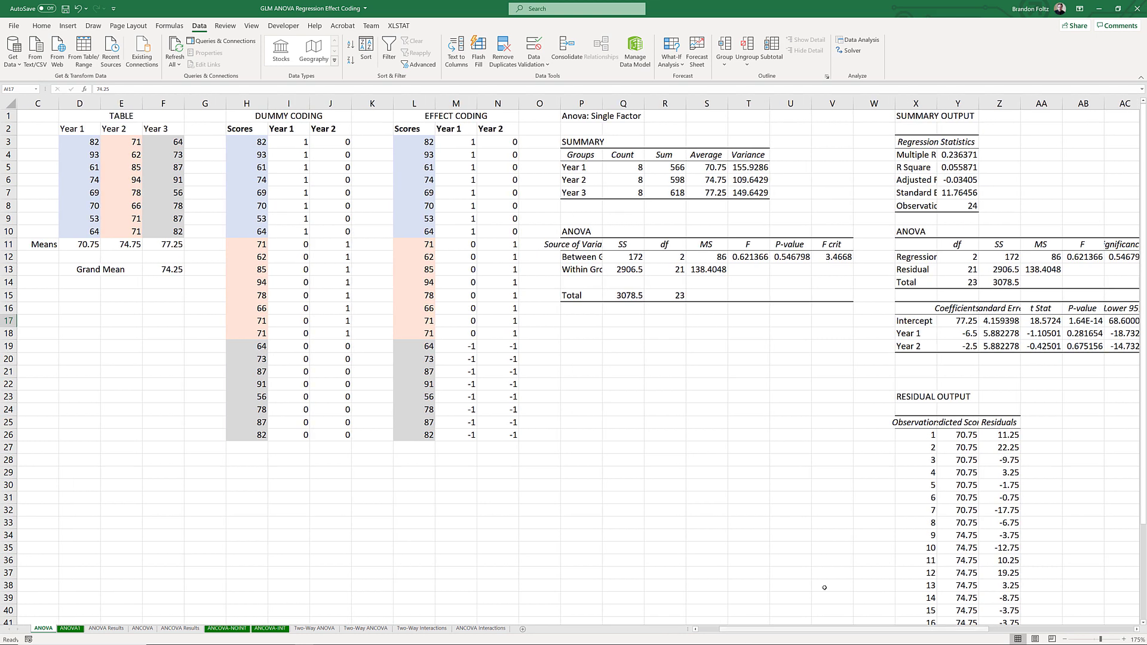
pyautogui.click(156, 272)
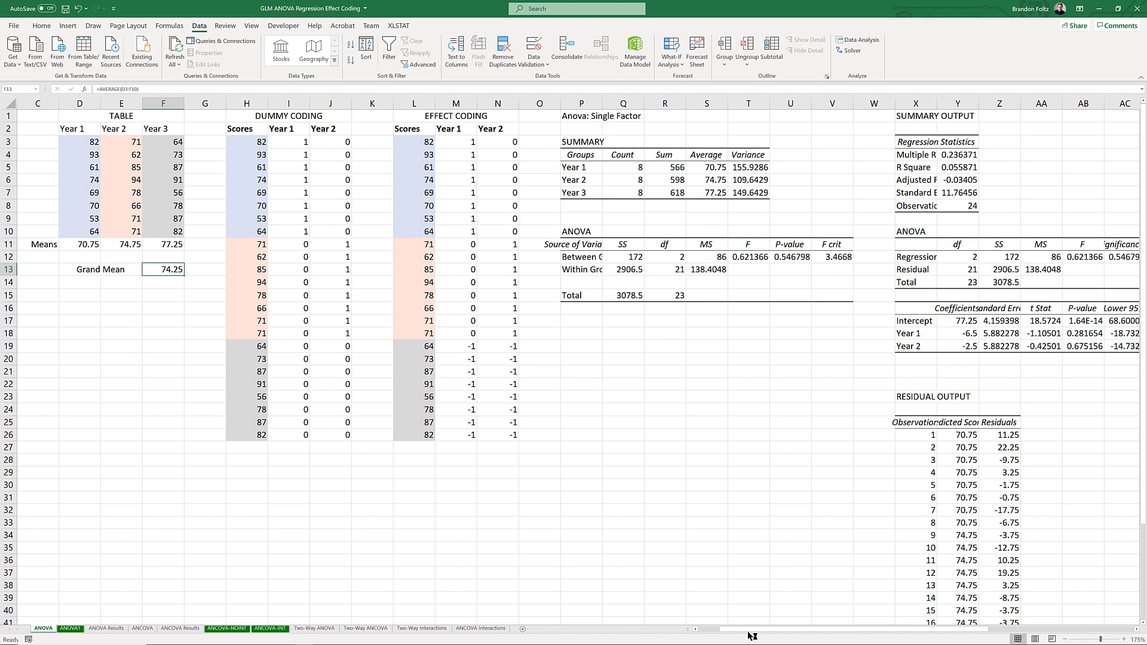
pyautogui.moveTo(771, 631); pyautogui.dragTo(897, 636)
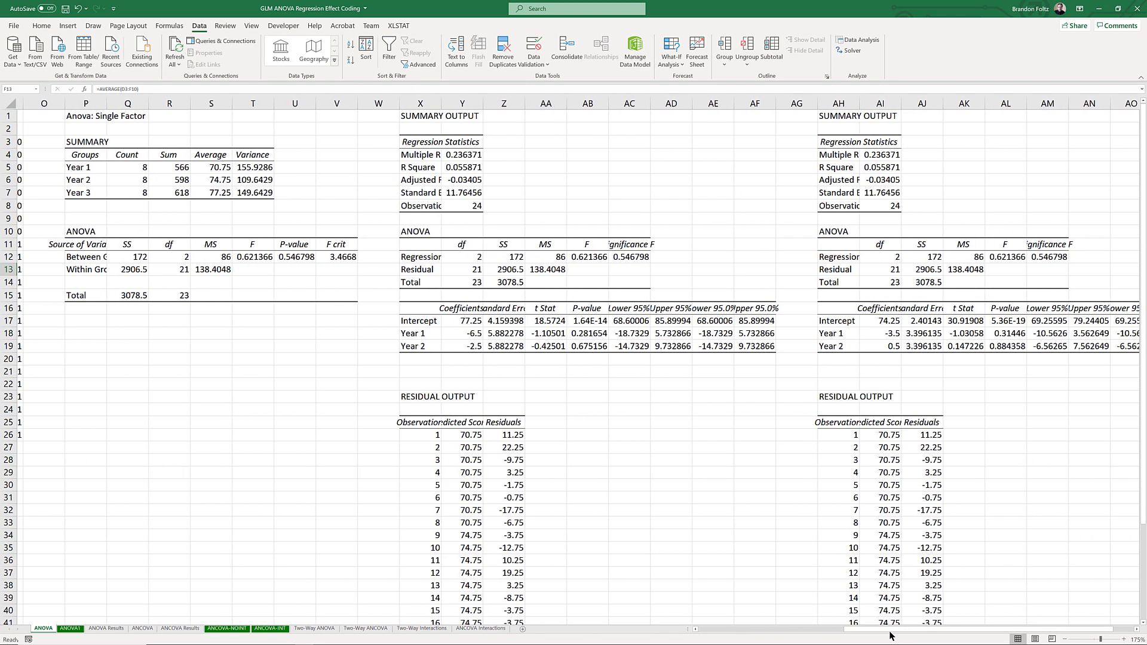
pyautogui.click(872, 323)
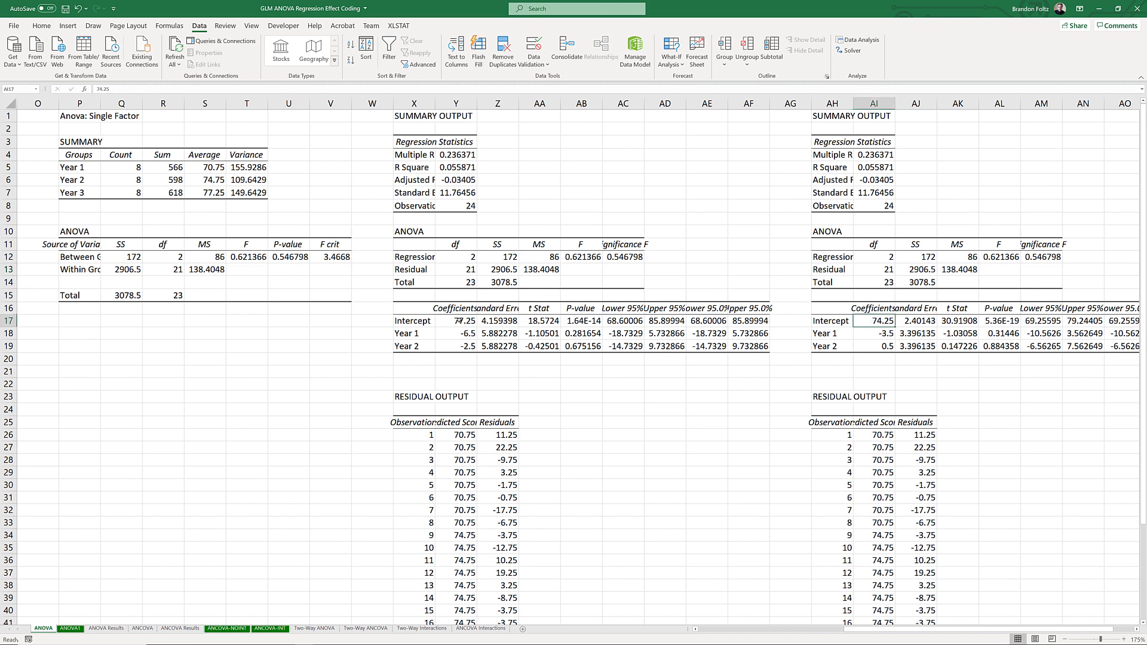
pyautogui.click(452, 321)
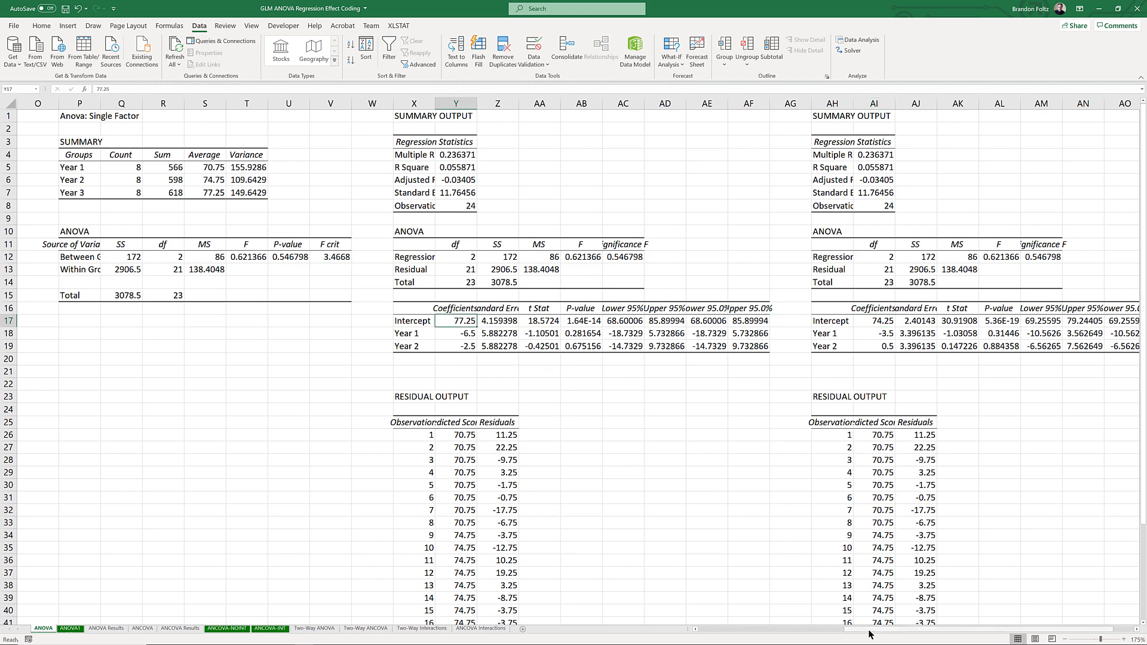
pyautogui.moveTo(871, 636); pyautogui.dragTo(756, 641)
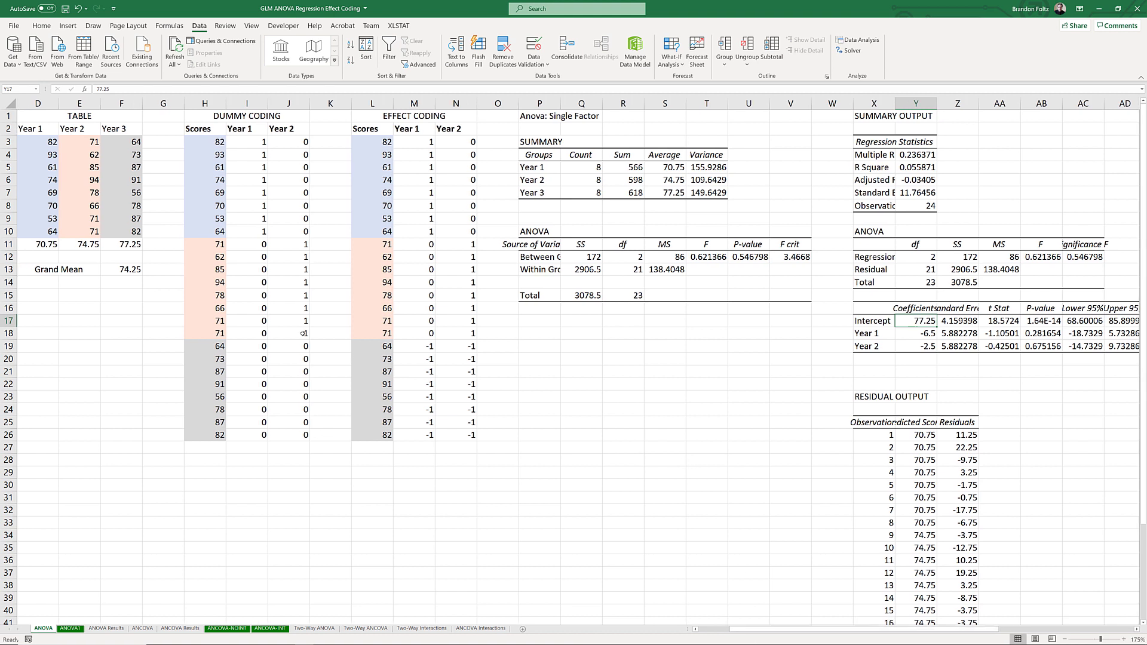
pyautogui.click(122, 245)
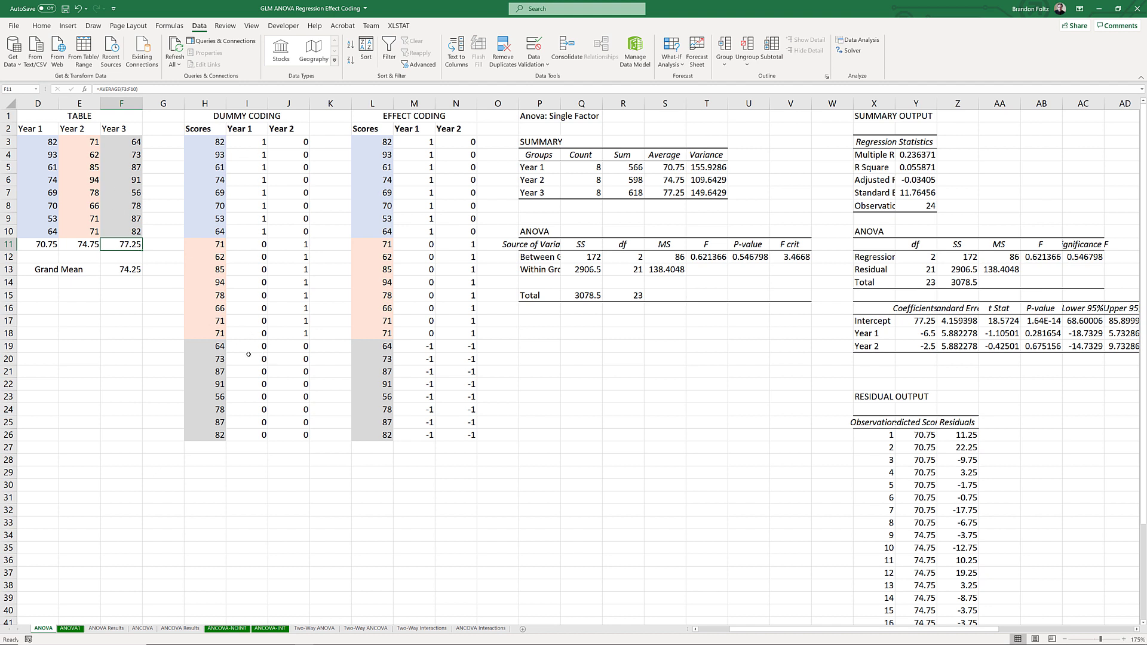
pyautogui.moveTo(249, 354); pyautogui.dragTo(289, 433)
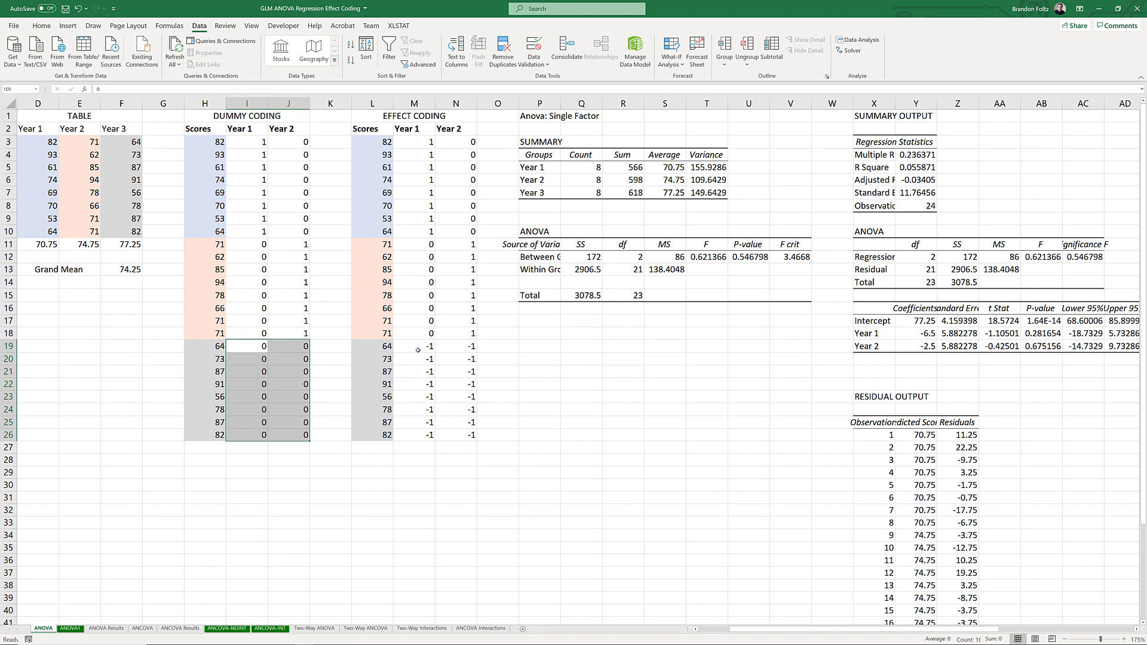
pyautogui.moveTo(418, 350); pyautogui.dragTo(463, 435)
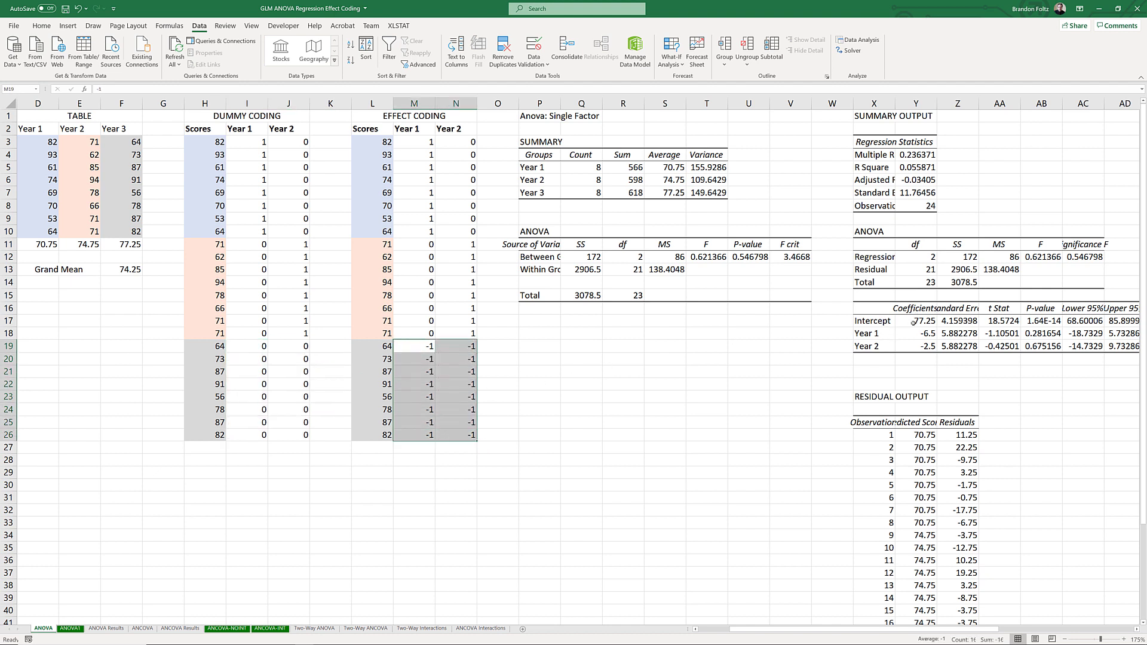
pyautogui.click(113, 269)
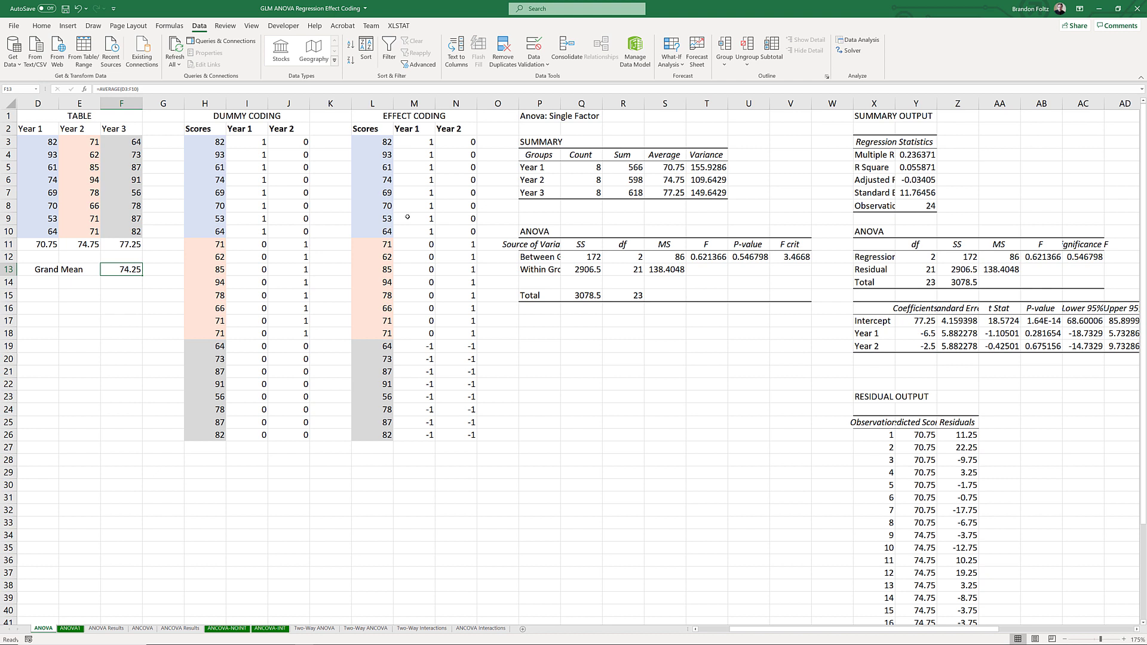
pyautogui.moveTo(252, 350); pyautogui.dragTo(287, 435)
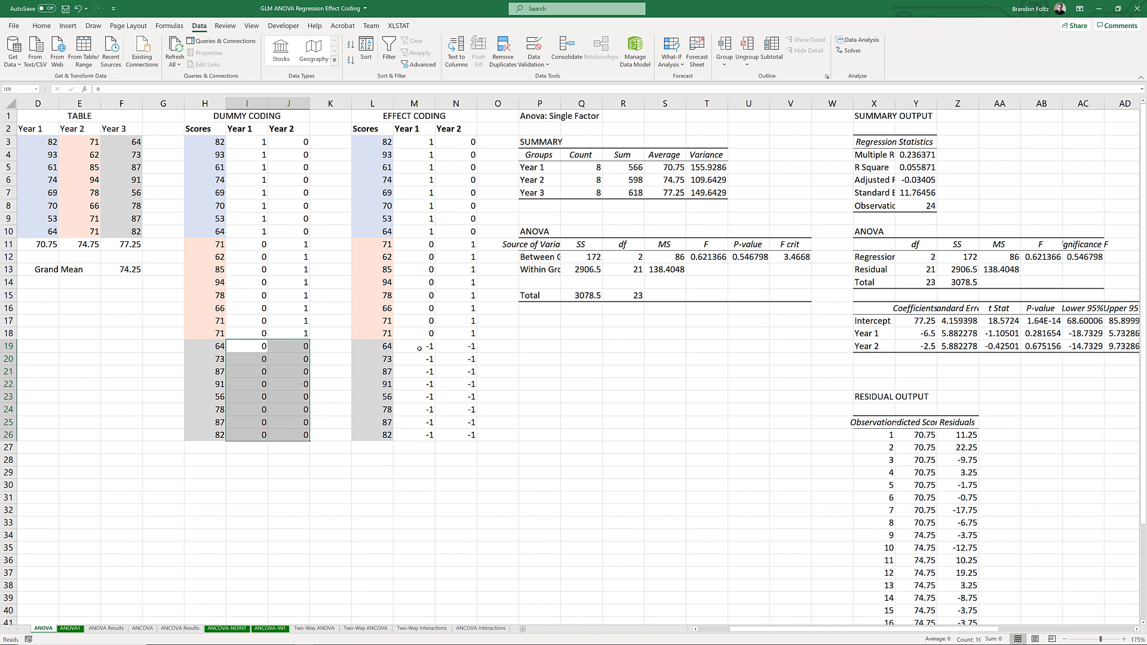
pyautogui.moveTo(420, 349); pyautogui.dragTo(464, 435)
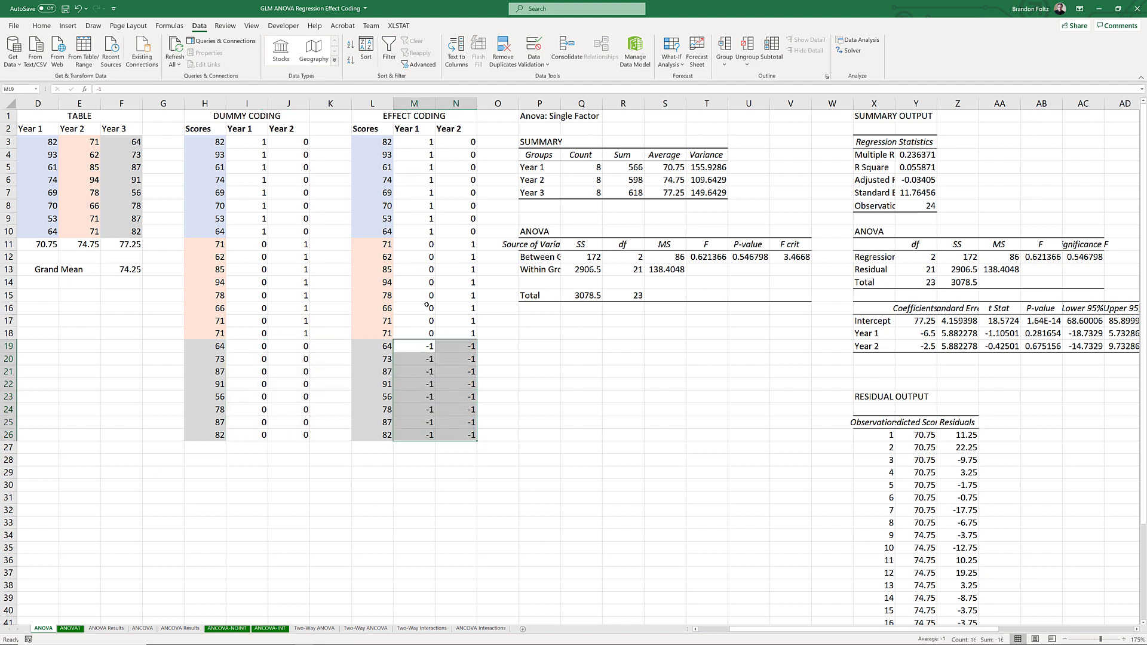
pyautogui.click(440, 292)
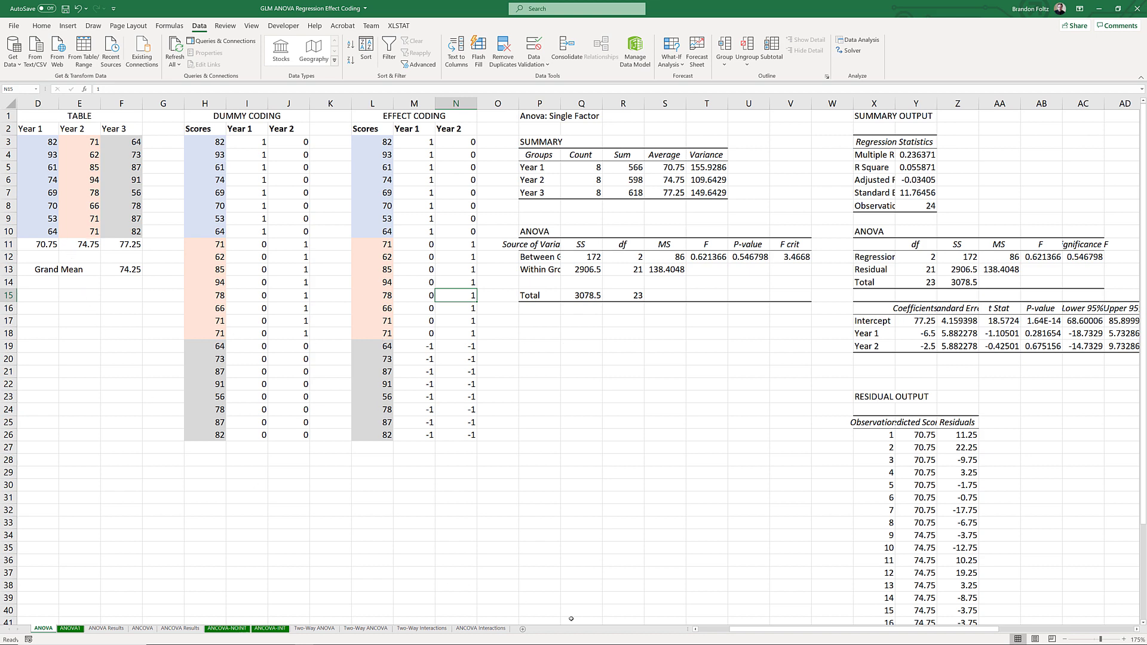
# - Copy the D1:F13 score table with means and 74.25 Grand Mean and paste it under the ANOVA output
pyautogui.moveTo(755, 633); pyautogui.dragTo(723, 633)
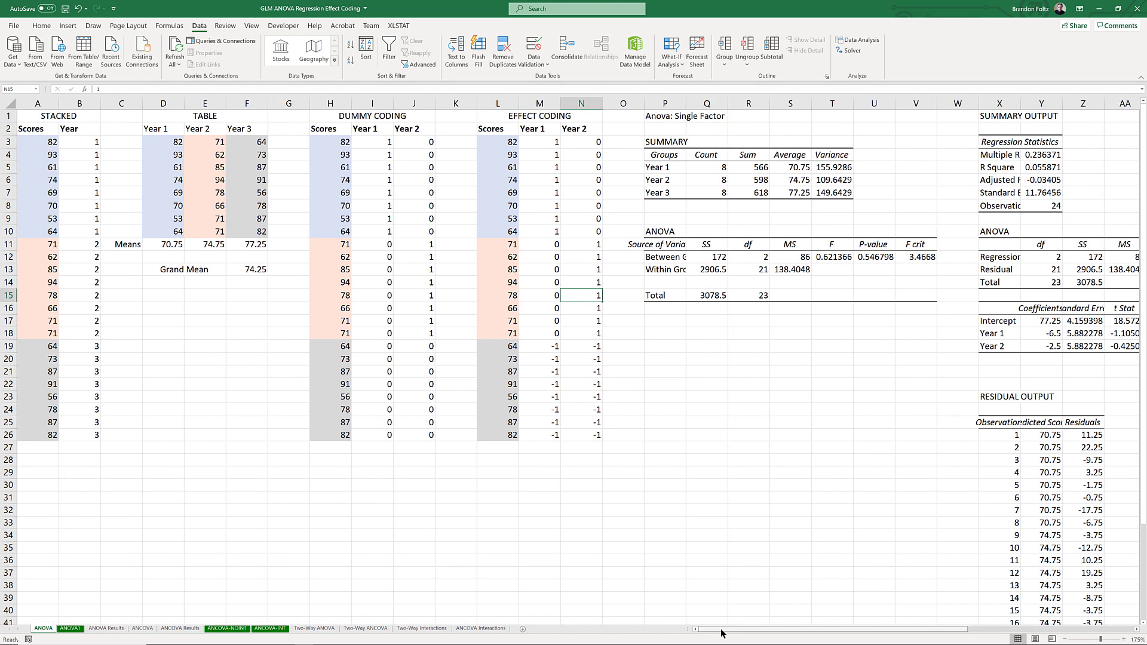
pyautogui.moveTo(191, 116); pyautogui.dragTo(221, 272)
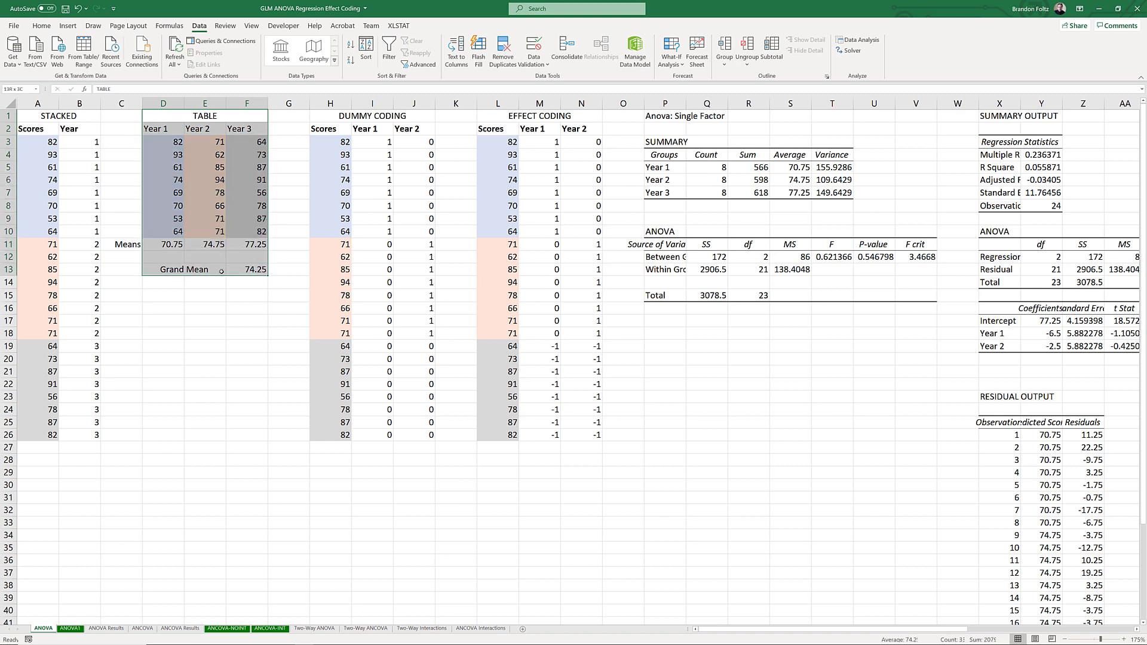
pyautogui.hotkey('ctrl', 'c')
pyautogui.moveTo(764, 630); pyautogui.dragTo(903, 632)
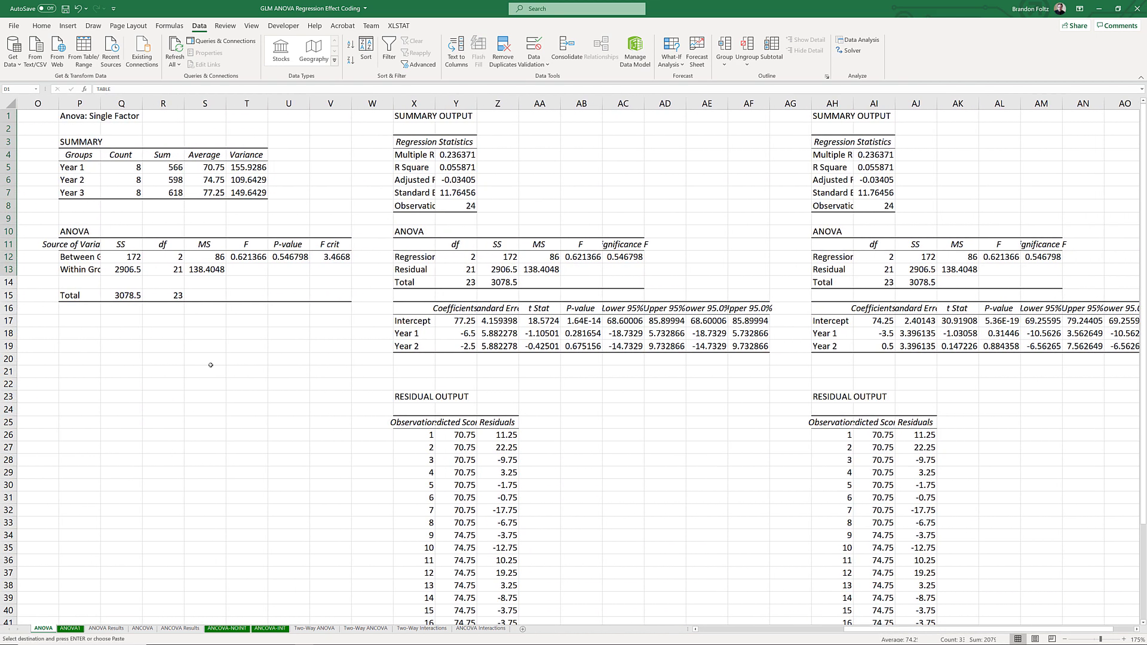
pyautogui.click(119, 347)
pyautogui.hotkey('ctrl', 'v')
pyautogui.click(257, 346)
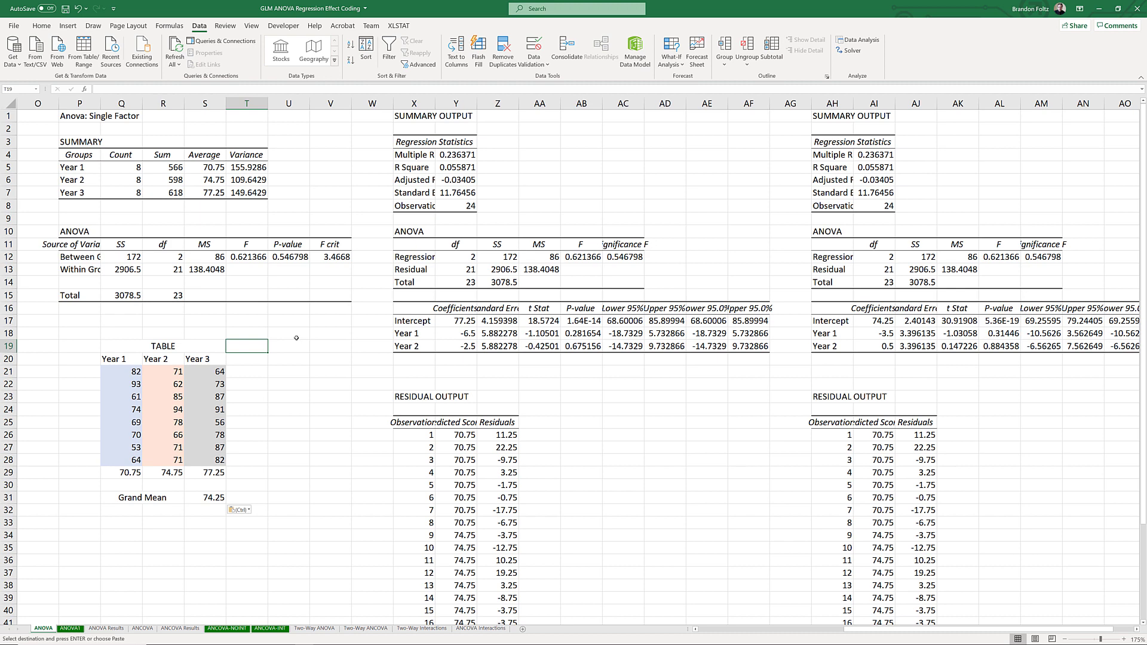
# - Fill observations 1–8 (X26:X33 and AH26:AH33) light blue
pyautogui.scroll(-3, 349, 352)
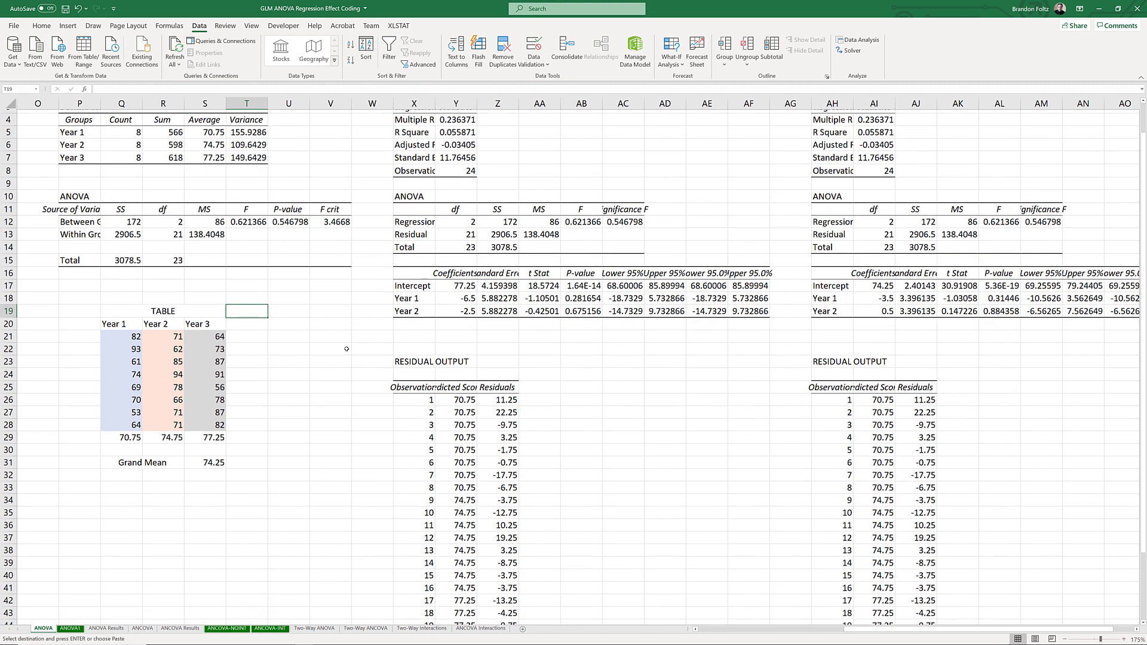
pyautogui.scroll(-1, 287, 318)
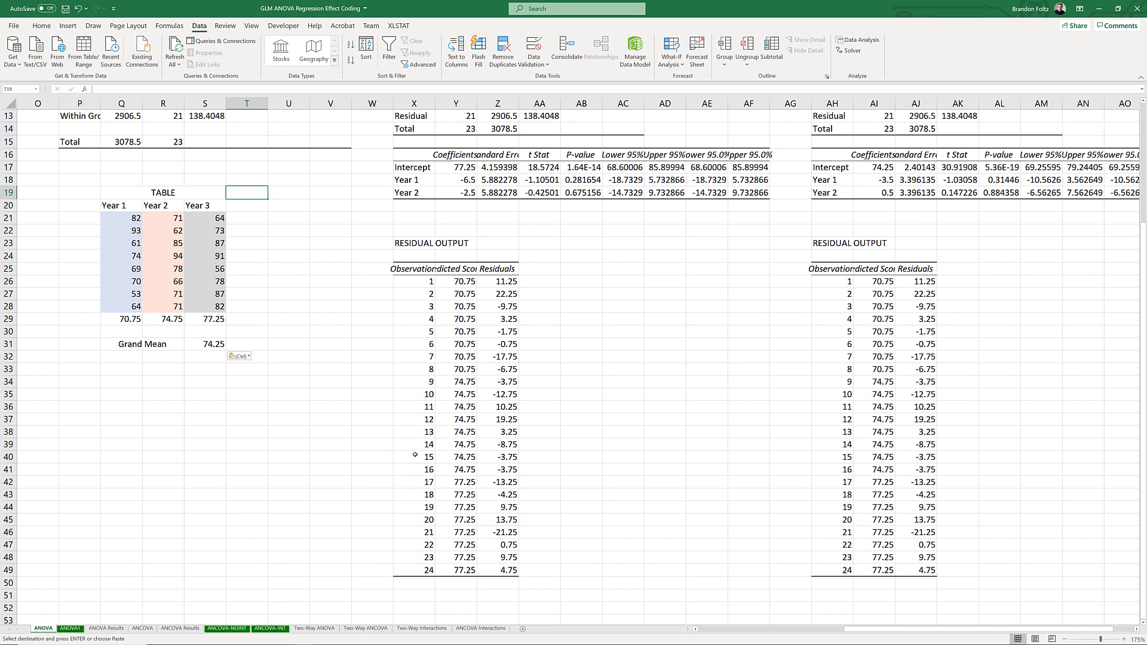
pyautogui.click(412, 285)
pyautogui.moveTo(413, 285); pyautogui.dragTo(414, 369)
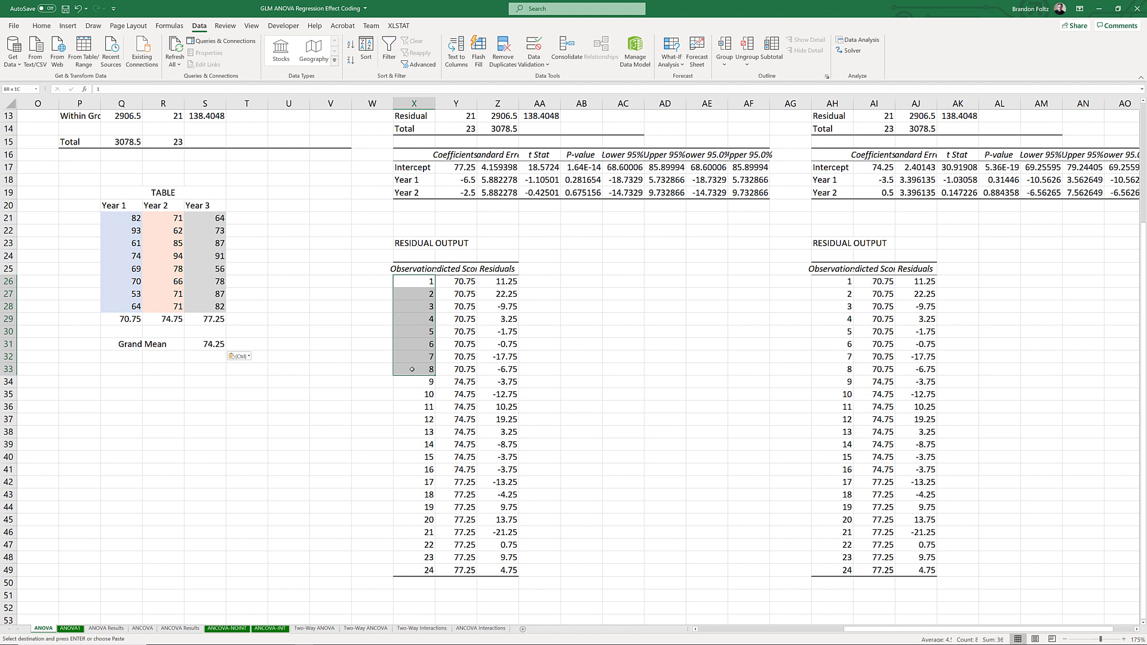
pyautogui.click(42, 26)
pyautogui.click(156, 61)
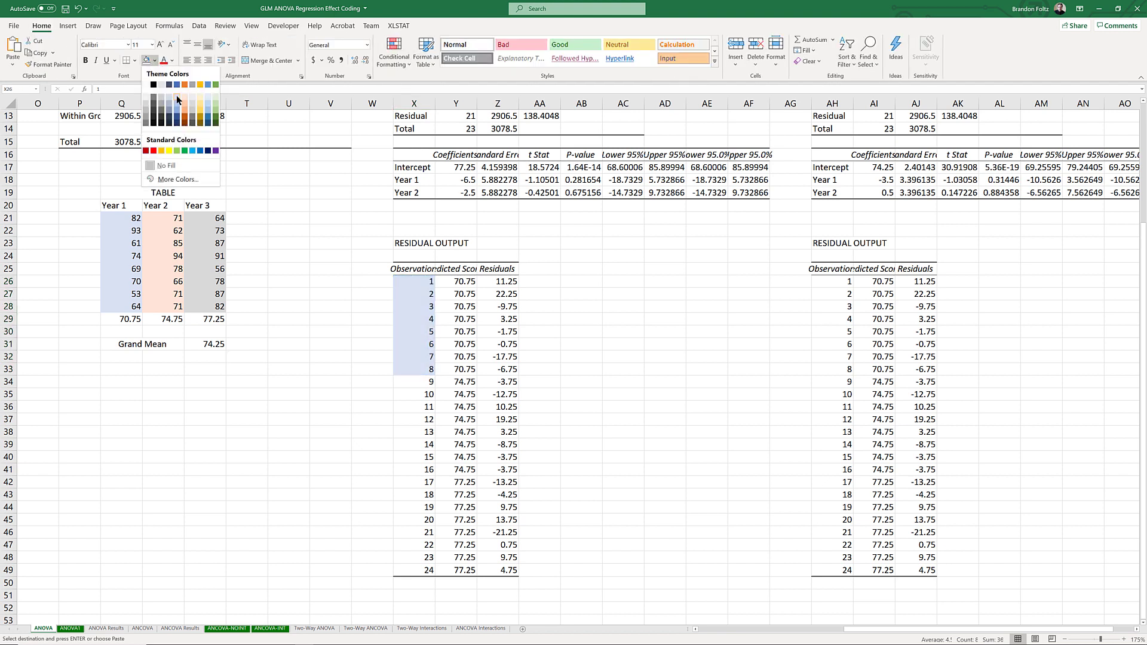
pyautogui.click(177, 97)
pyautogui.moveTo(849, 281); pyautogui.dragTo(849, 369)
pyautogui.click(147, 61)
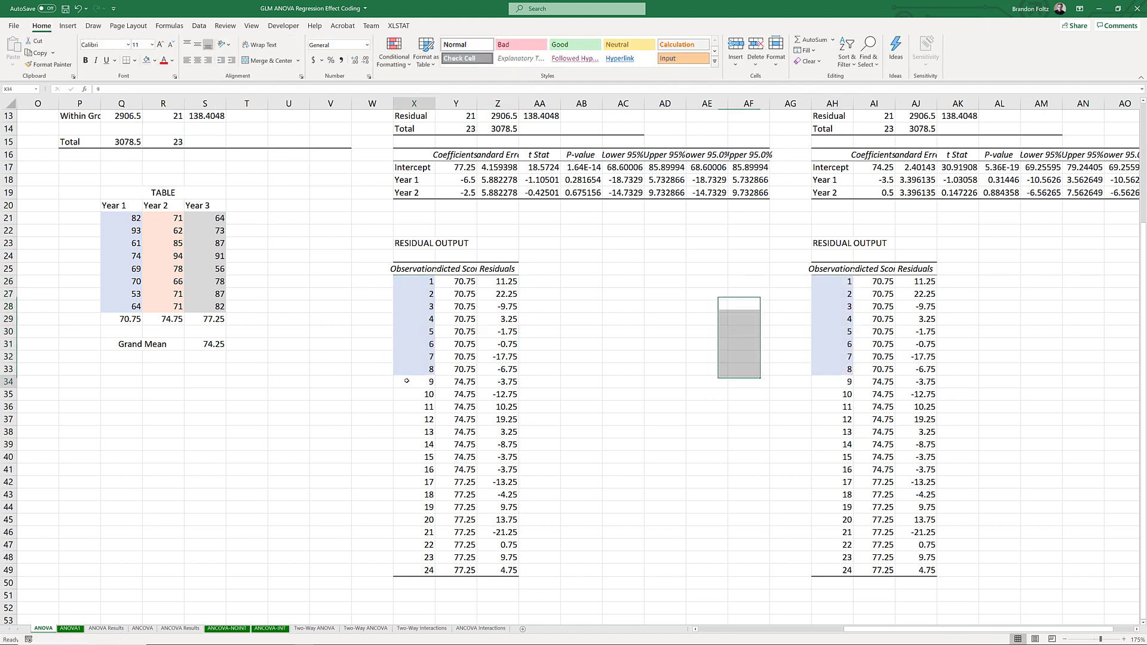
# - Fill observations 9–16 (X34:X41 and AH34:AH41) light pink
pyautogui.moveTo(414, 381); pyautogui.dragTo(413, 470)
pyautogui.click(156, 61)
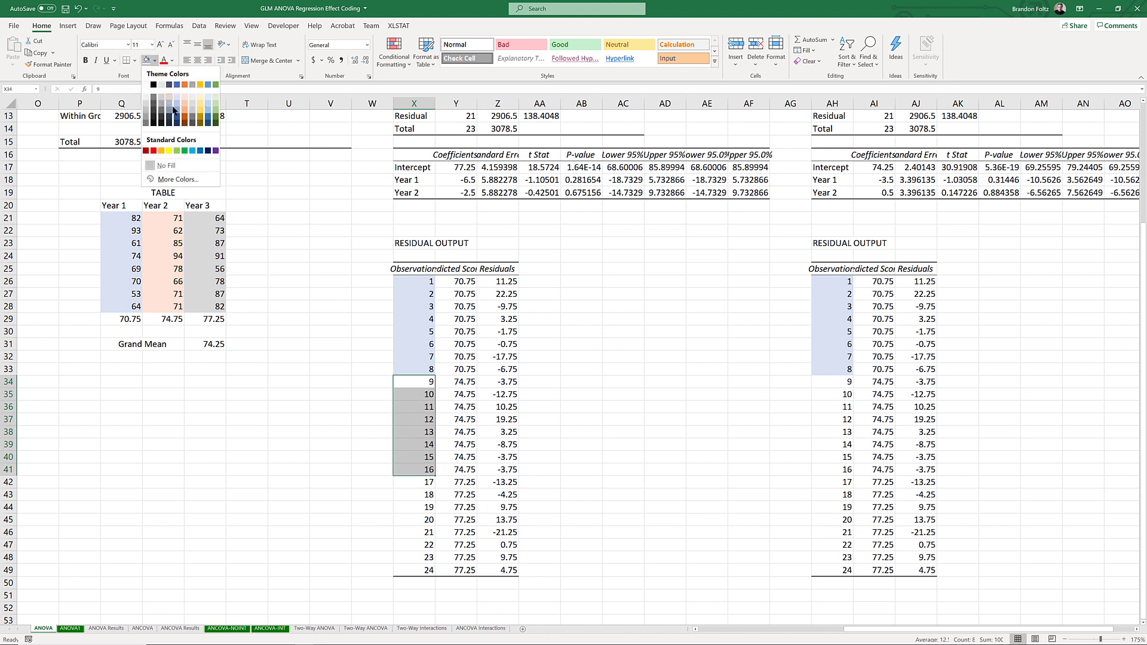
pyautogui.click(185, 97)
pyautogui.moveTo(849, 381); pyautogui.dragTo(849, 469)
pyautogui.click(147, 61)
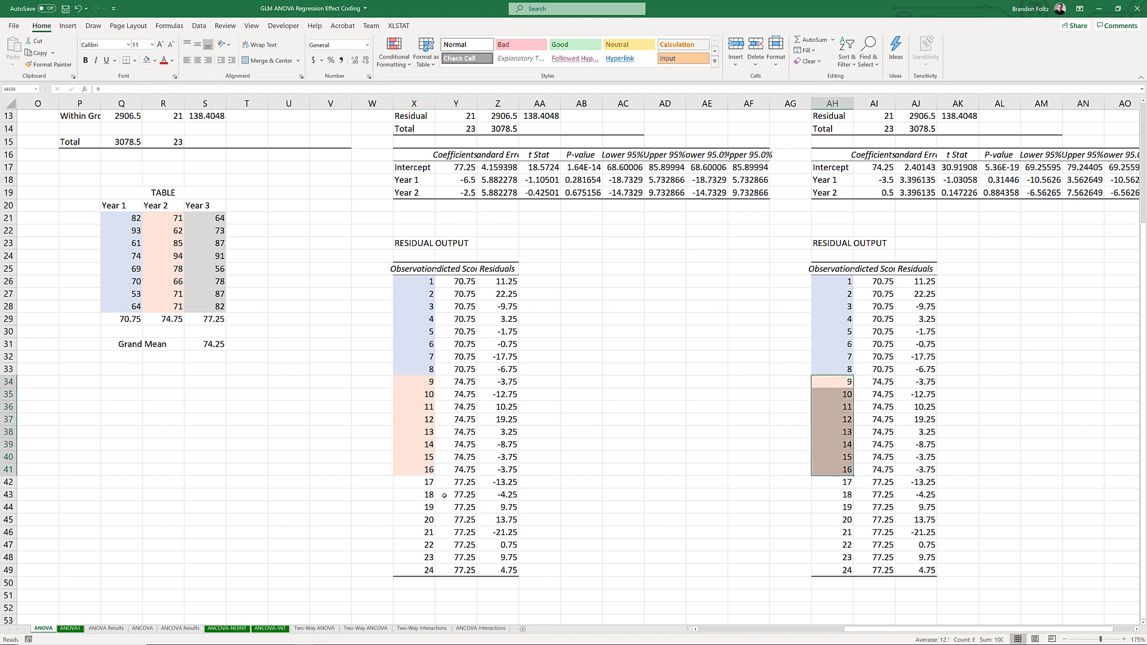
# - Fill observations 17–24 (X42:X49 and AH42:AH49) light grey
pyautogui.moveTo(413, 482); pyautogui.dragTo(413, 571)
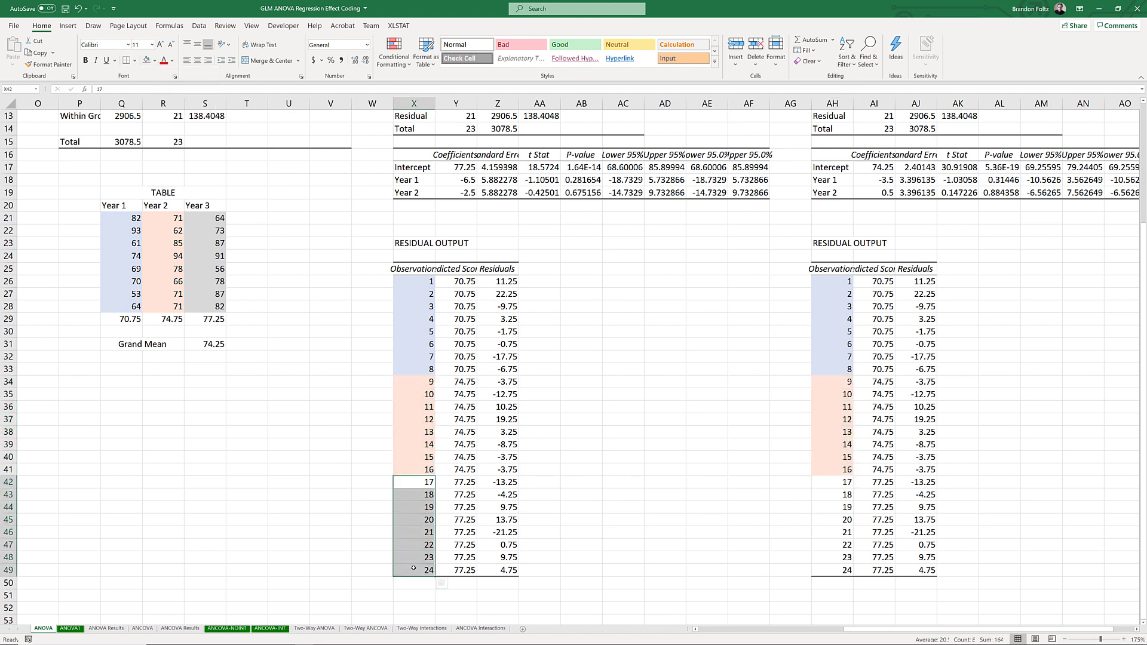
pyautogui.click(156, 61)
pyautogui.click(162, 87)
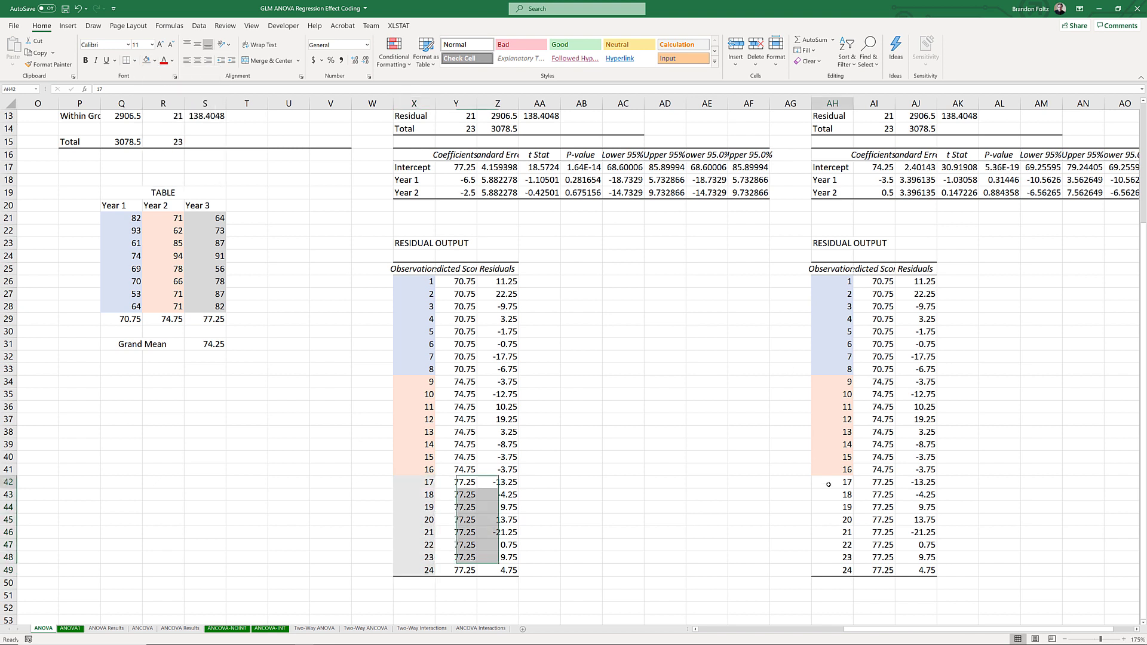
pyautogui.moveTo(848, 482); pyautogui.dragTo(849, 571)
pyautogui.click(147, 61)
pyautogui.click(551, 392)
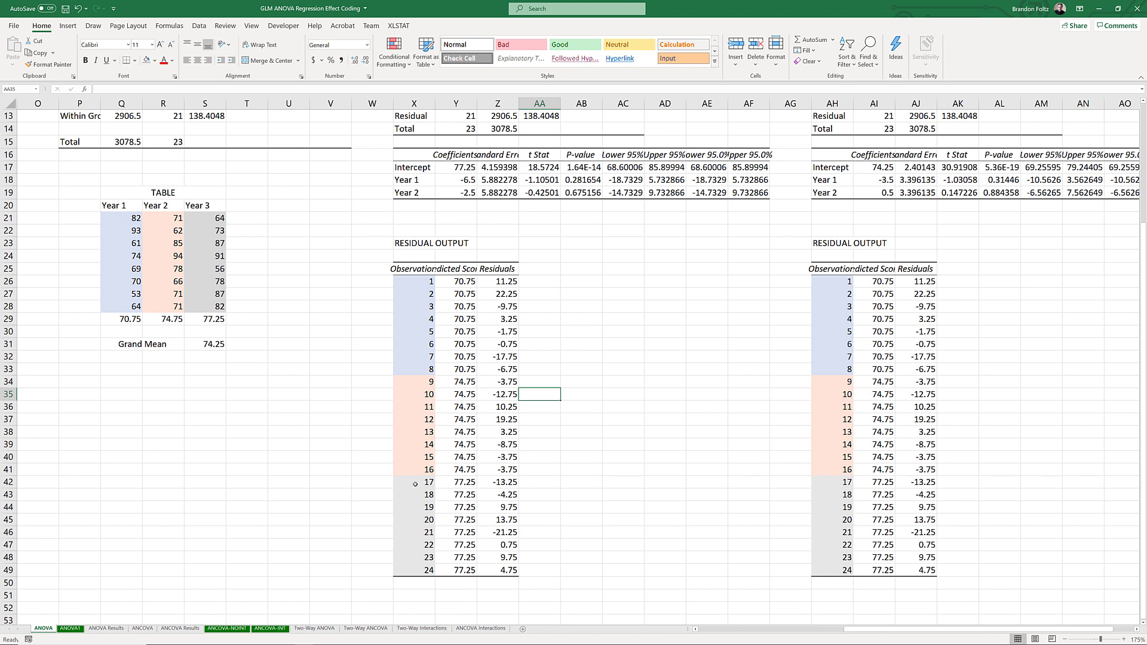
pyautogui.moveTo(415, 484); pyautogui.dragTo(489, 488)
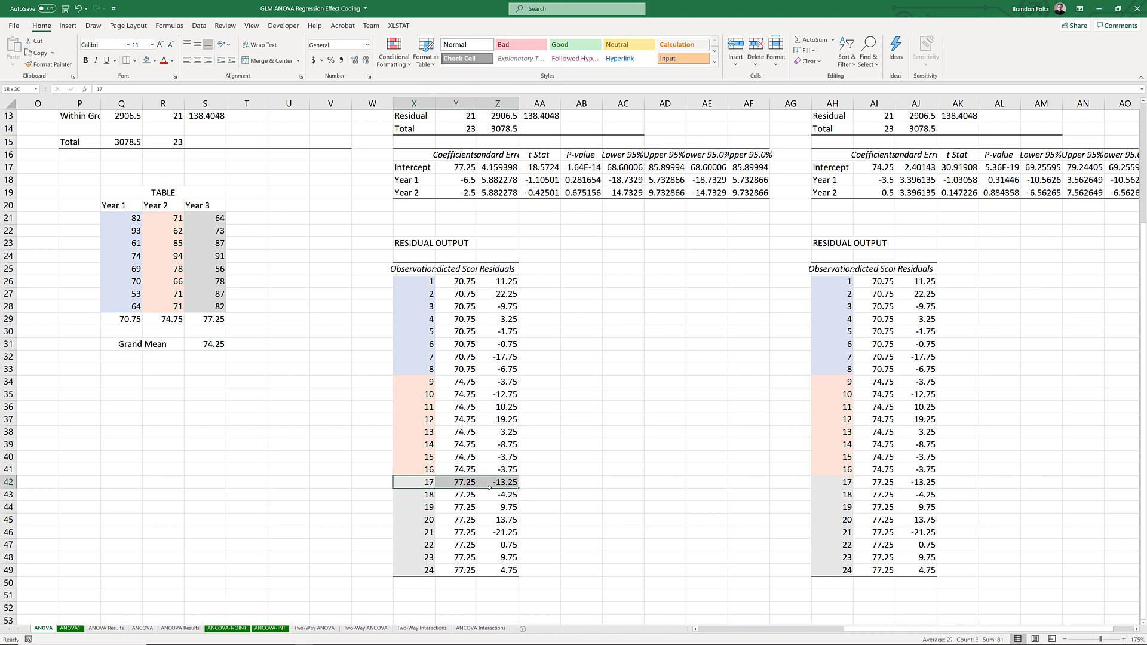
# - In AA42, enter =Y17+0*Y18+0*Y19 to rebuild observation 17's predicted score of 77.25
pyautogui.click(210, 218)
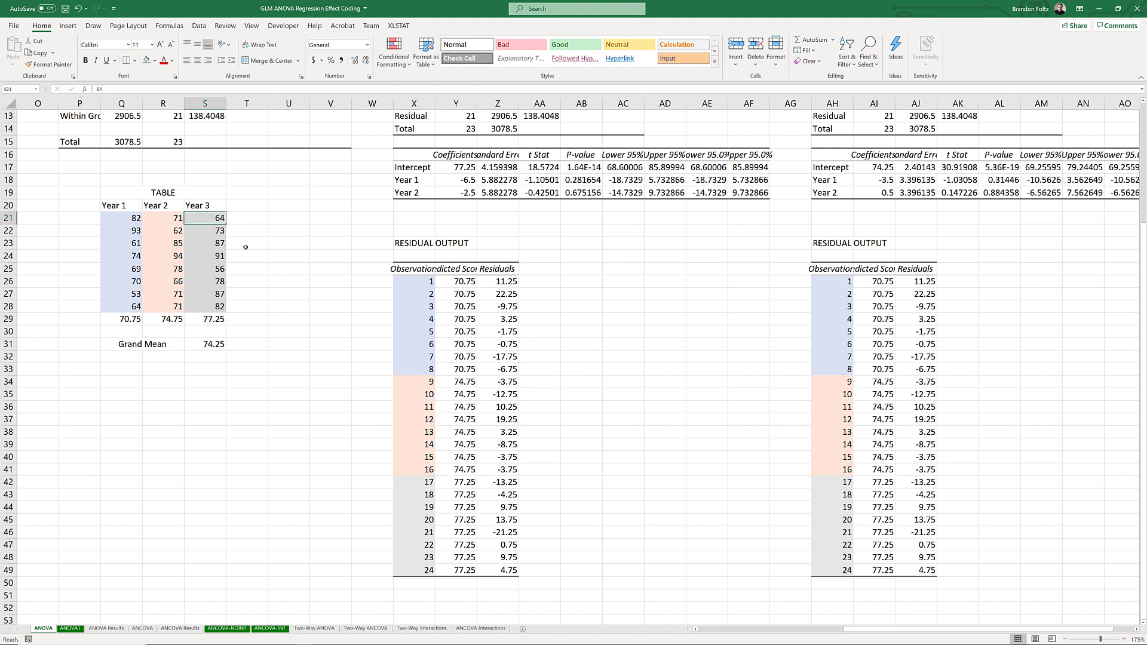
pyautogui.click(461, 484)
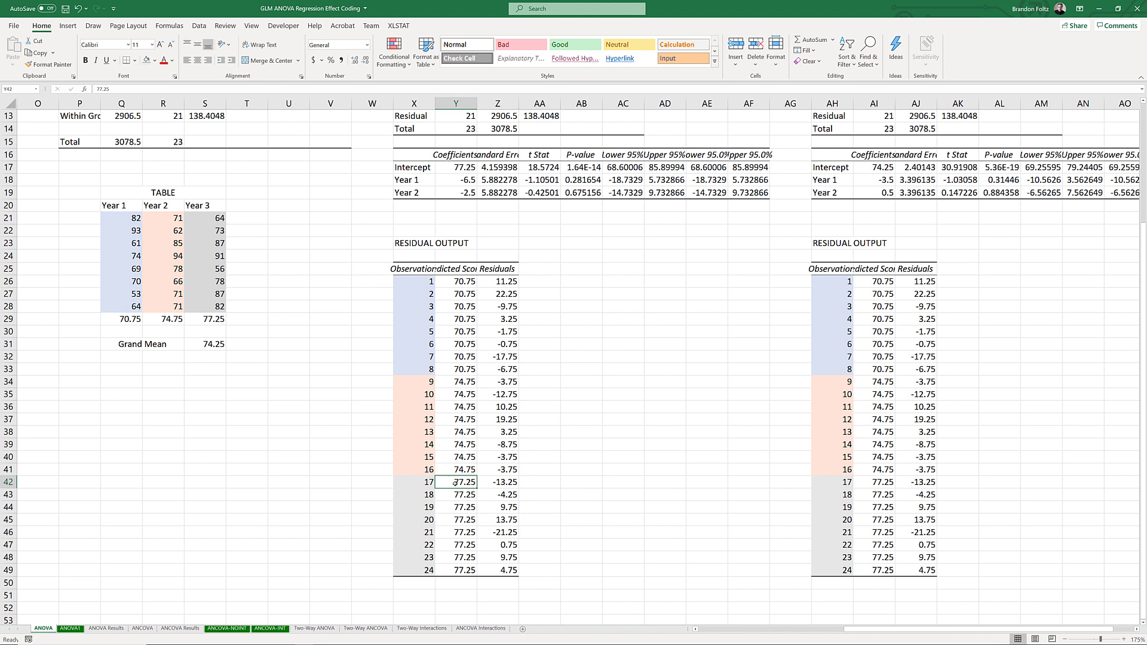
pyautogui.click(451, 167)
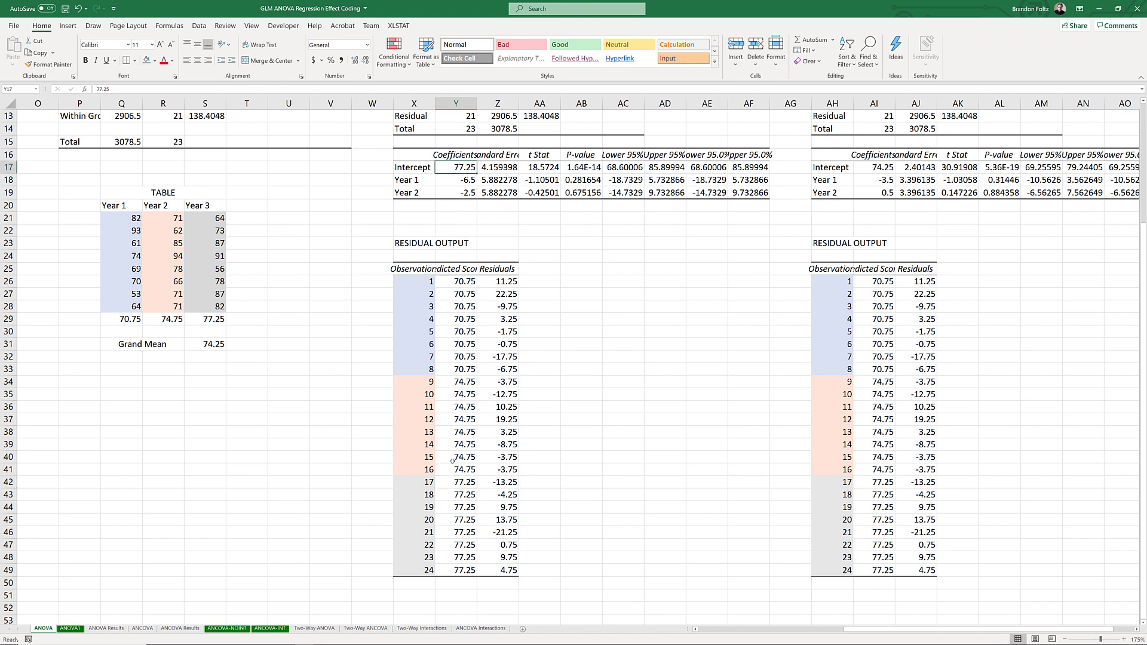
pyautogui.click(536, 482)
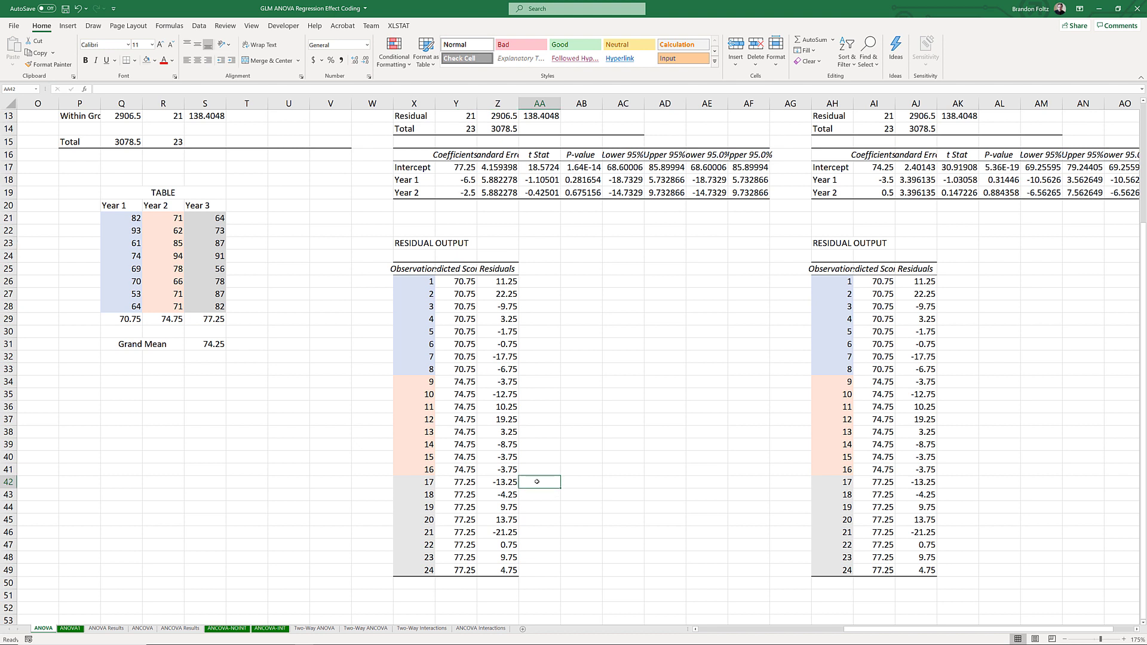
pyautogui.write('=')
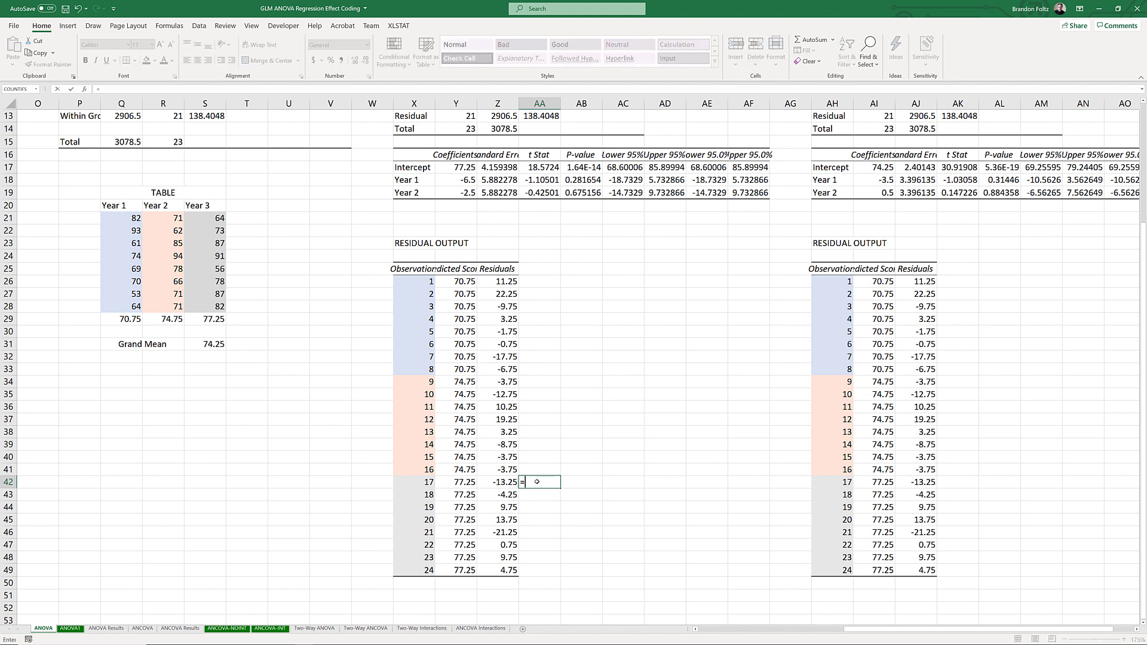
pyautogui.click(451, 166)
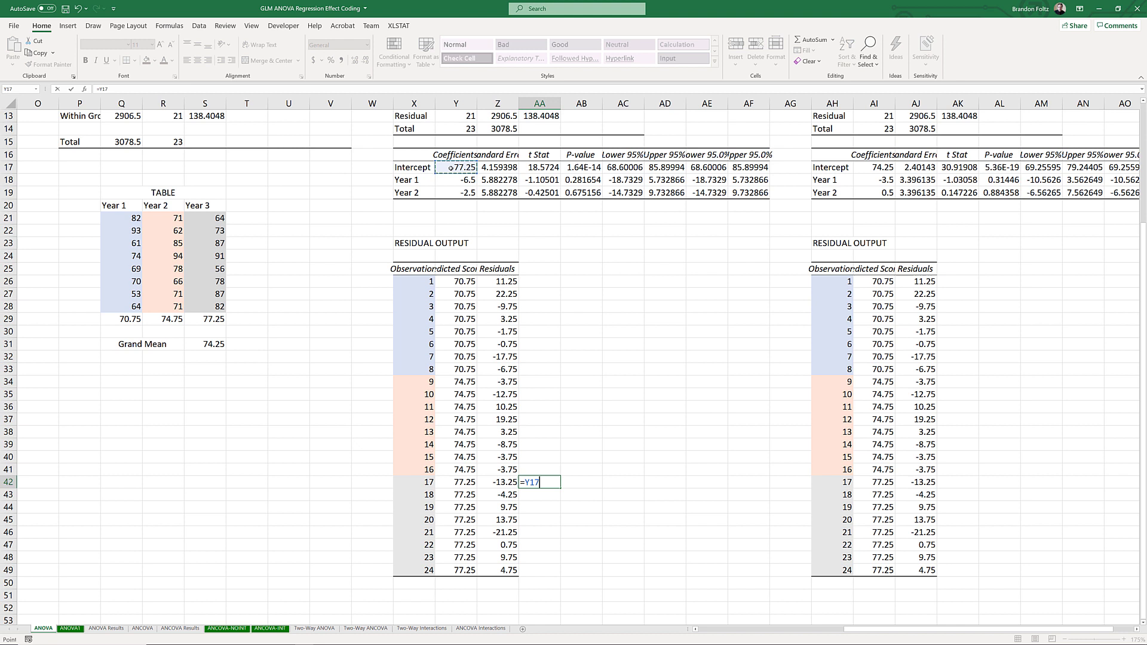
pyautogui.write('+0*')
pyautogui.click(449, 180)
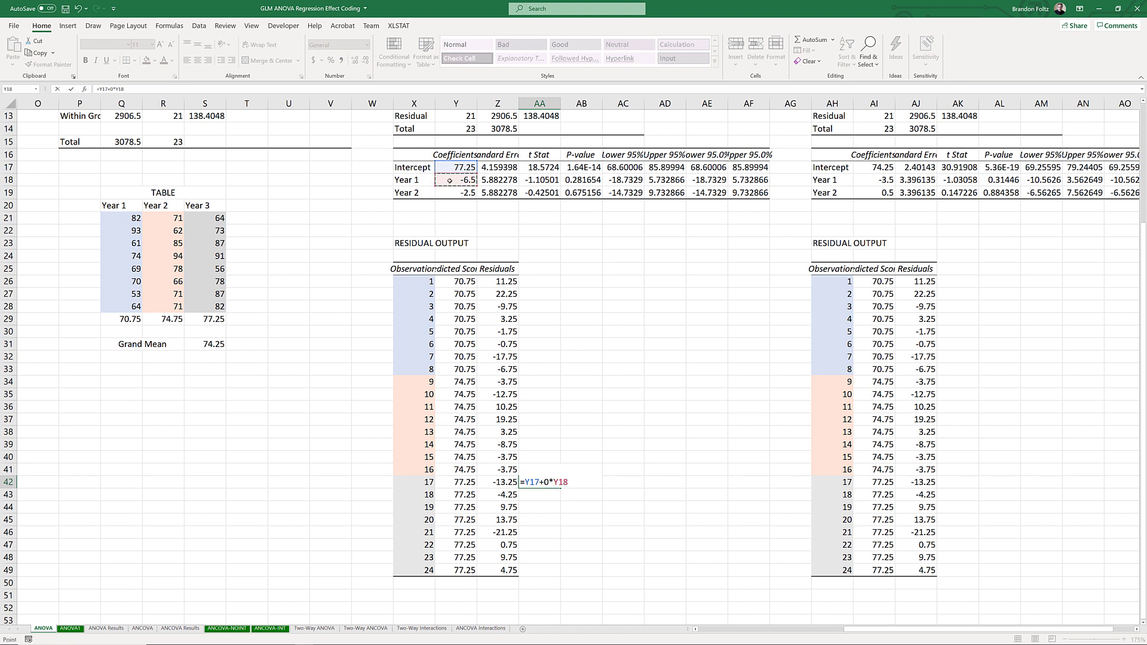
pyautogui.write('+0*')
pyautogui.click(449, 194)
pyautogui.press('Return')
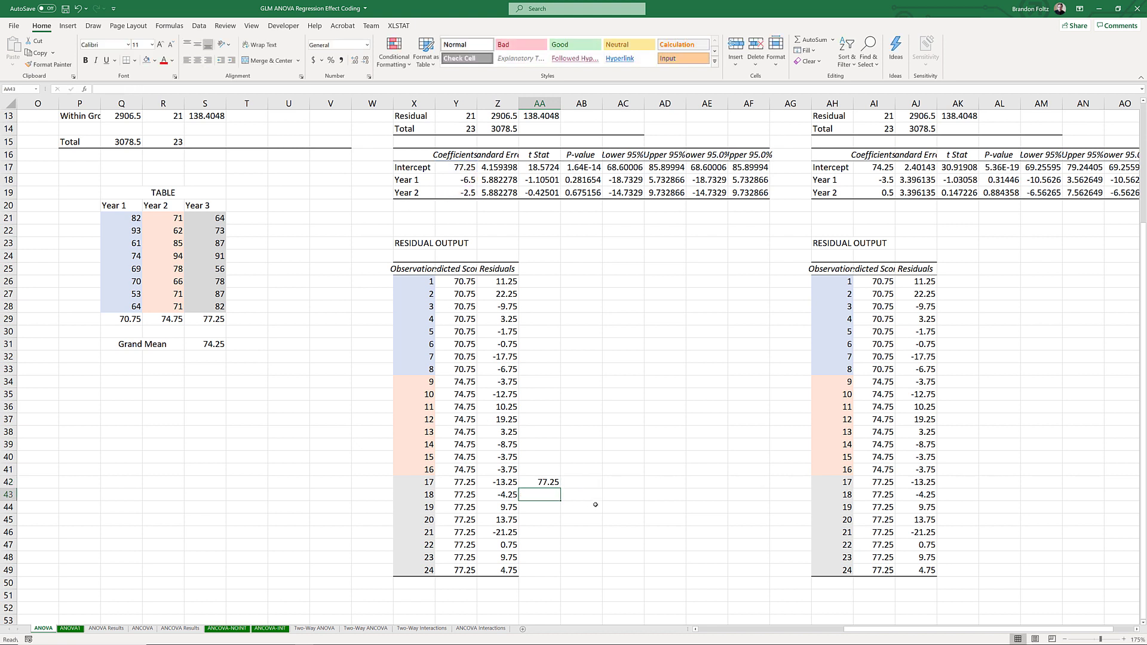
pyautogui.click(539, 481)
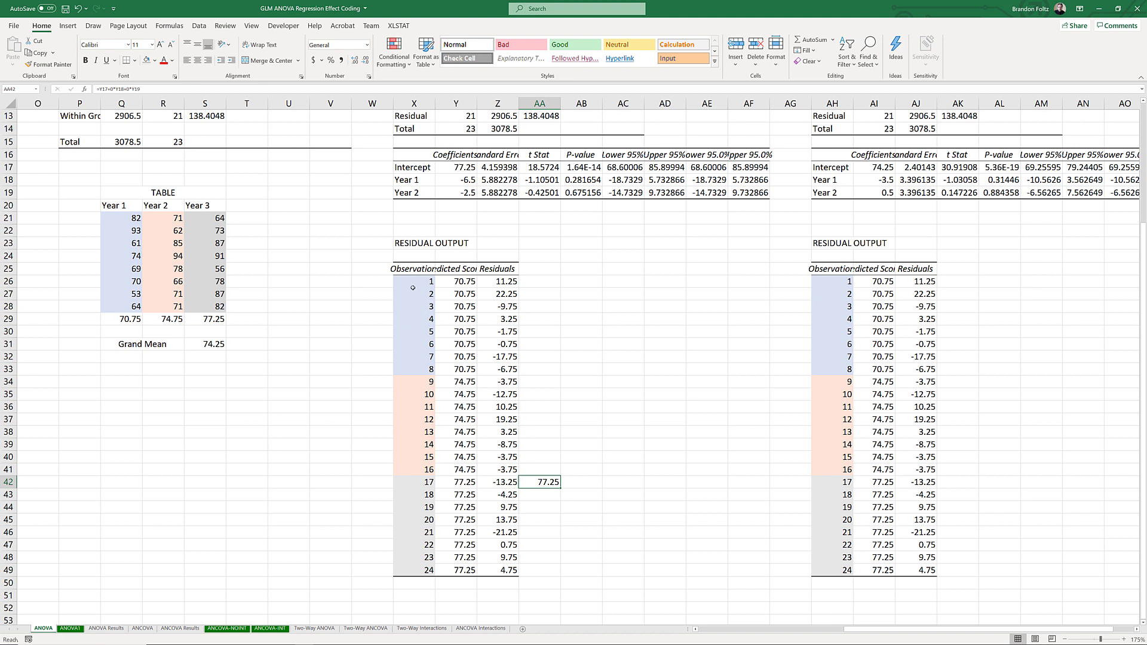
# - In AA26, enter =Y17+1*Y18+0*Y19, returning 70.75, and compare it with Y26
pyautogui.click(536, 283)
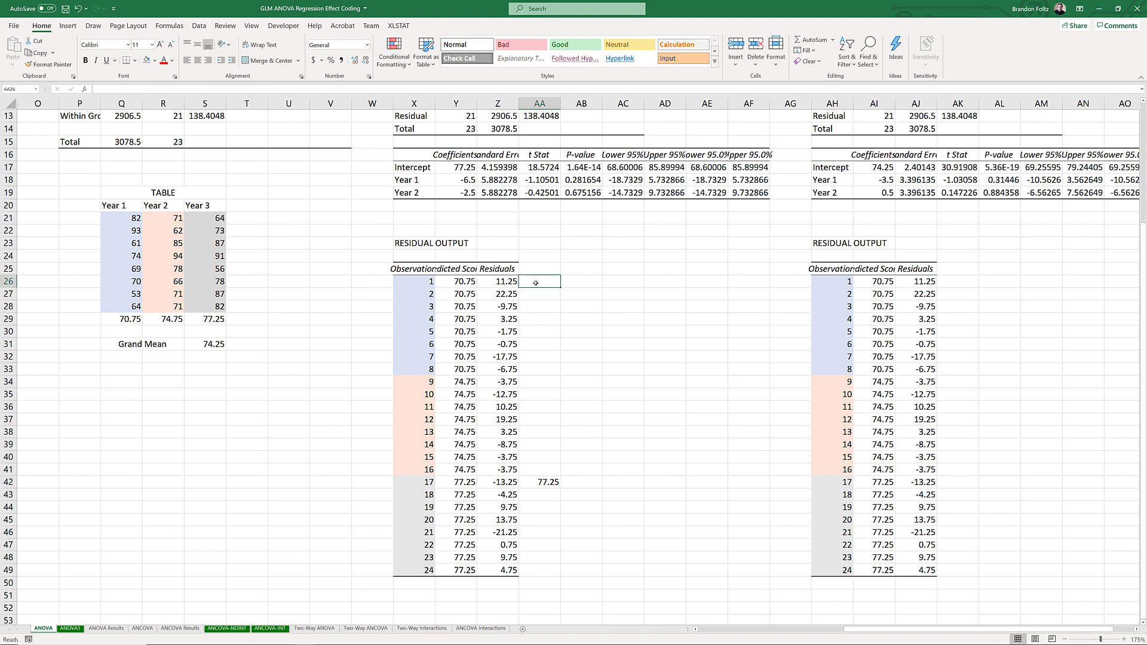
pyautogui.write('=')
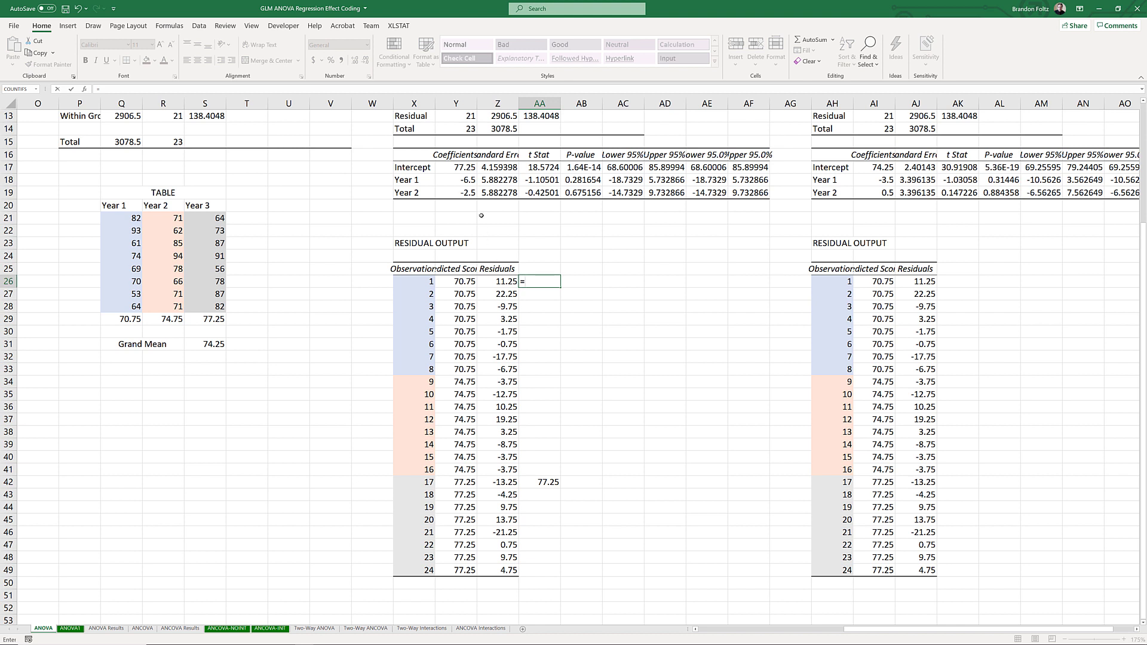
pyautogui.click(455, 168)
pyautogui.write('+1')
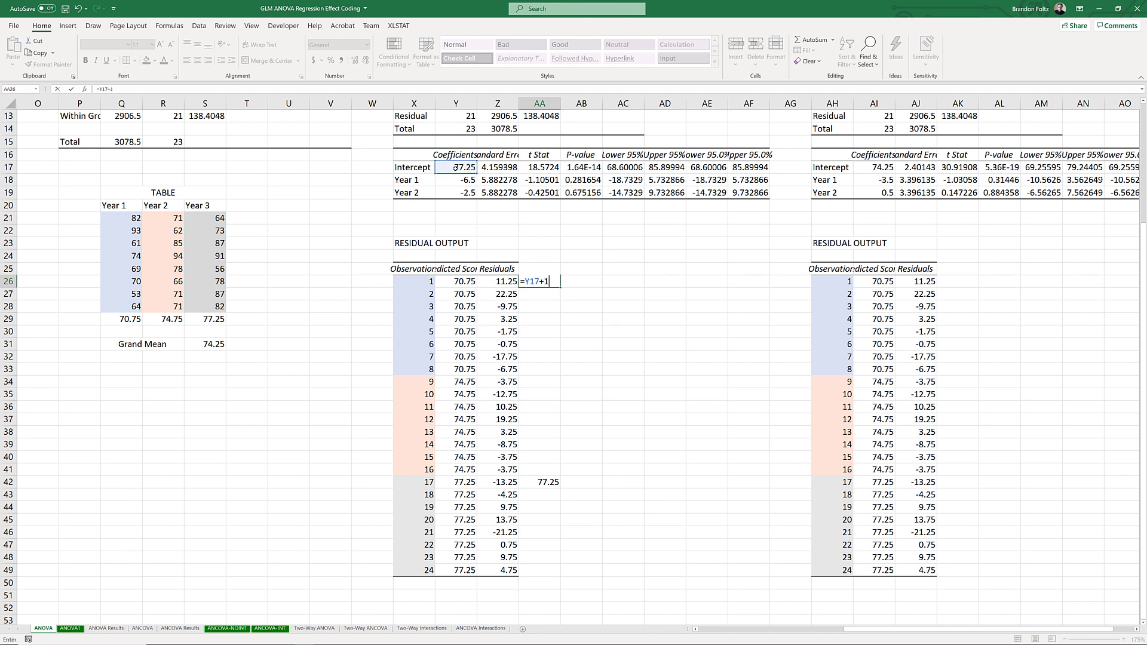
pyautogui.write('*')
pyautogui.click(451, 180)
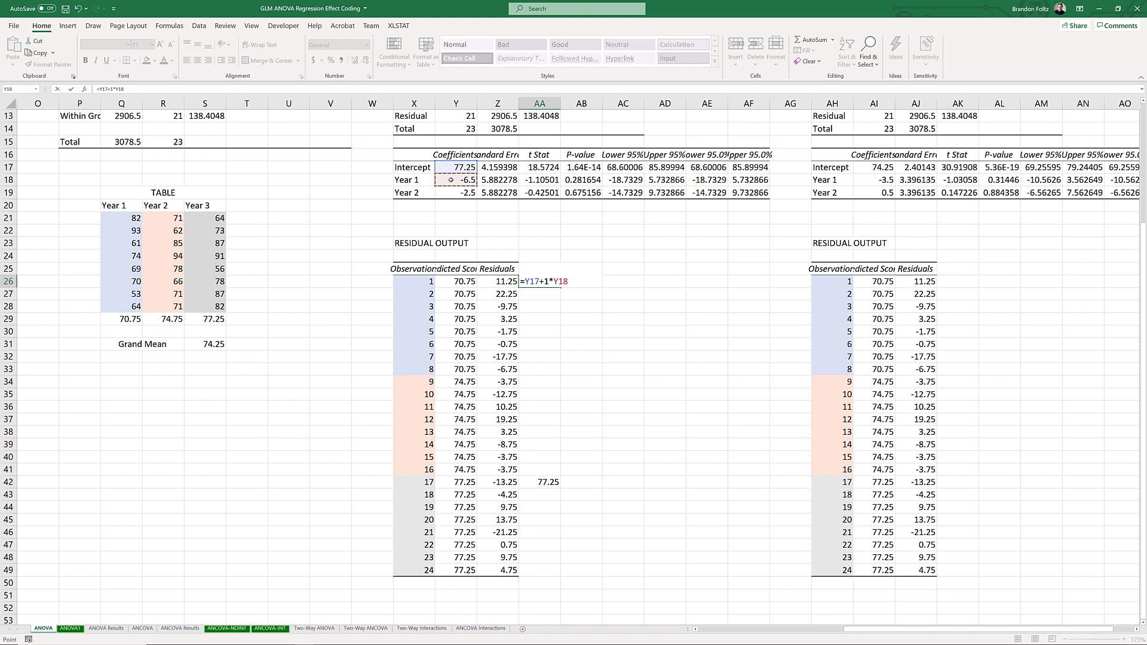
pyautogui.write('+0*')
pyautogui.click(454, 192)
pyautogui.press('Return')
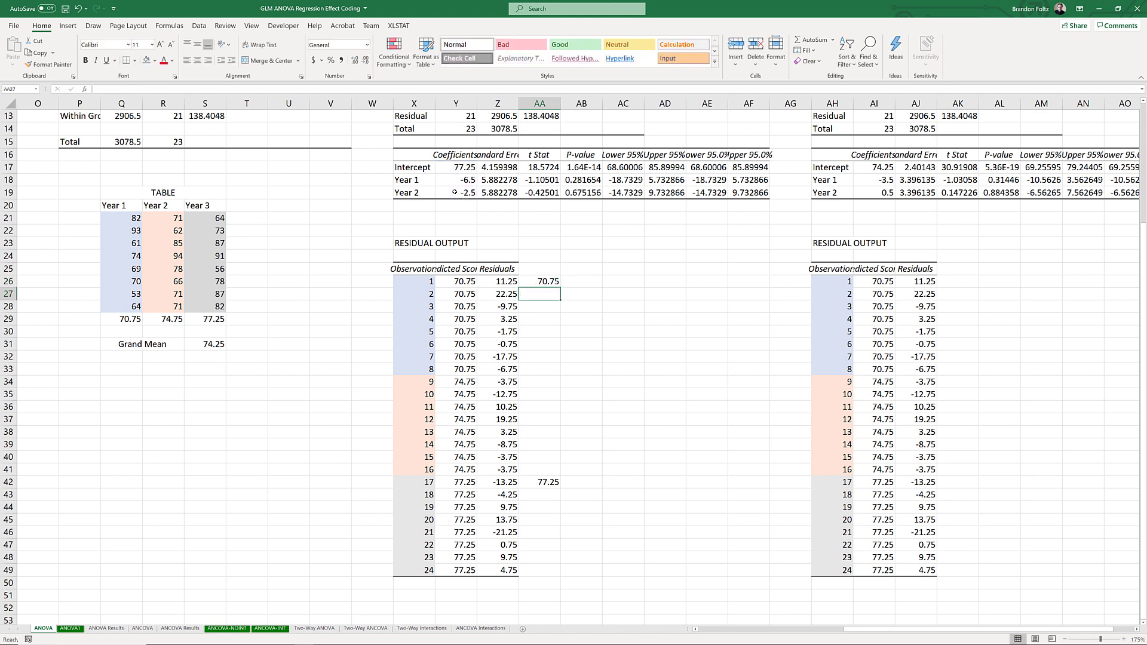
pyautogui.click(451, 282)
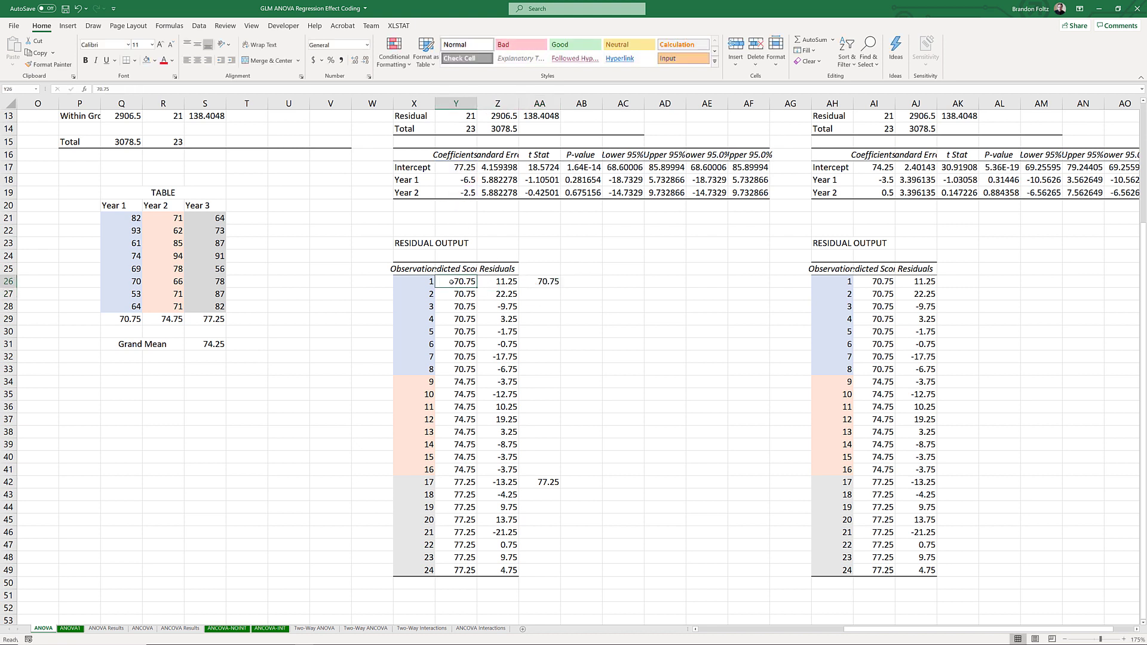
# - Enter the Year 2 dummy-coded prediction =Y17+0*Y18+1*Y19 beside observation 9, giving 74.75
pyautogui.click(535, 382)
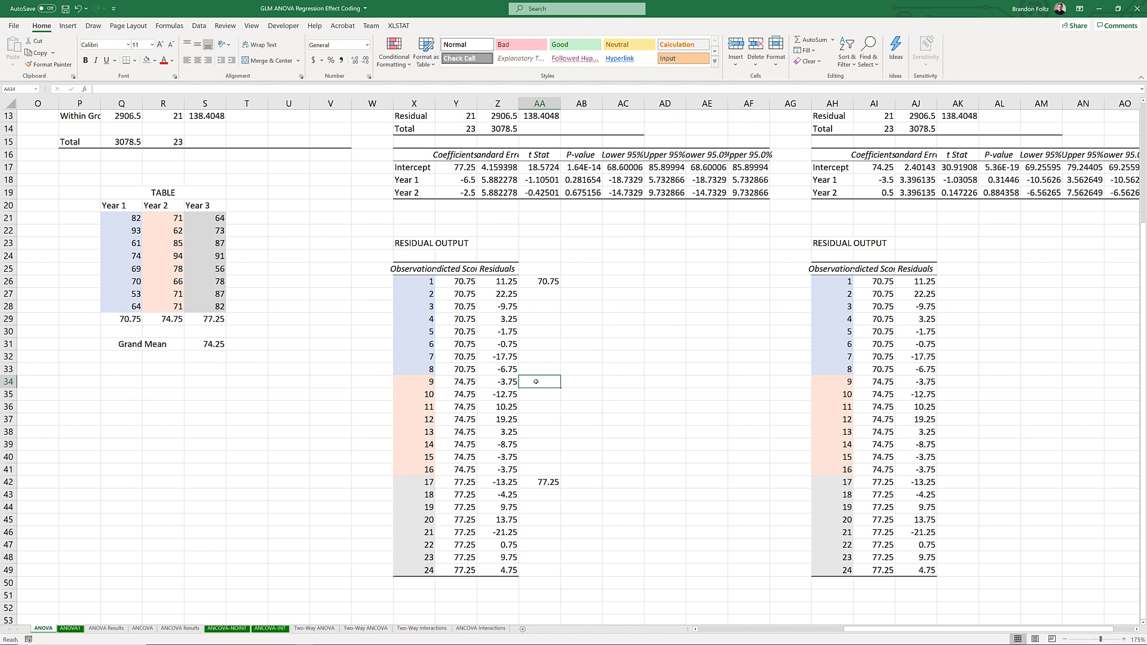
pyautogui.write('=')
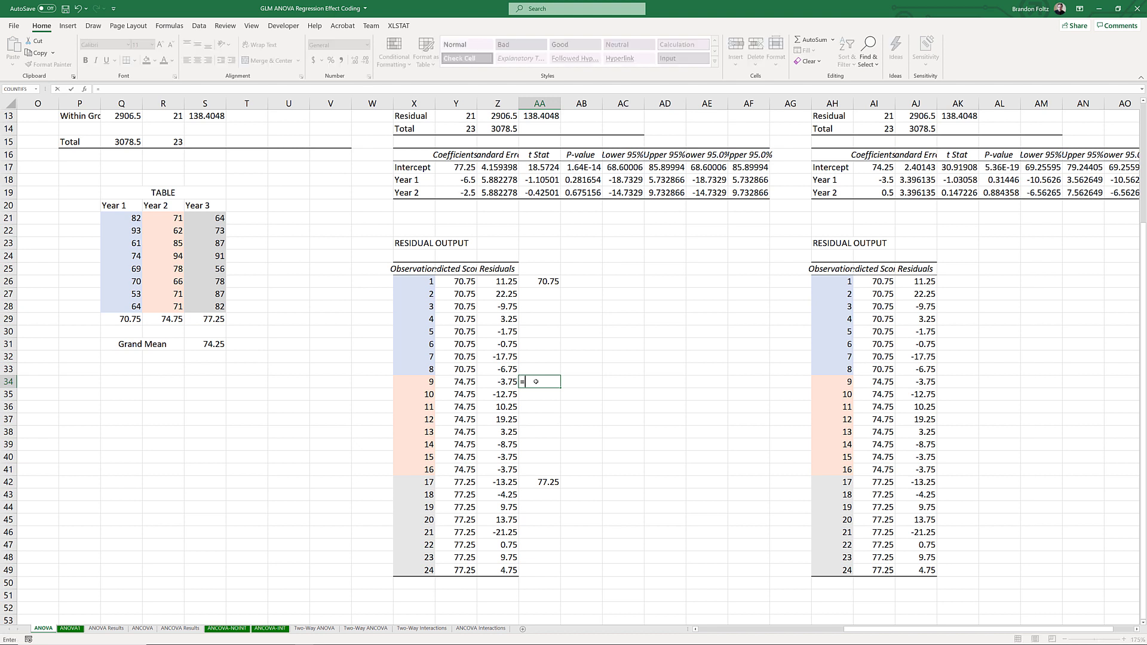
pyautogui.click(455, 168)
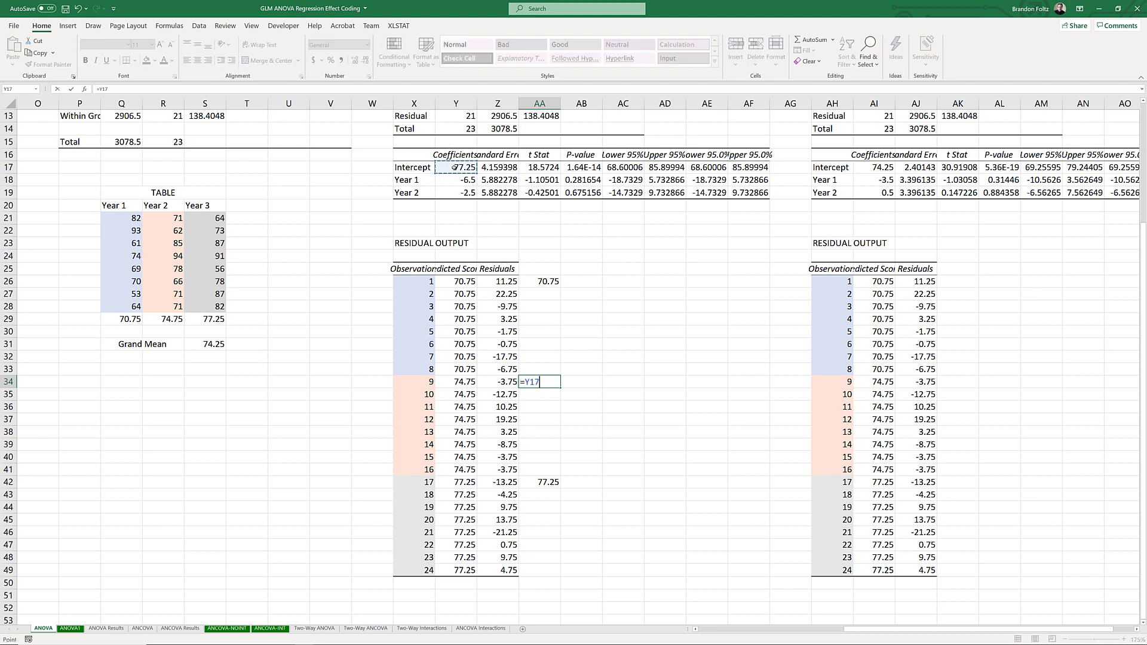
pyautogui.write('+0*')
pyautogui.click(457, 181)
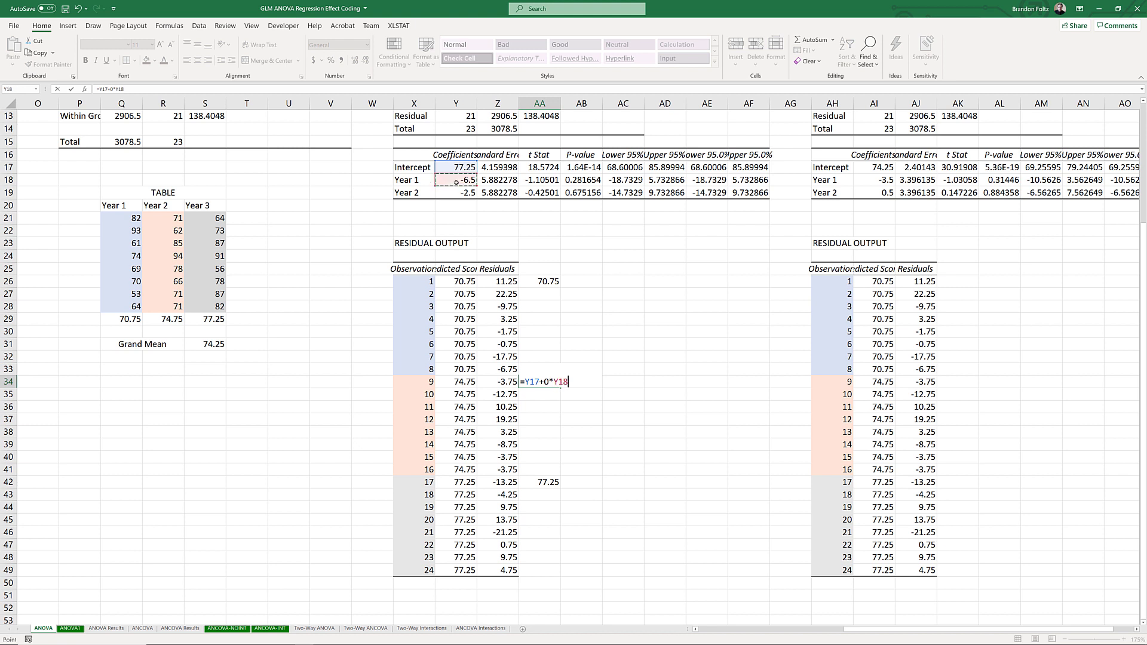
pyautogui.write('+1*')
pyautogui.click(453, 193)
pyautogui.press('Return')
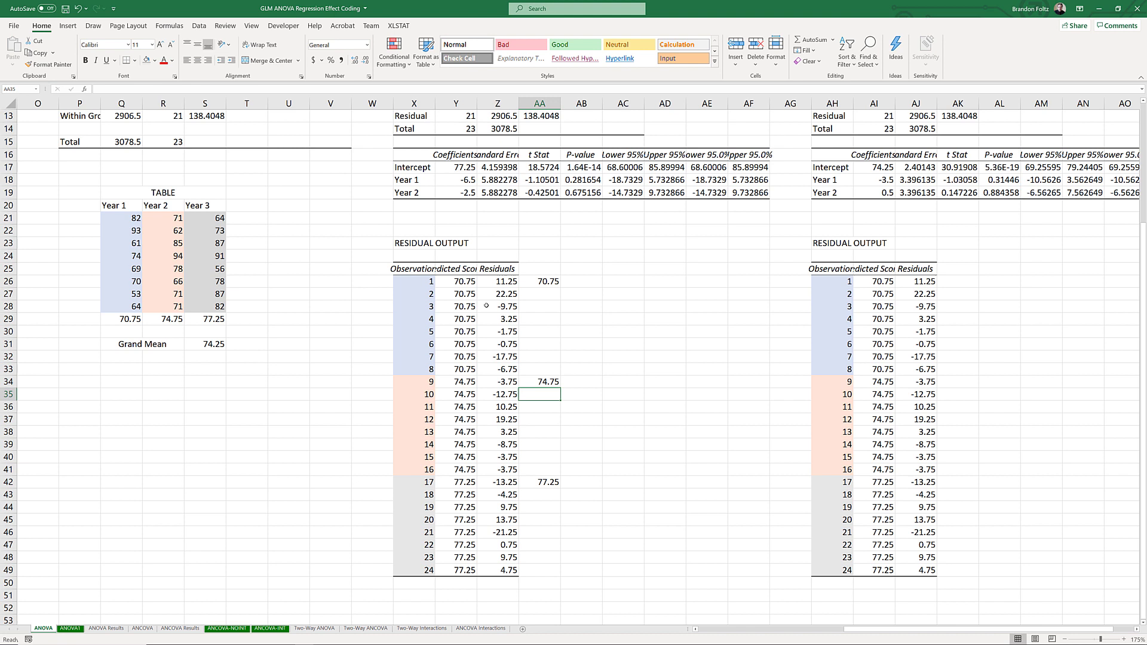
# - Review the Year 1, Year 2 and Year 3 dummy-coded prediction formulas in AA26, AA34 and AA42
pyautogui.click(460, 381)
pyautogui.click(541, 381)
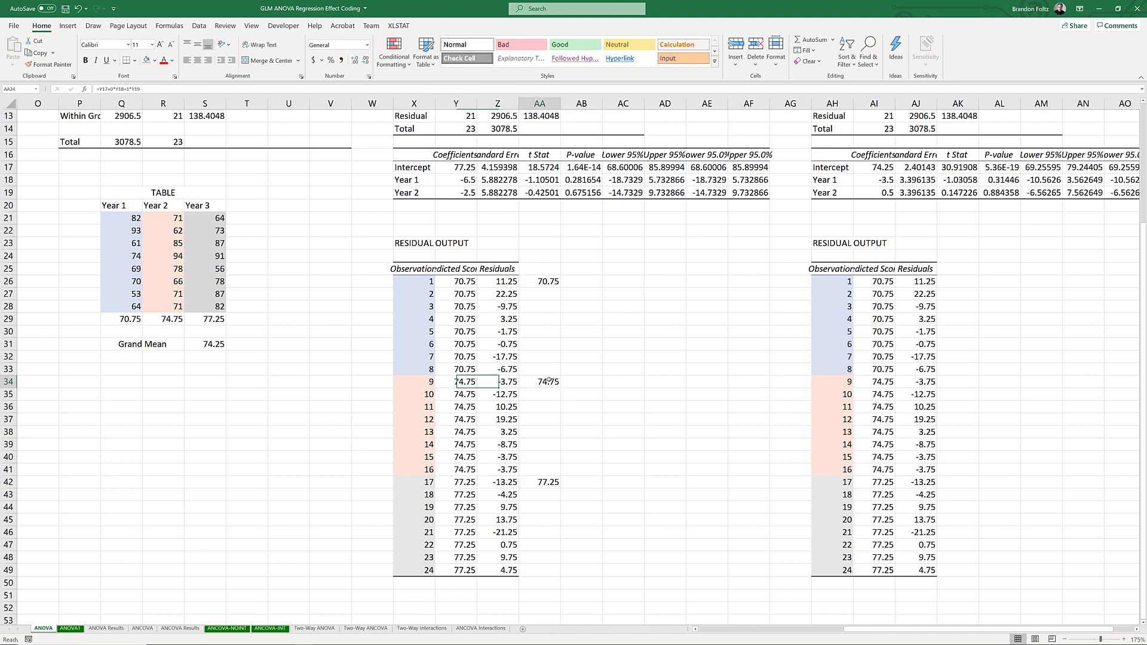
pyautogui.click(539, 281)
pyautogui.click(541, 381)
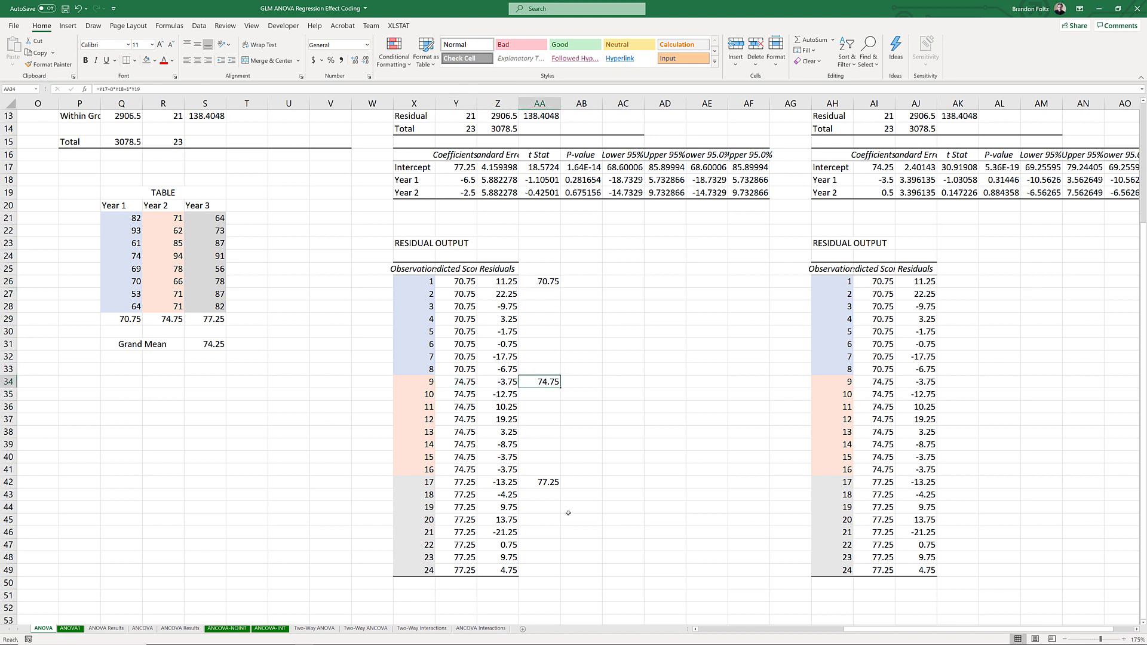
pyautogui.click(546, 484)
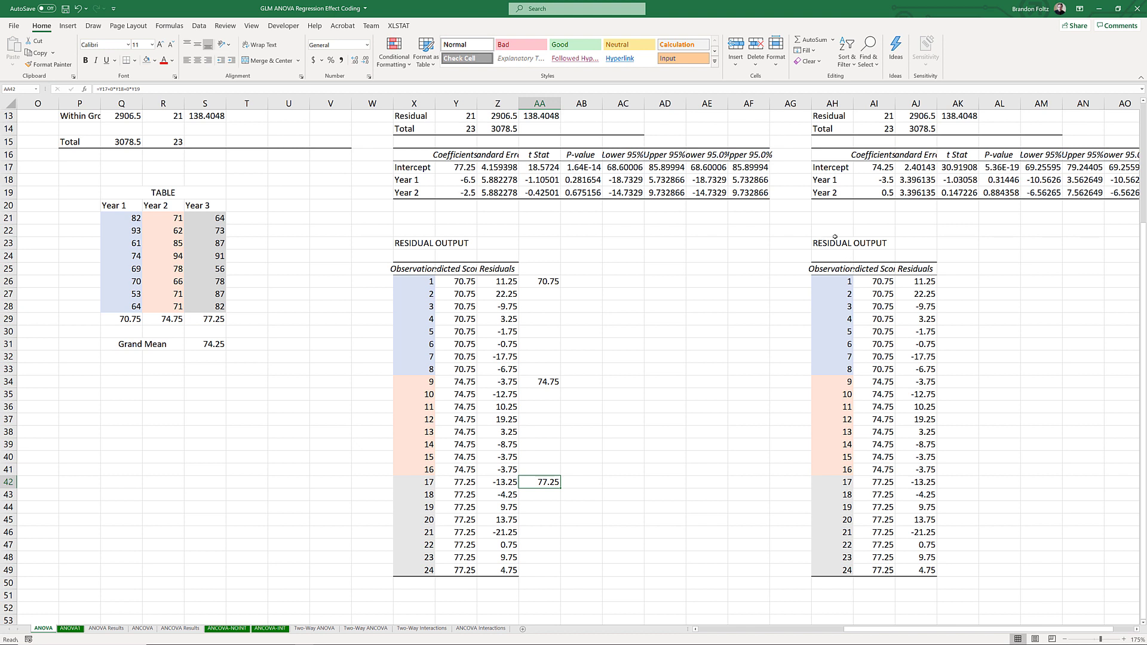
pyautogui.moveTo(451, 281); pyautogui.dragTo(456, 562)
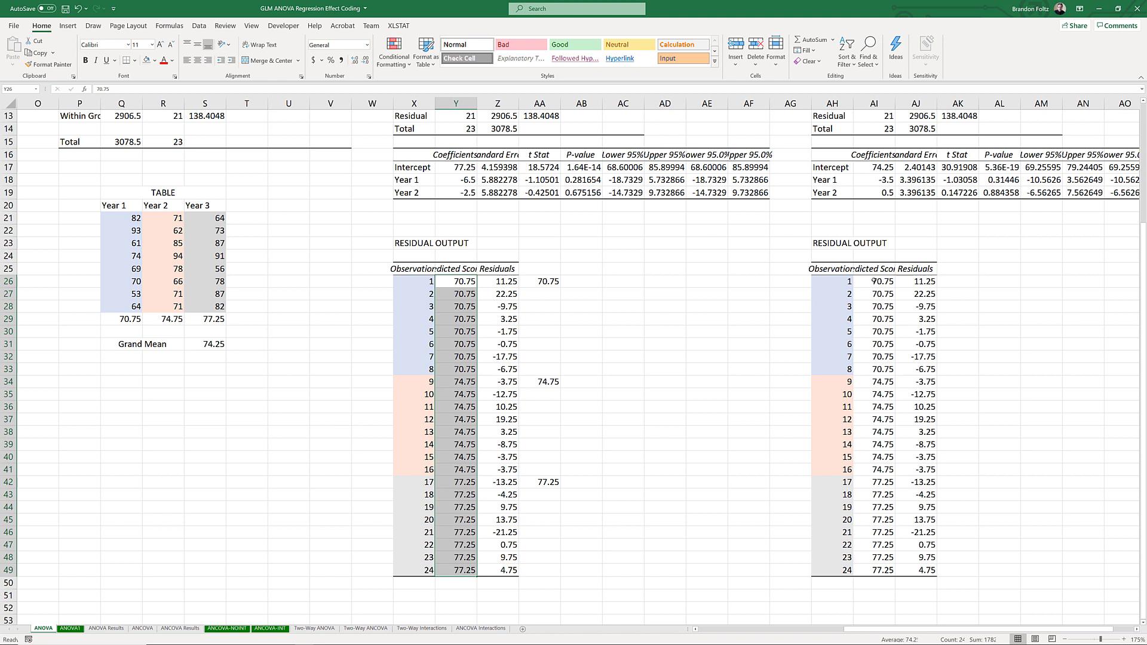
pyautogui.moveTo(874, 281); pyautogui.dragTo(873, 571)
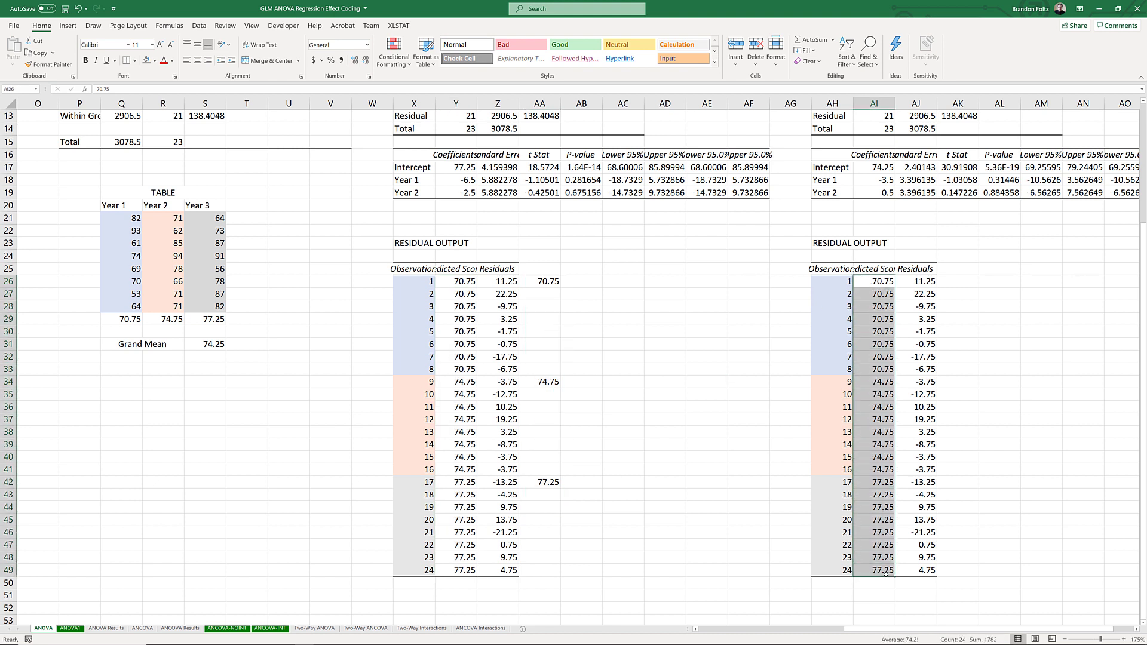
pyautogui.click(866, 170)
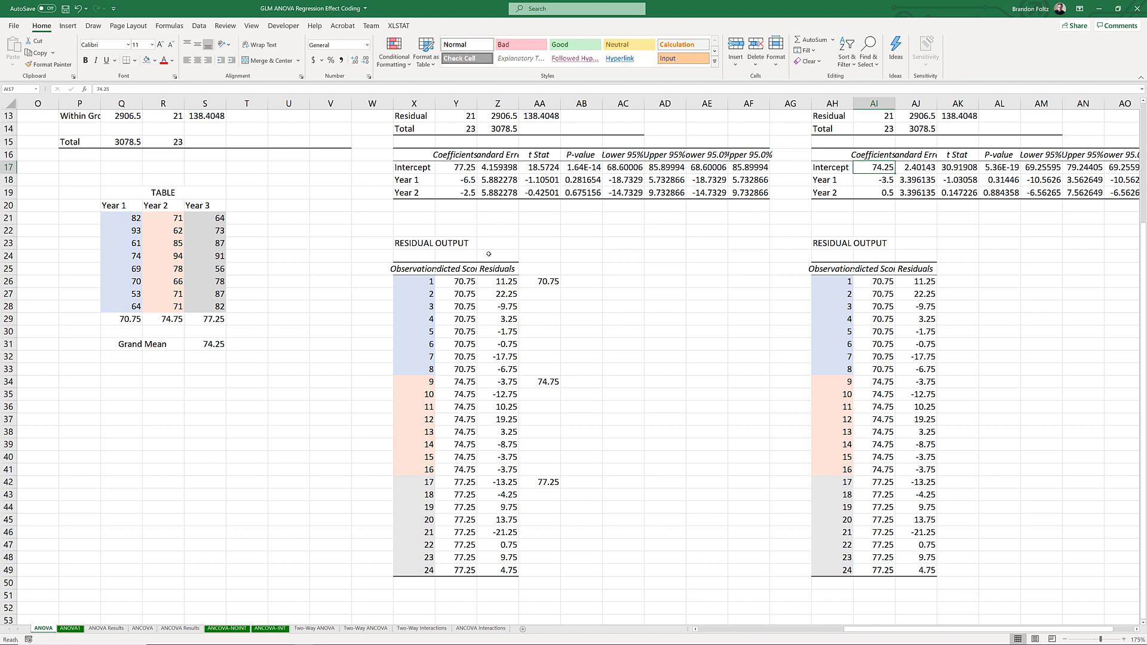
pyautogui.click(205, 344)
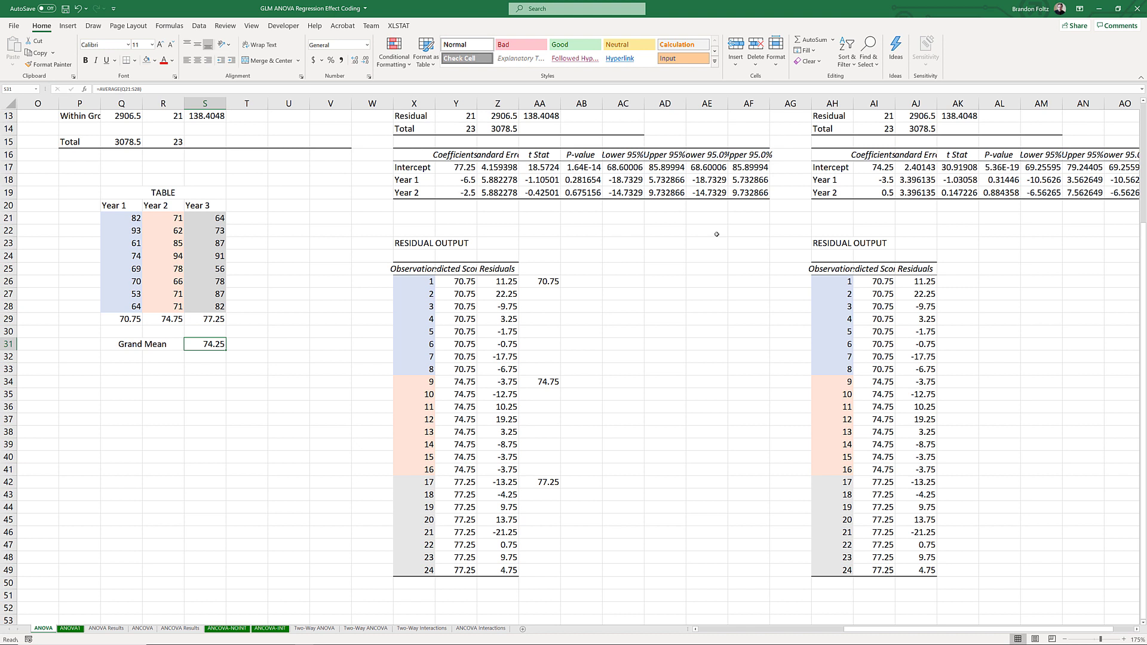
pyautogui.click(954, 282)
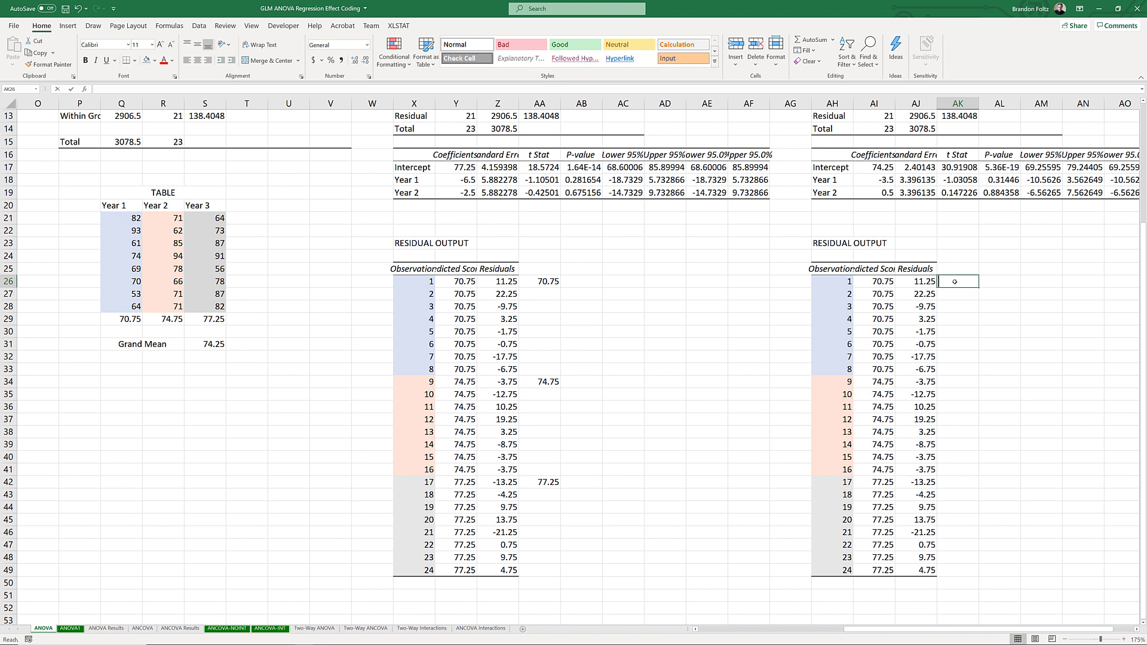
# - Enter the effect-coded Year 1 prediction =AI17+1*AI18+0*AI19 in AK26, giving 70.75
pyautogui.write('=')
pyautogui.click(871, 171)
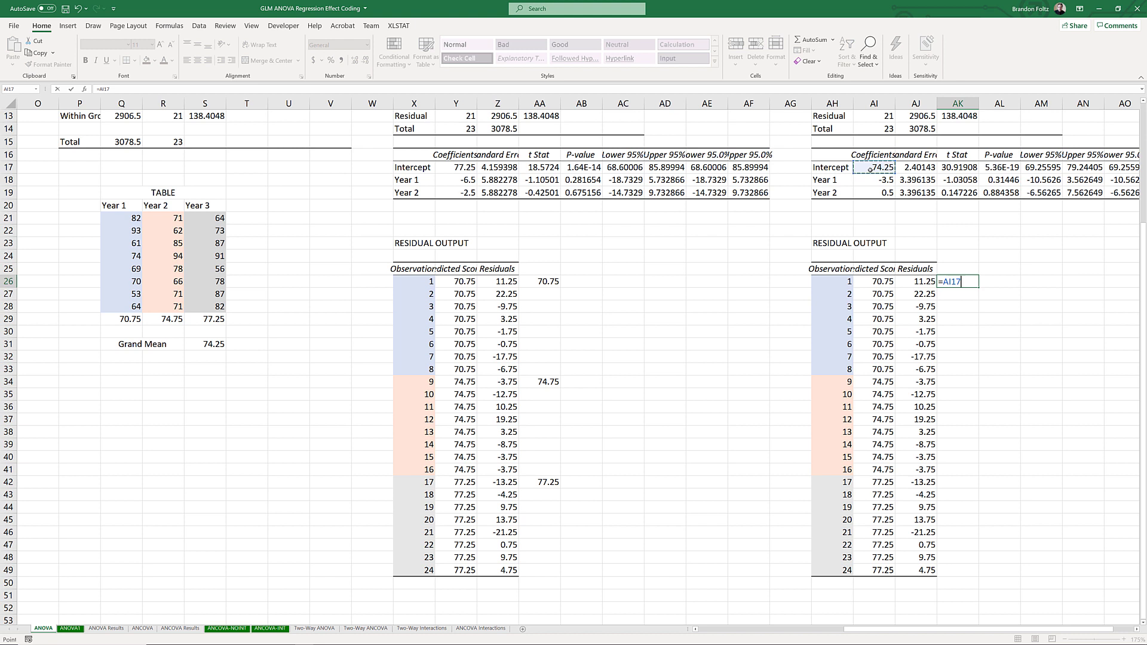
pyautogui.write('+1*')
pyautogui.click(869, 182)
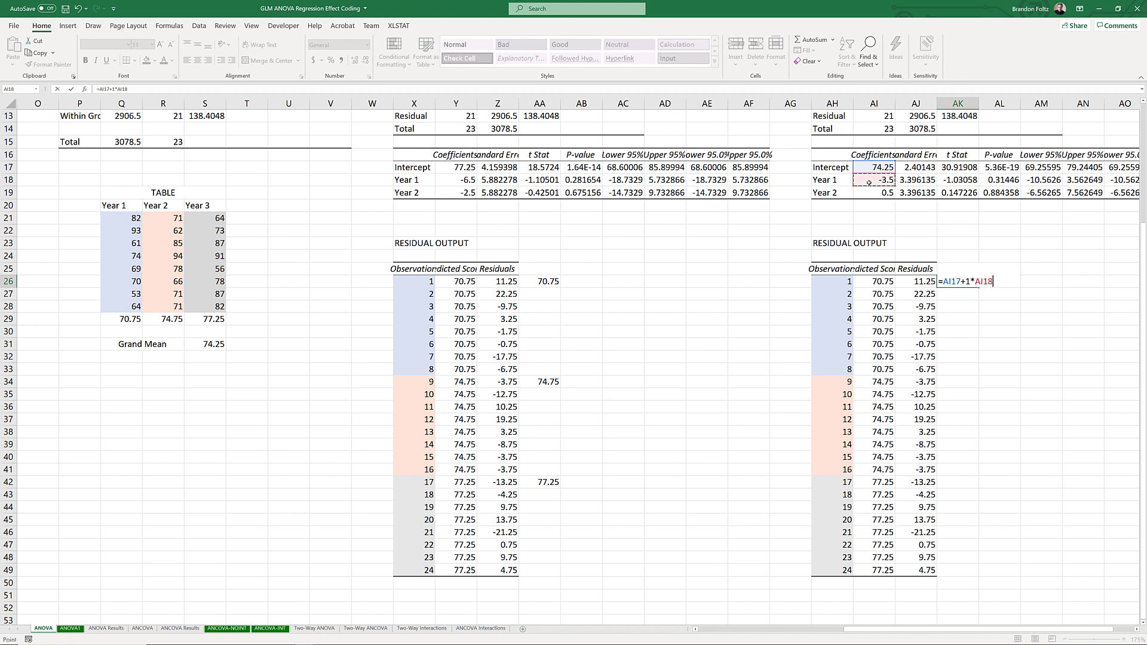
pyautogui.write('+0*')
pyautogui.click(868, 191)
pyautogui.press('Return')
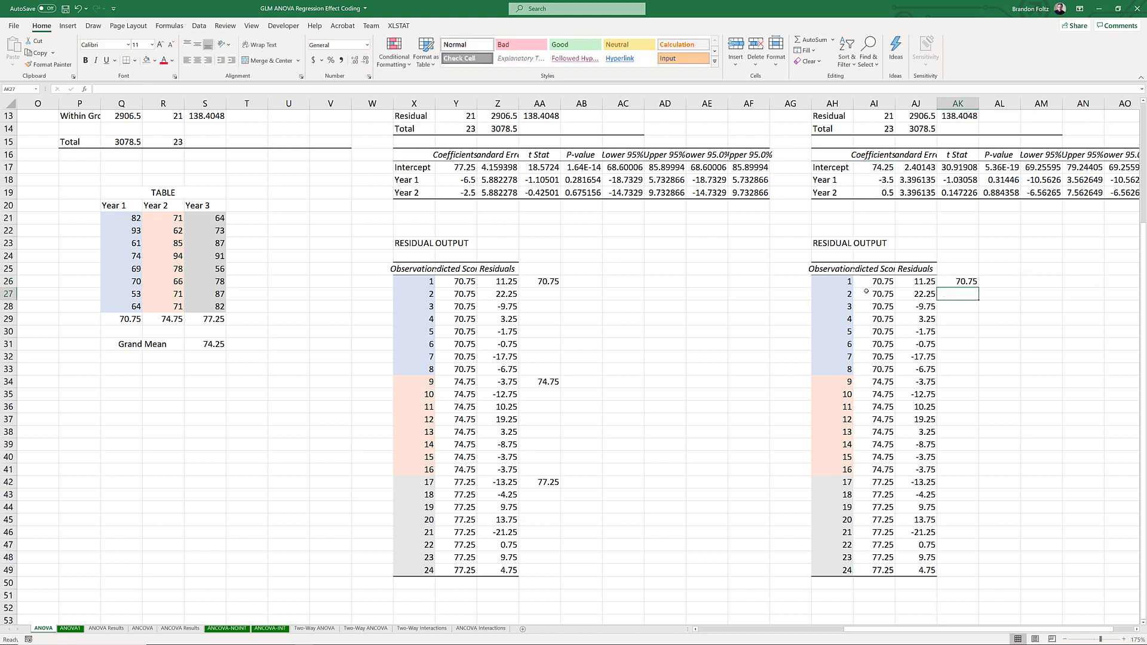
# - Compare the effect-coded Year 1 formula and intercept with the dummy-coded ones (intercept 77.25)
pyautogui.click(951, 279)
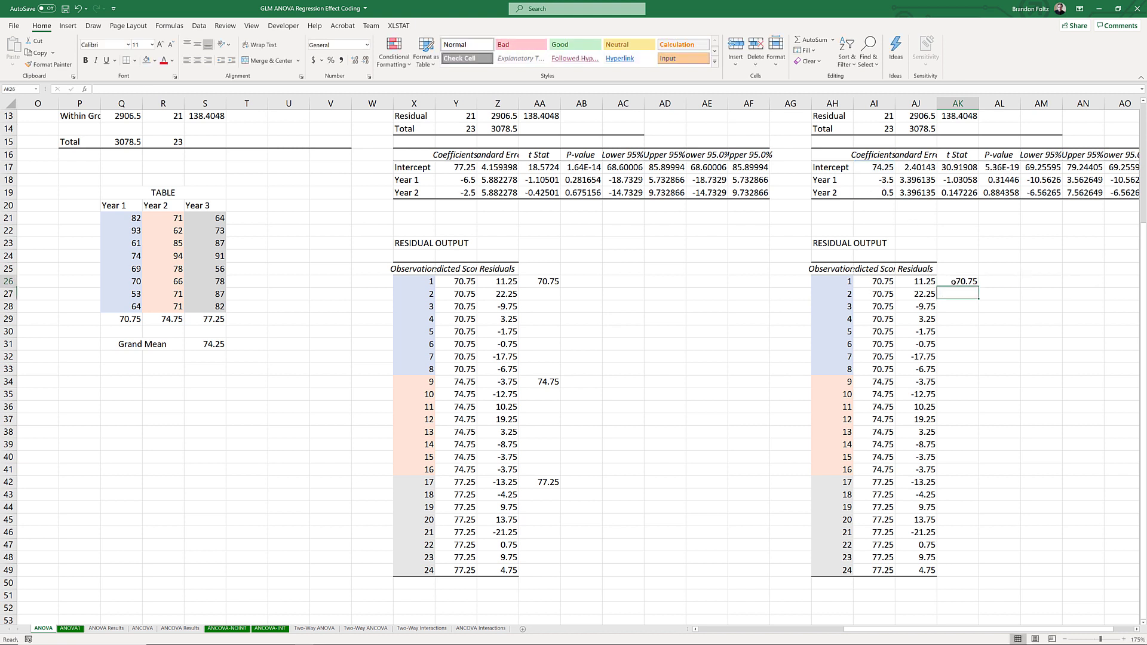
pyautogui.click(532, 282)
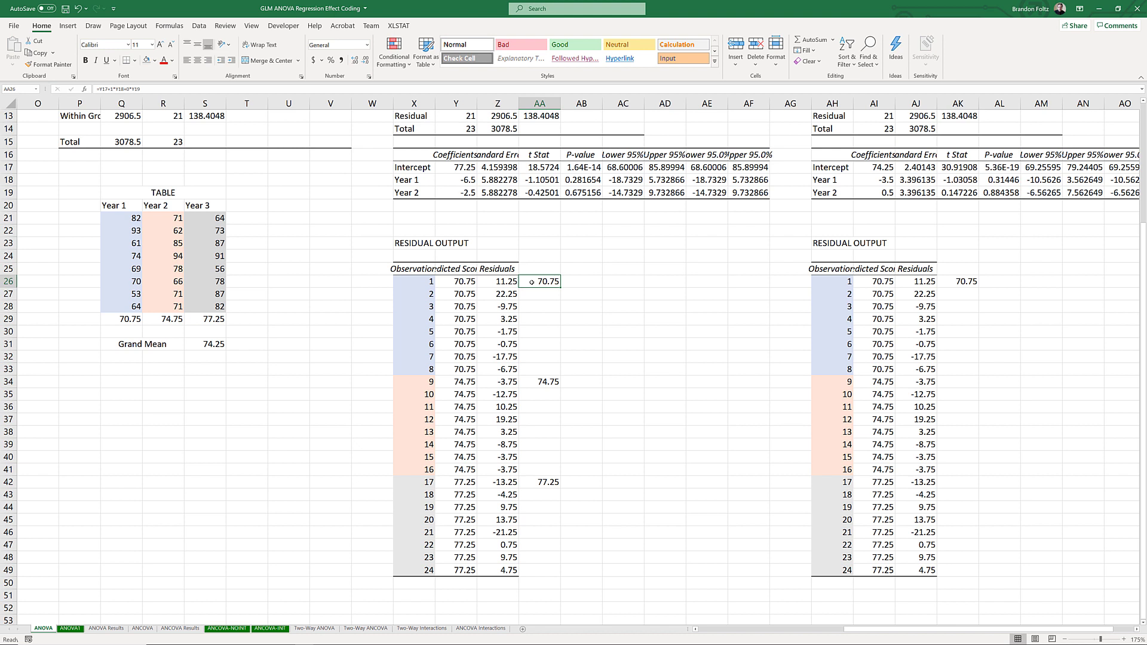
pyautogui.click(883, 168)
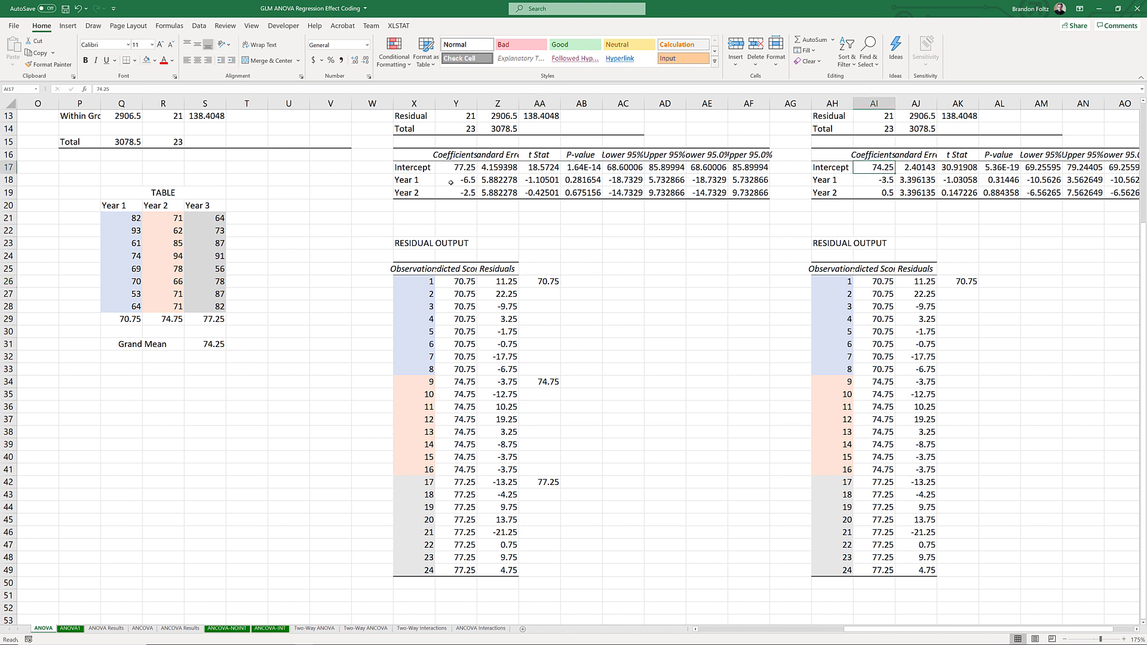
pyautogui.click(450, 167)
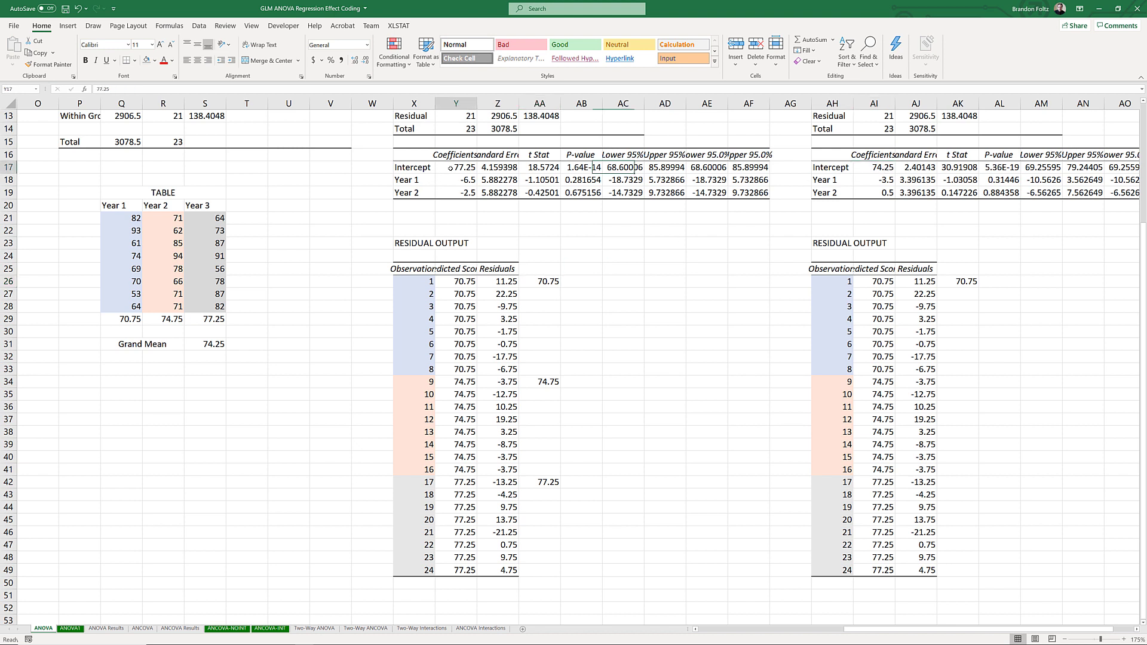
pyautogui.click(963, 282)
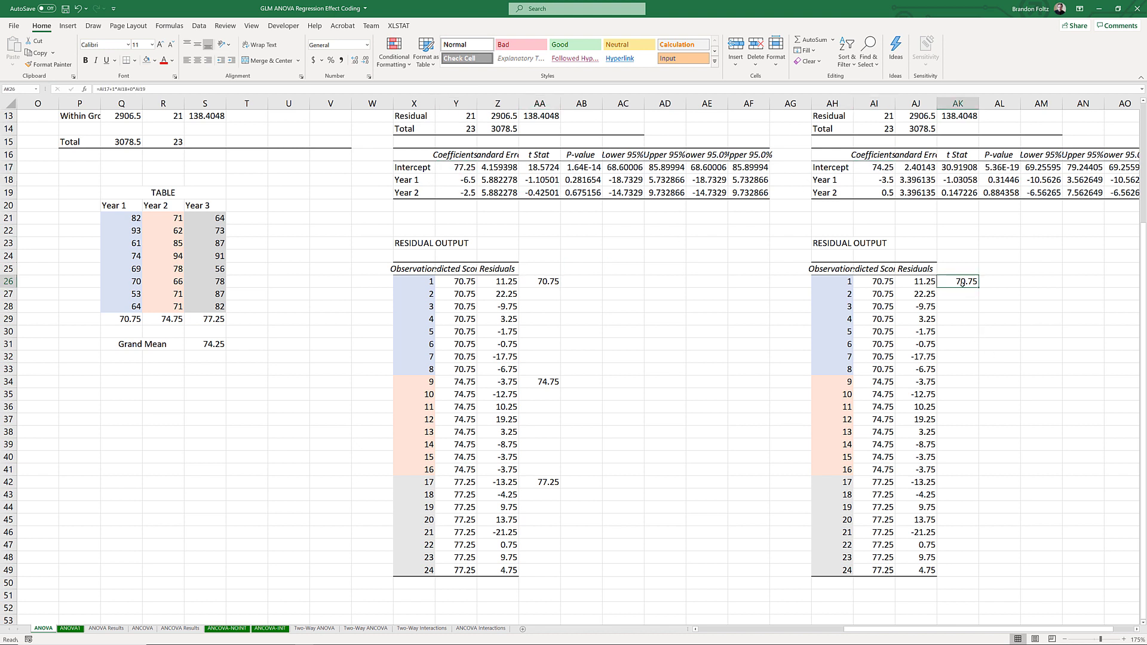
pyautogui.click(954, 384)
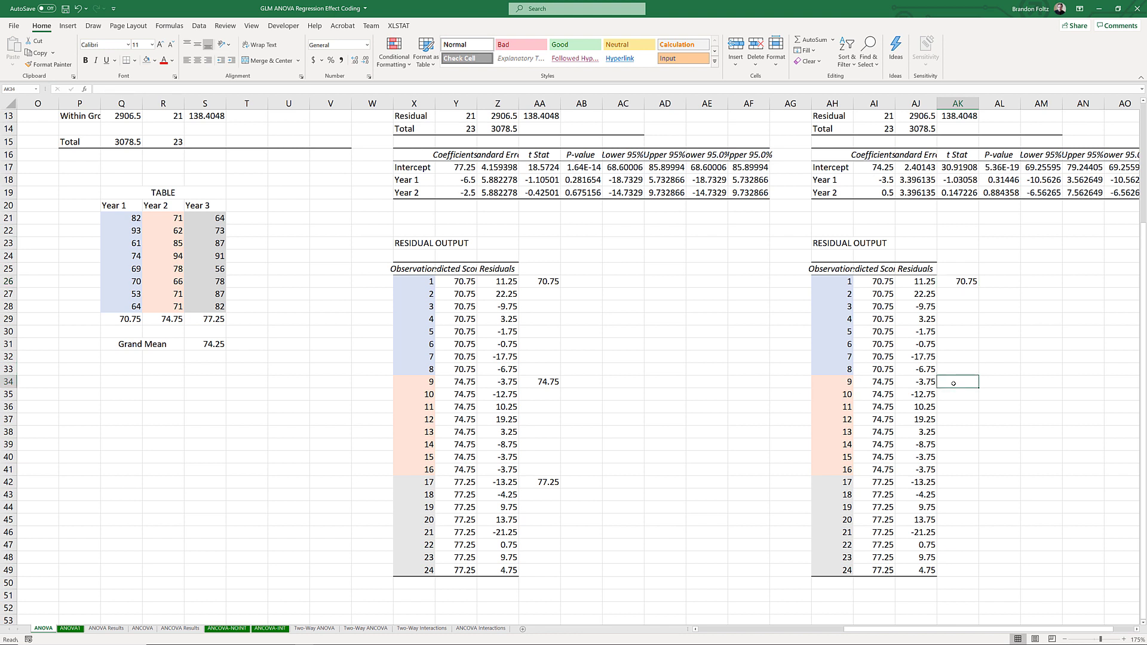
# - Enter =AI17+0*AI18+1*AI19 in AK34 for the Year 2 prediction, returning 74.75
pyautogui.write('=')
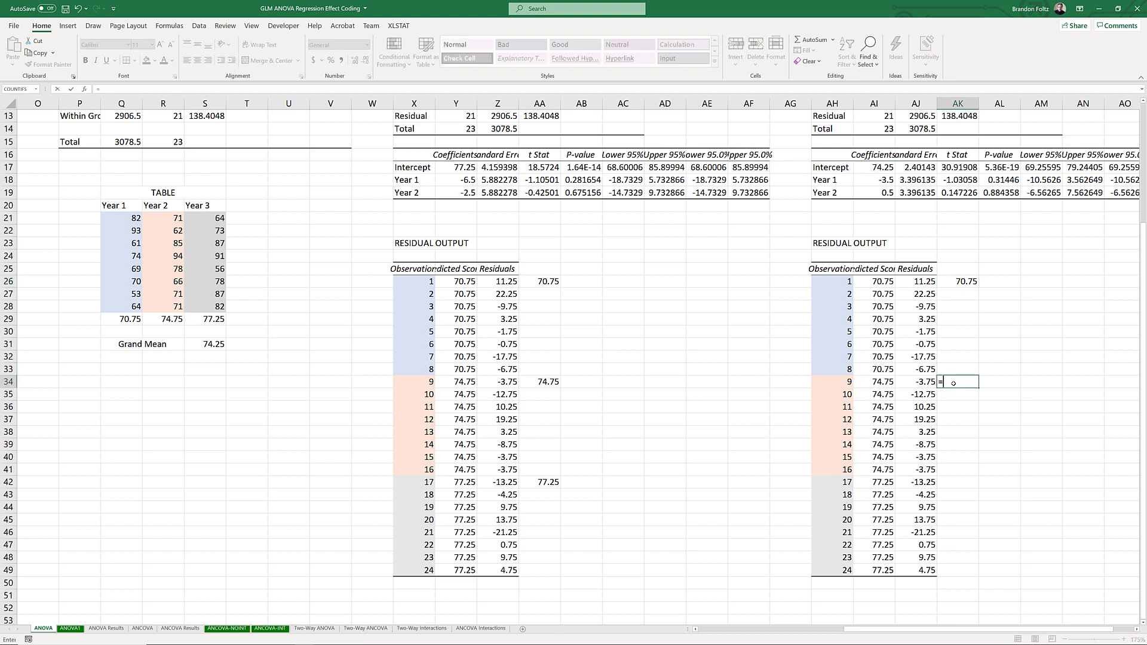
pyautogui.click(870, 167)
pyautogui.write('+0*')
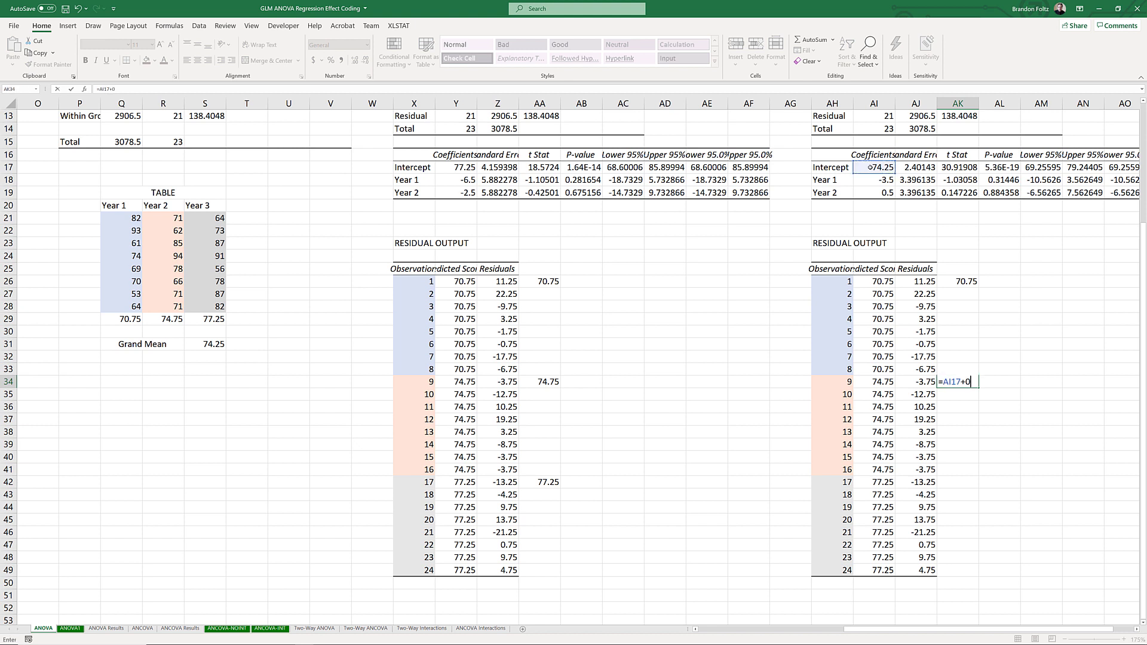
pyautogui.click(865, 180)
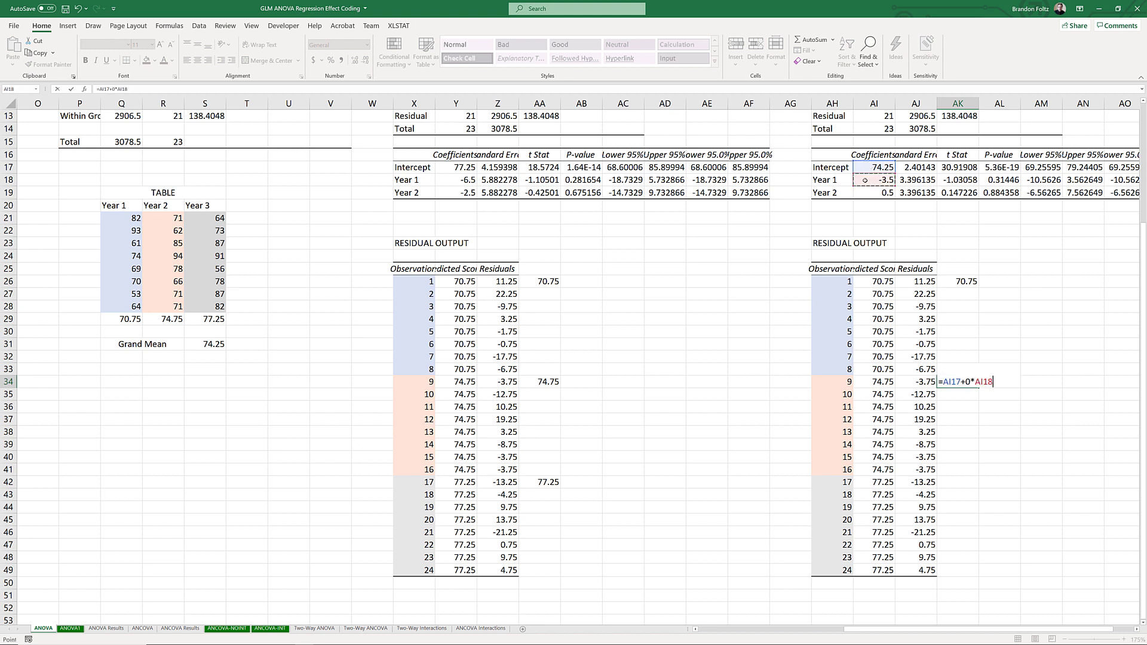
pyautogui.write('+1*')
pyautogui.click(869, 191)
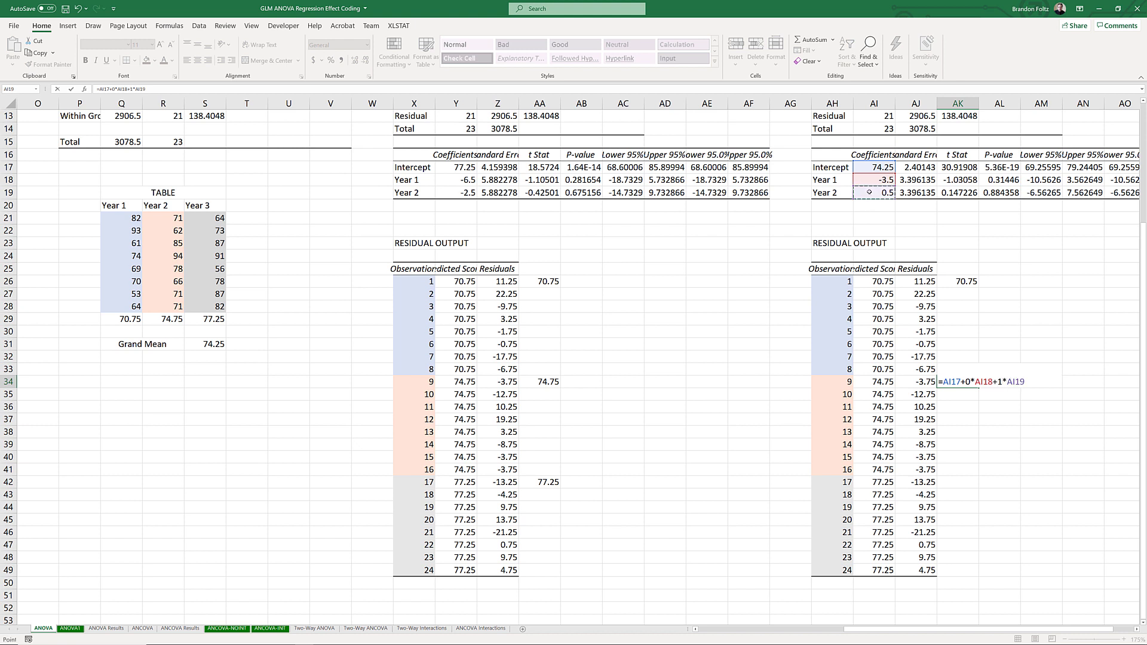
pyautogui.press('Return')
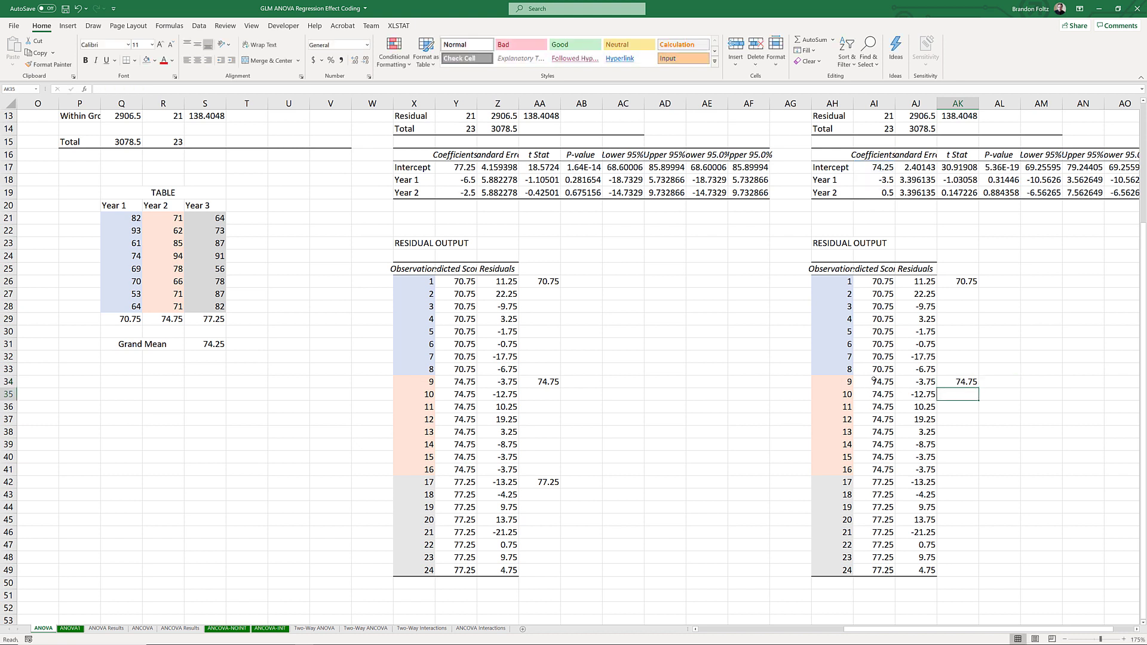
pyautogui.click(874, 378)
pyautogui.click(966, 382)
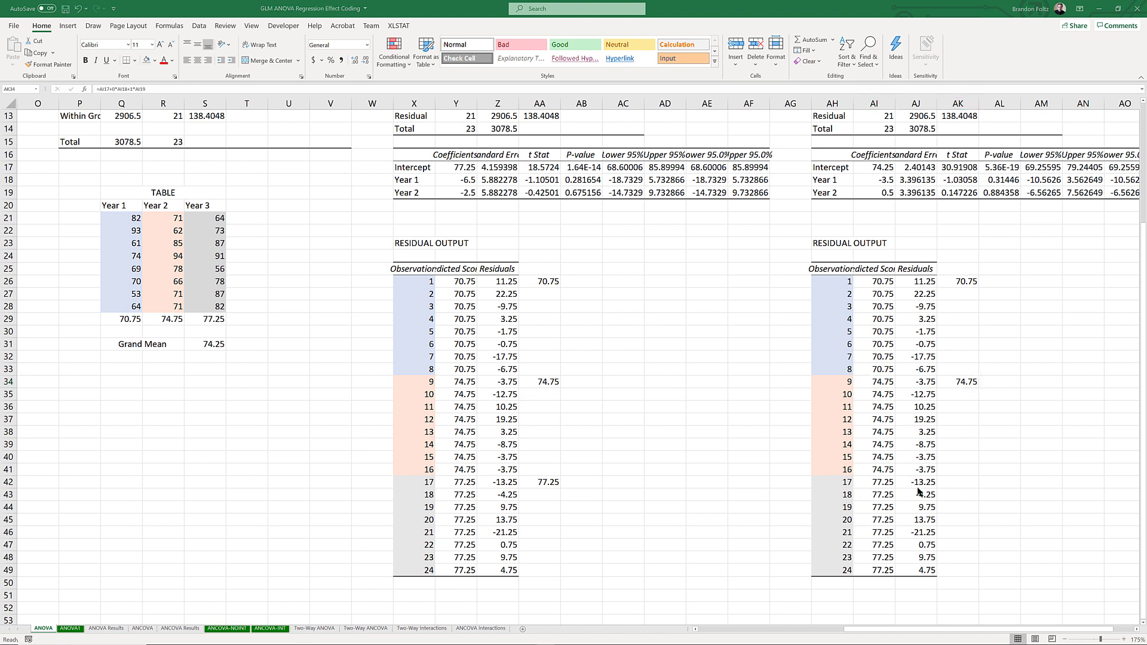
# - Enter =AI17+-1*AI18+-1*AI19 in AK42 for the Year 3 prediction, returning 77.25
pyautogui.click(951, 484)
pyautogui.write('=')
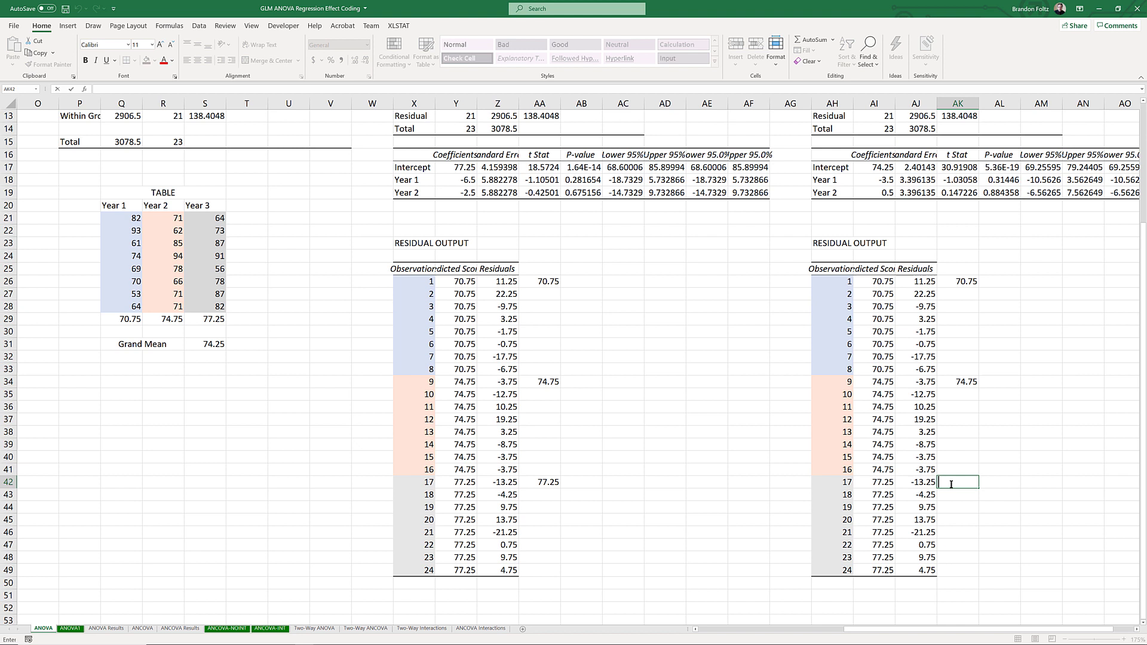
pyautogui.press('Return')
pyautogui.click(951, 483)
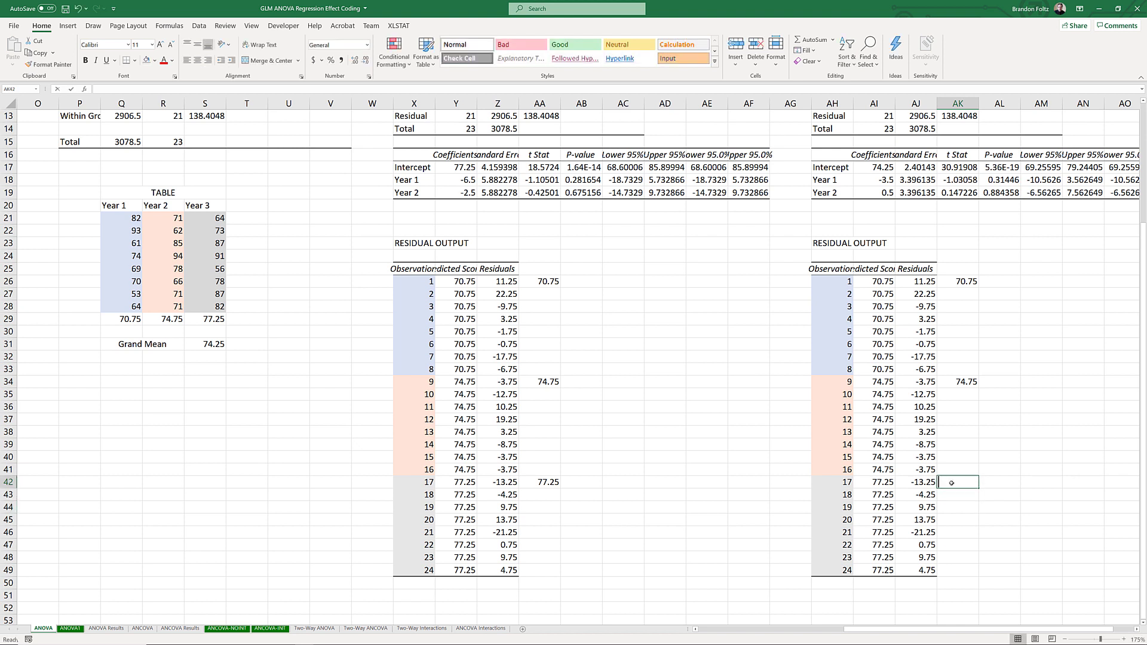
pyautogui.write('=')
pyautogui.click(868, 169)
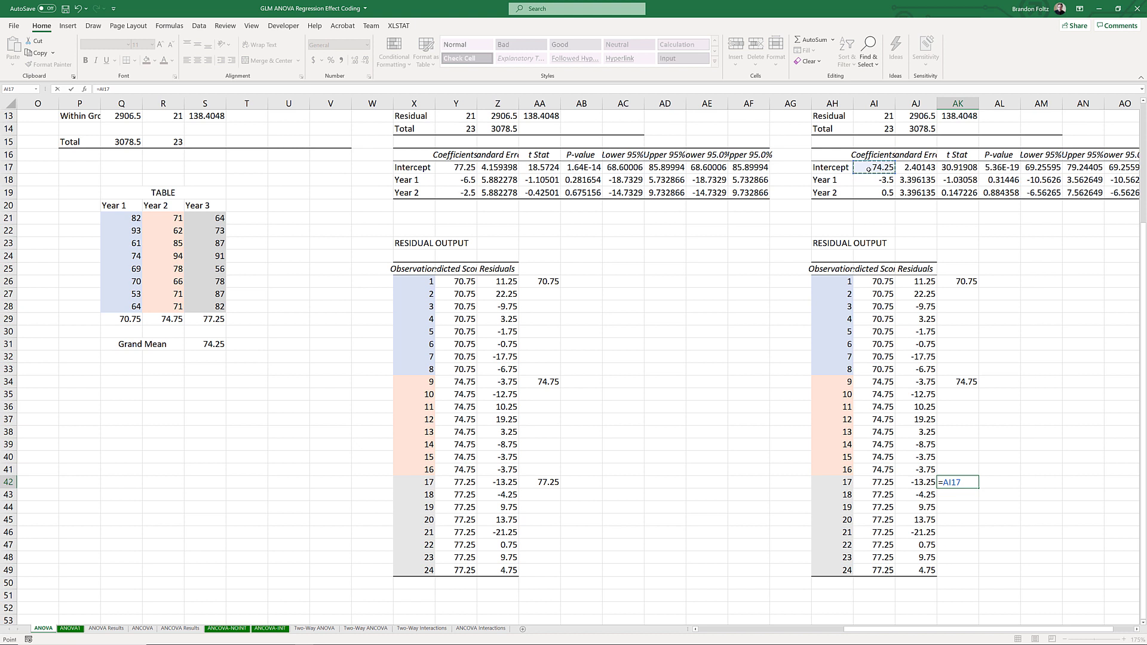
pyautogui.write('+-1*')
pyautogui.click(865, 182)
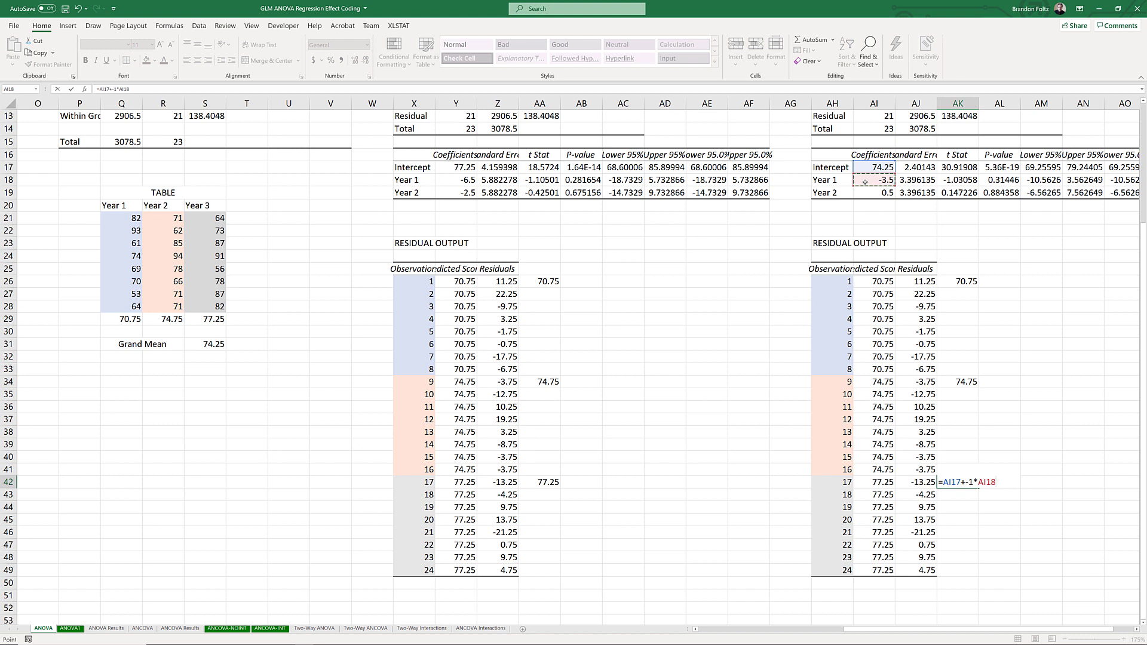
pyautogui.write('+-1*')
pyautogui.click(868, 192)
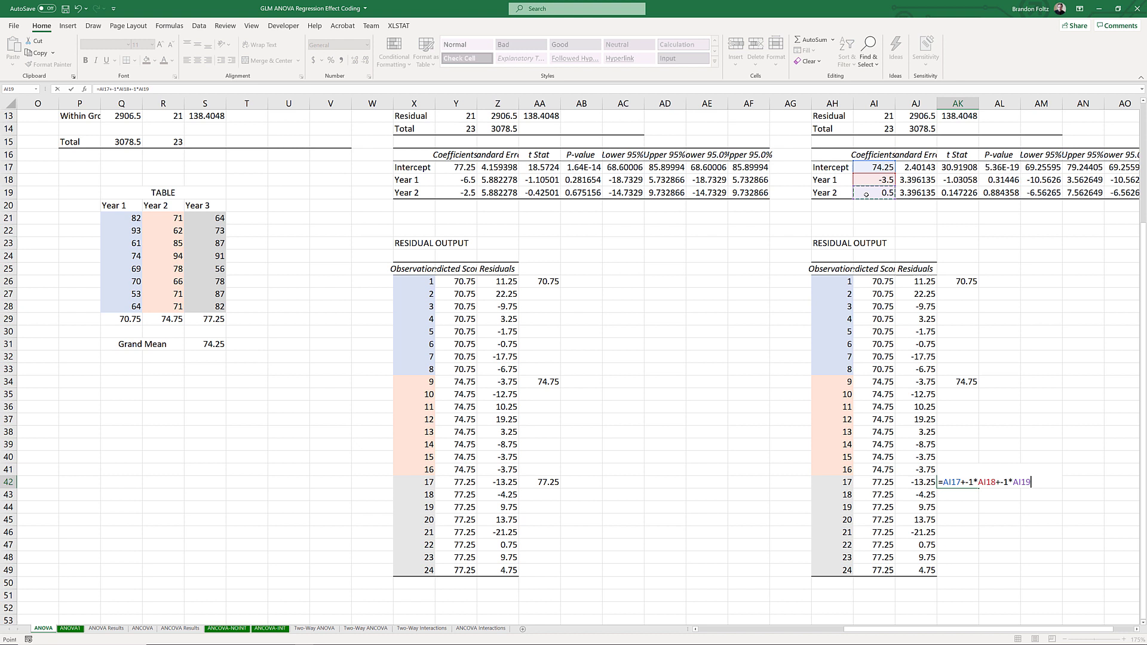
pyautogui.press('Return')
pyautogui.click(954, 482)
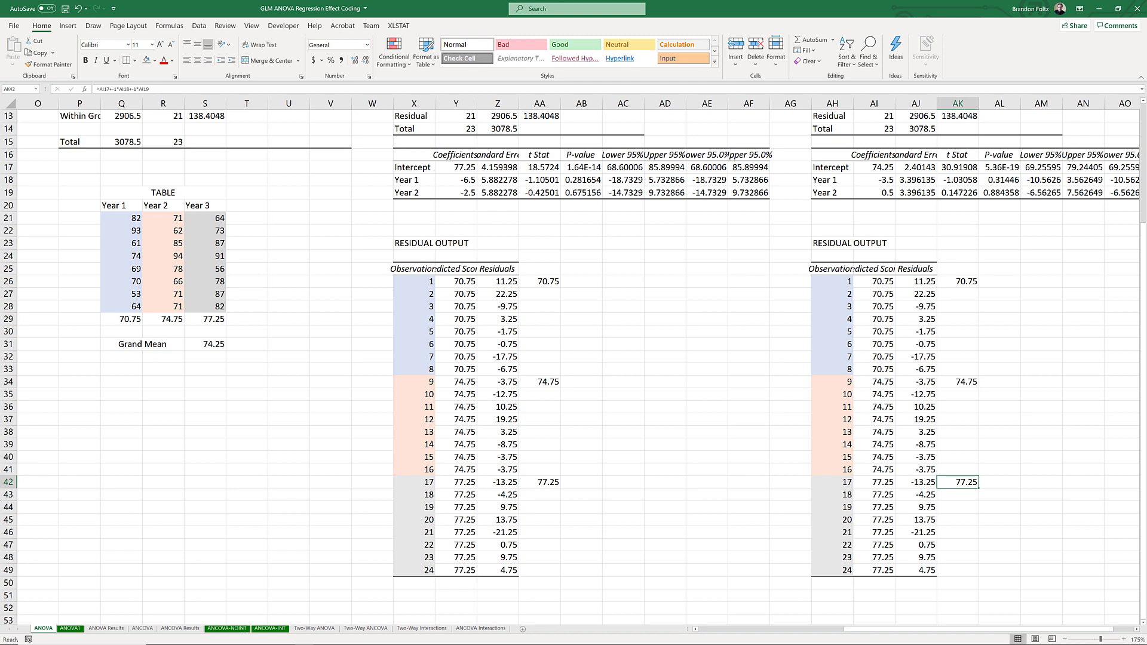
pyautogui.scroll(4, 221, 170)
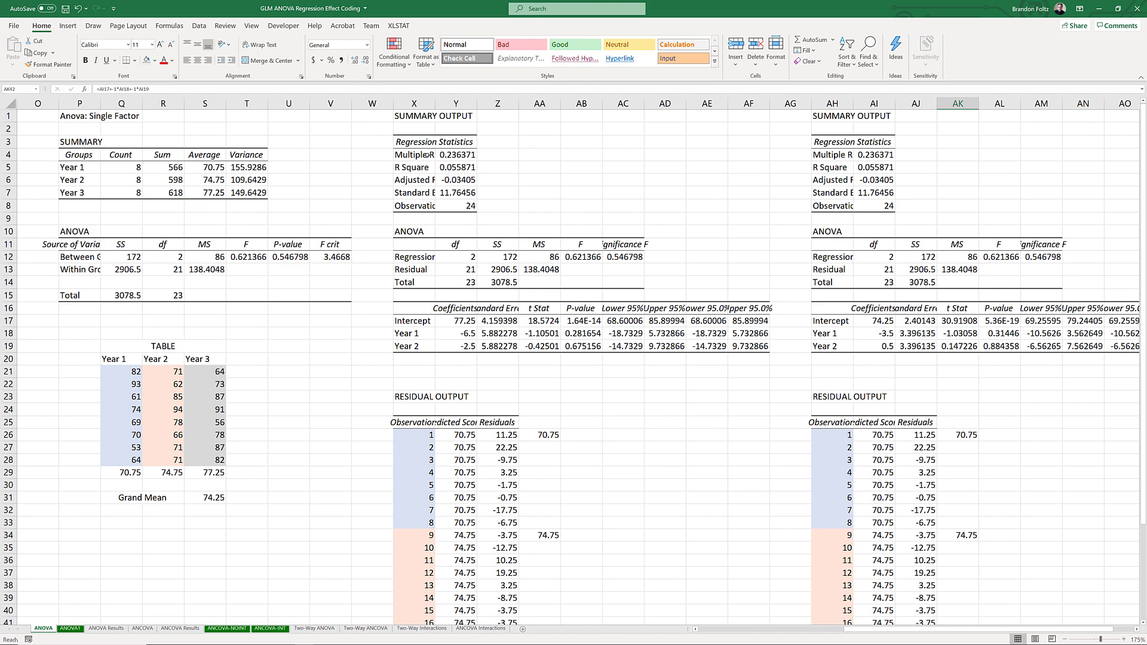
pyautogui.scroll(-6, 489, 310)
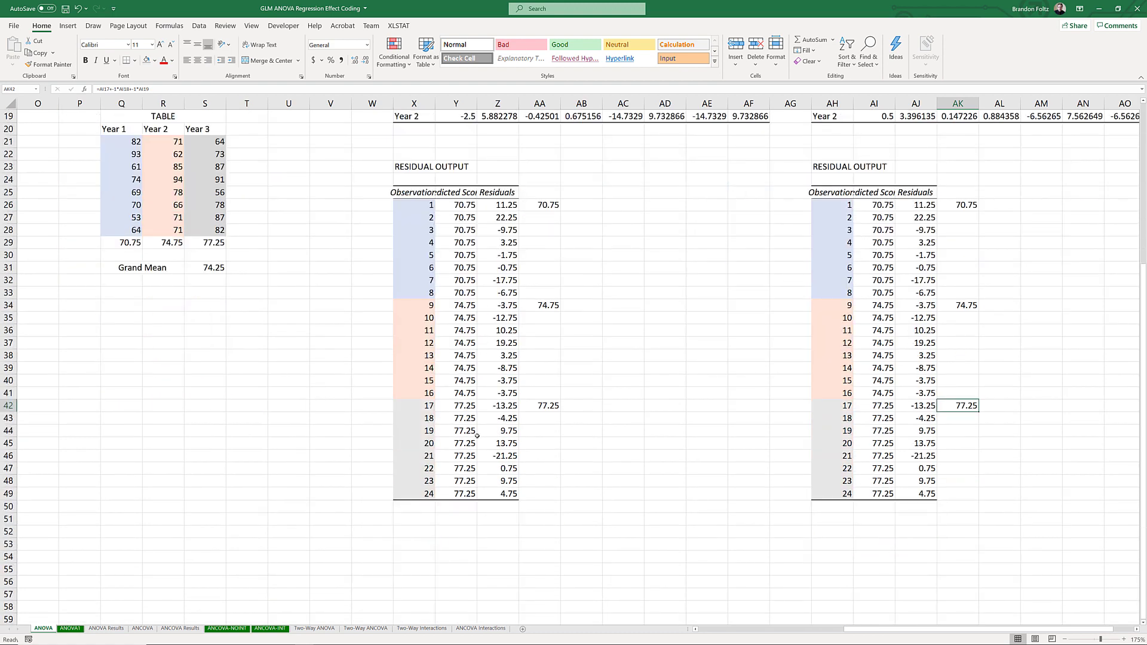